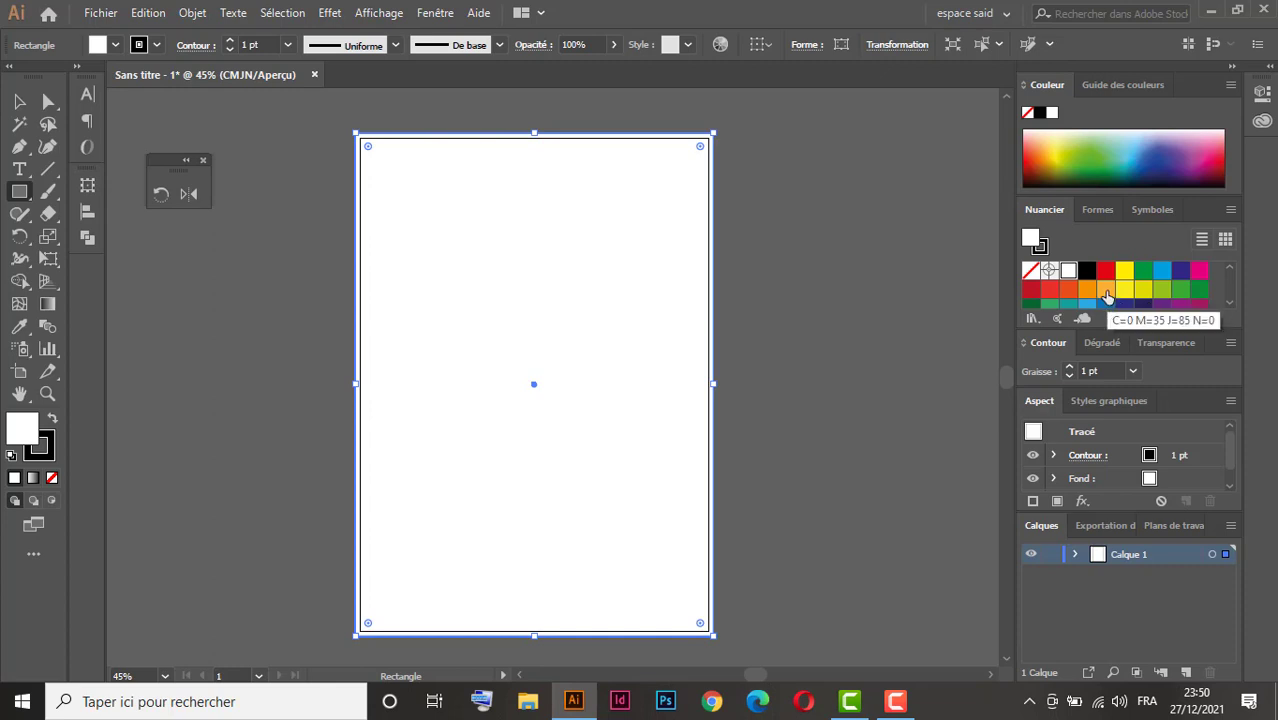
# Fill the page-sized rectangle with the orange swatch C=0 M=35 J=85 N=0.
pyautogui.click(1106, 292)
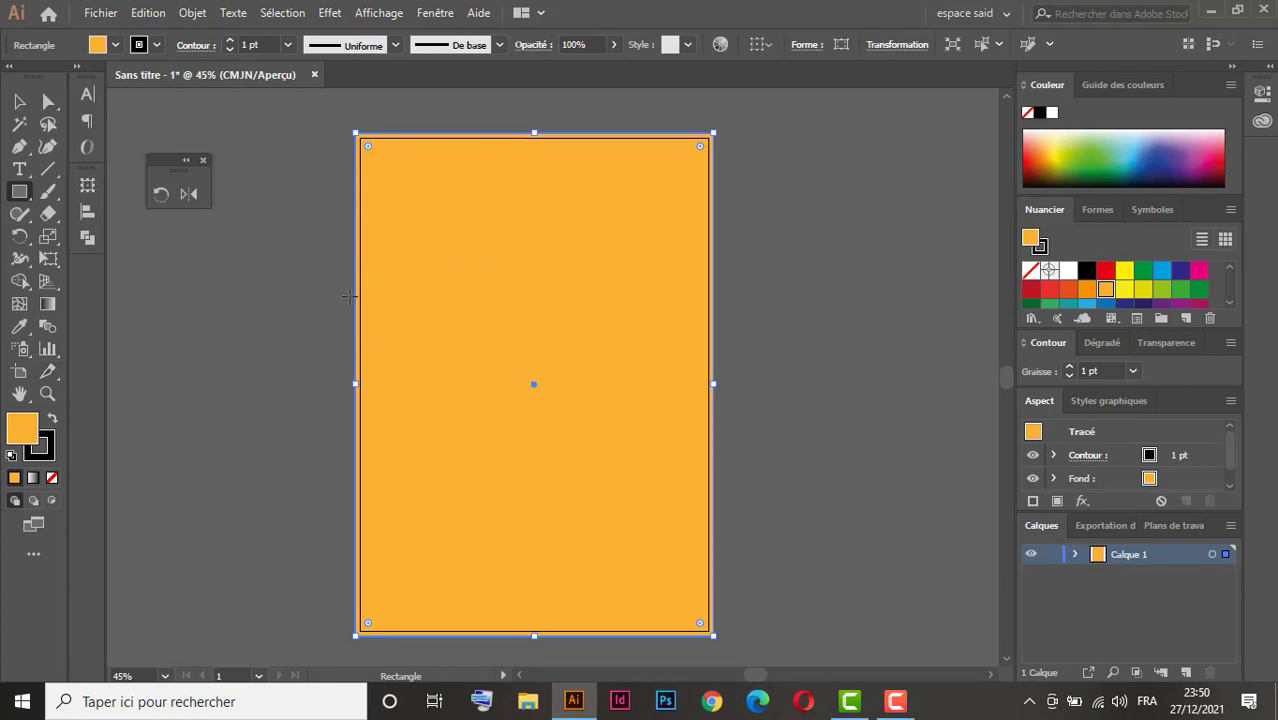
pyautogui.click(19, 101)
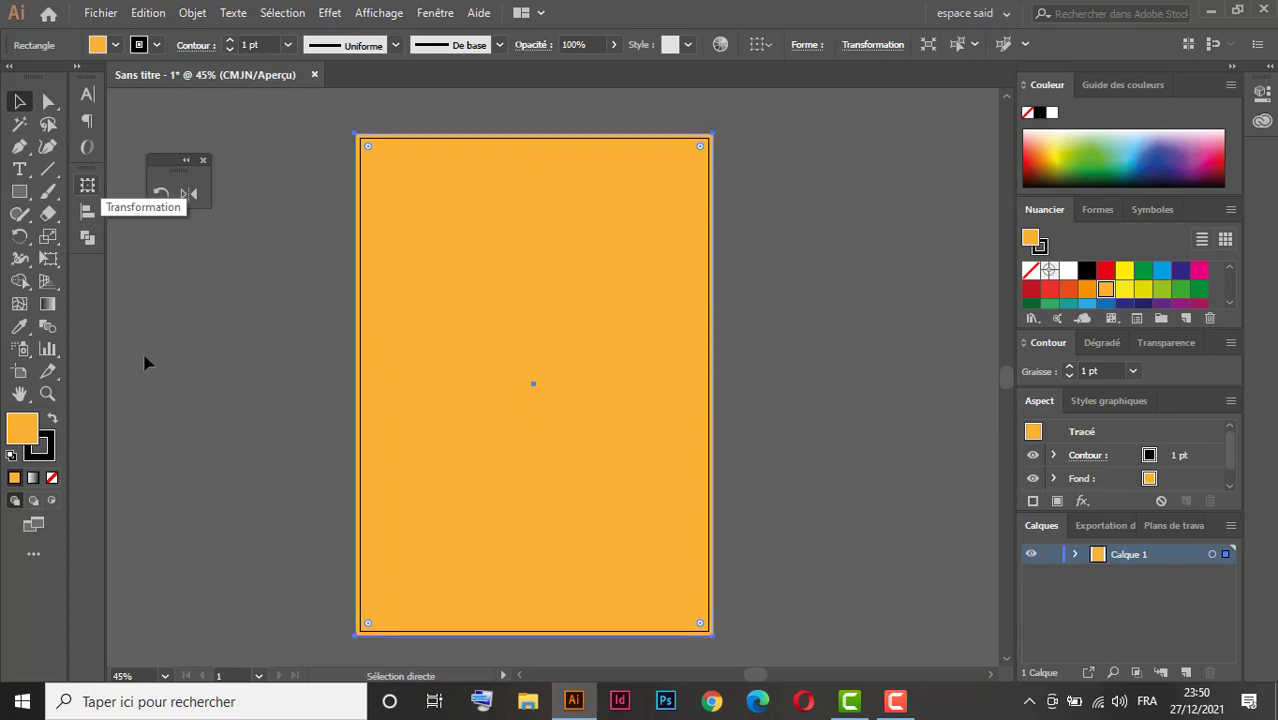
# Show the rulers and place one vertical and one horizontal guide crossing at the centre of the rectangle, leaving nothing selected.
pyautogui.hotkey('ctrl', 'r')
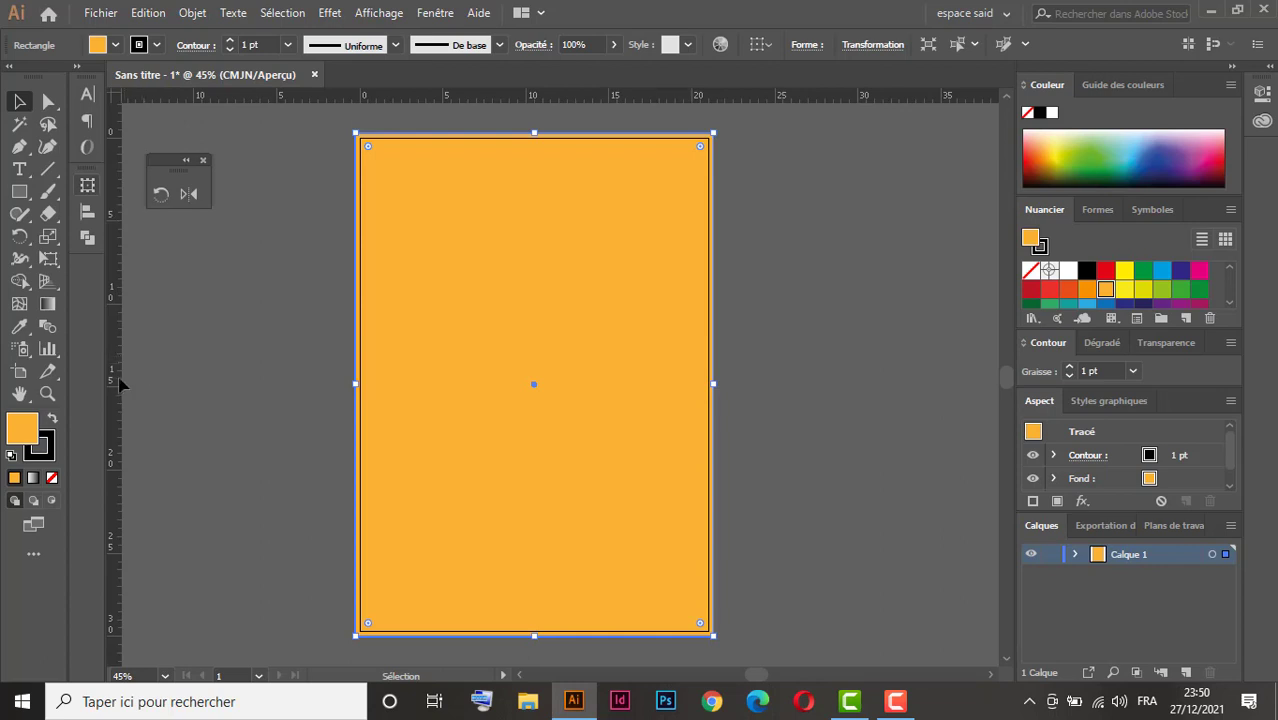
pyautogui.moveTo(119, 382); pyautogui.dragTo(532, 405)
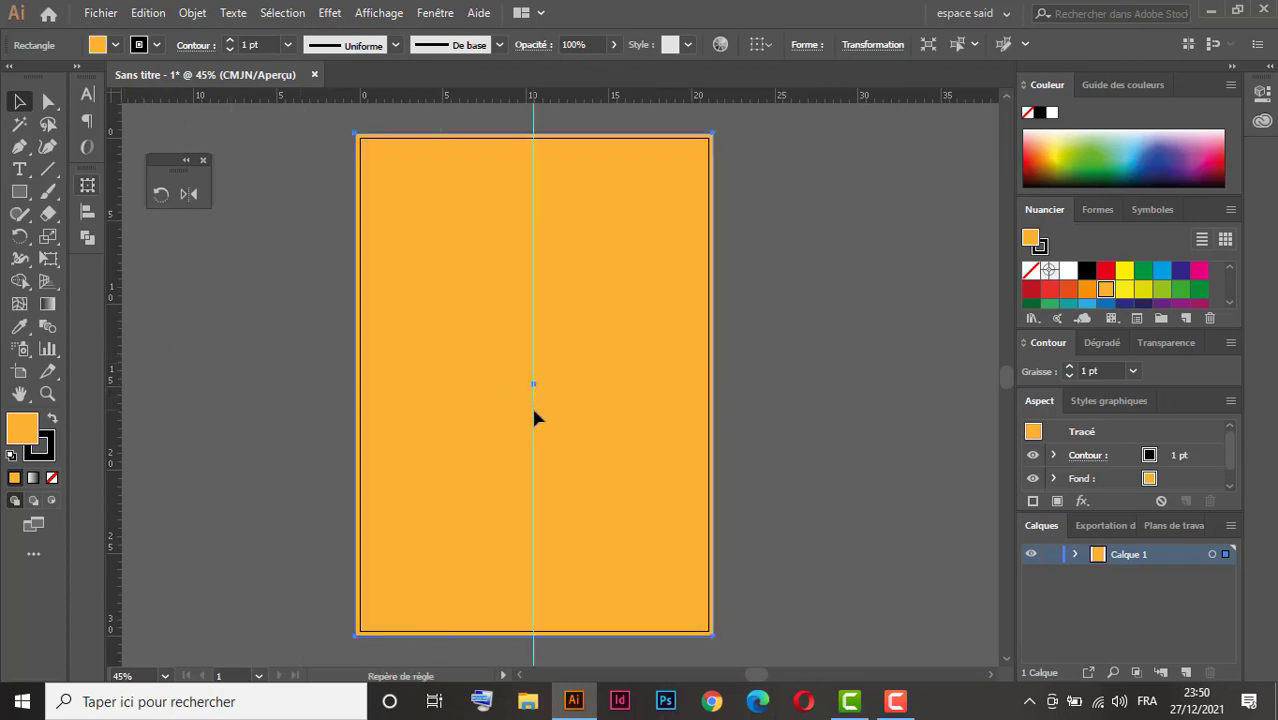
pyautogui.click(533, 401)
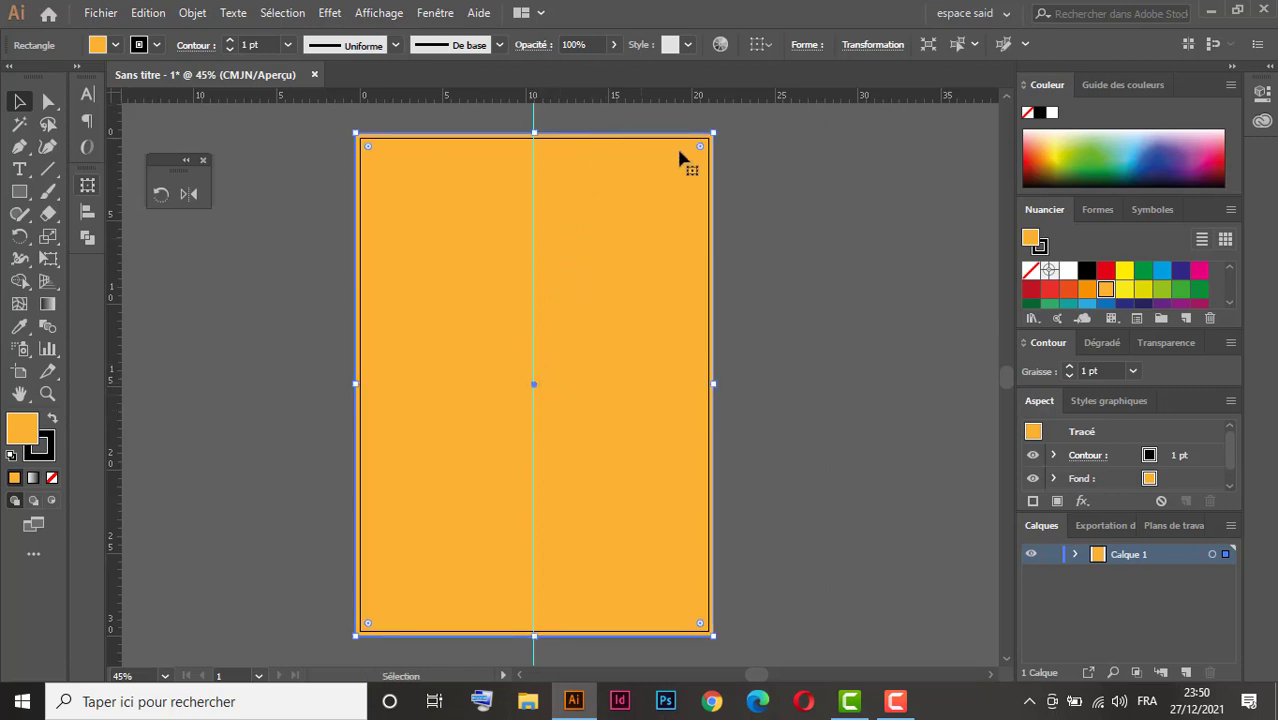
pyautogui.moveTo(573, 103); pyautogui.dragTo(582, 385)
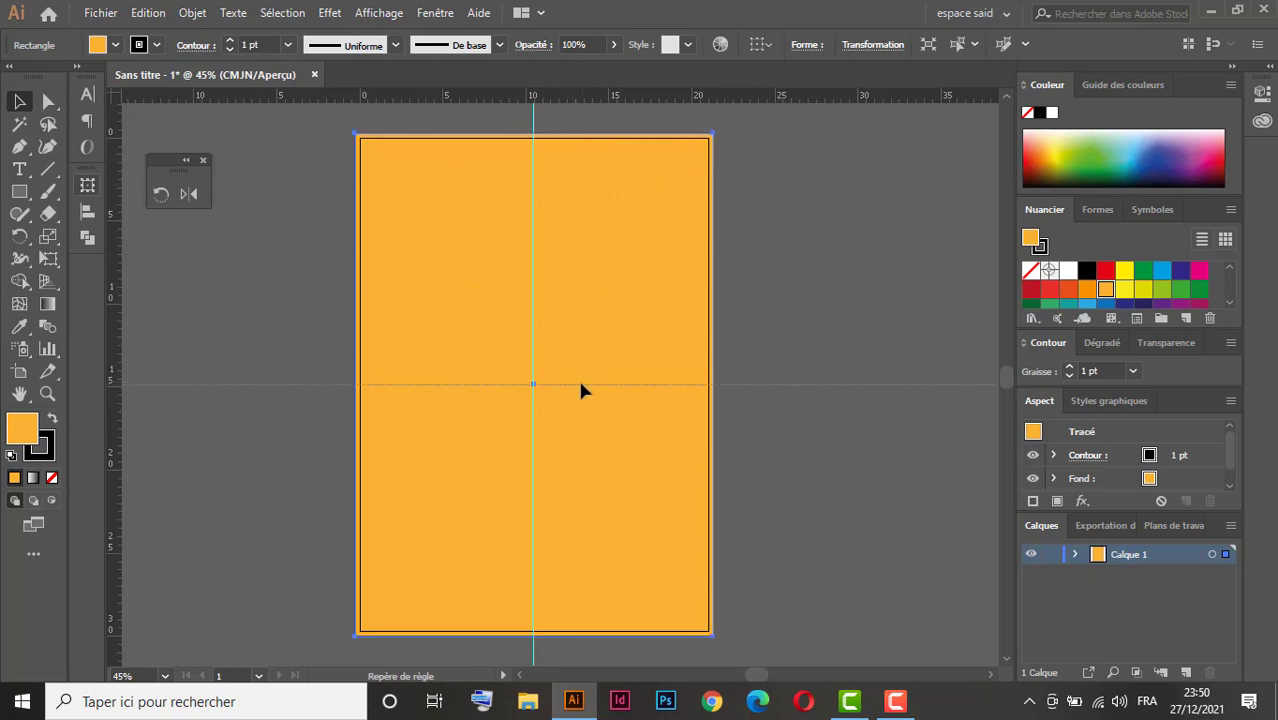
pyautogui.moveTo(580, 383); pyautogui.dragTo(580, 384)
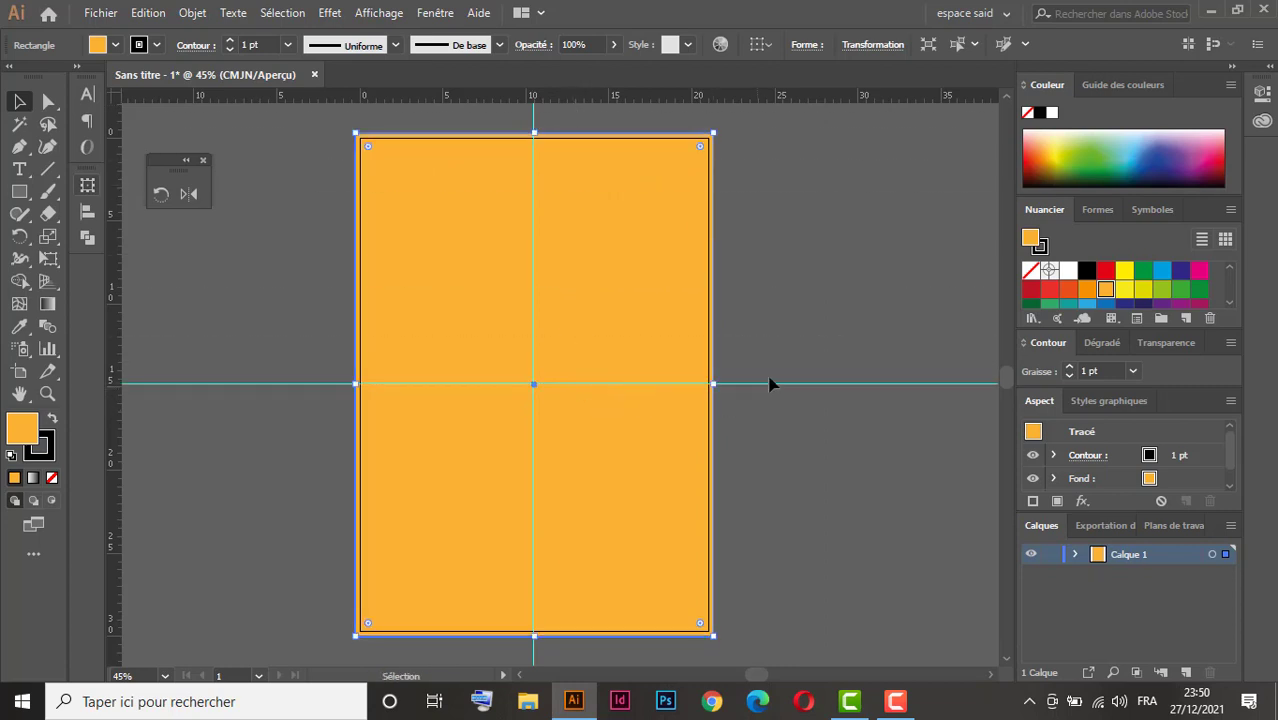
pyautogui.click(875, 430)
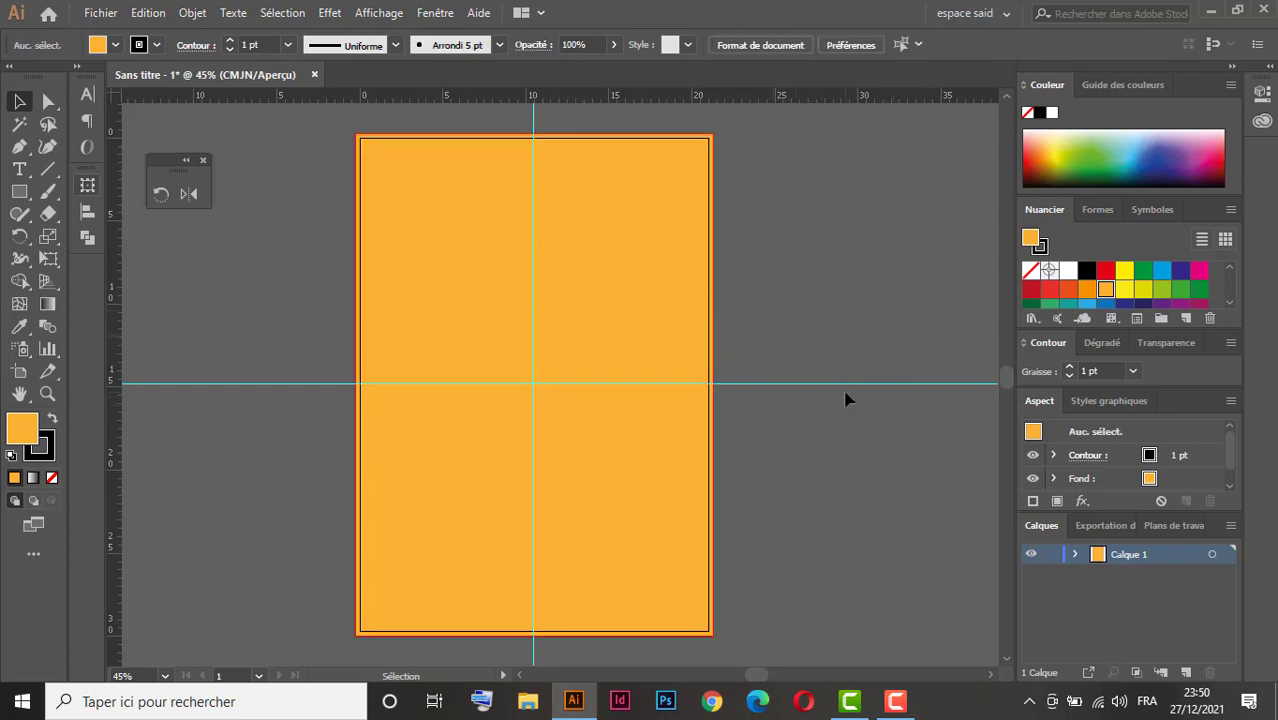
# Unlock the guides and try moving the horizontal guide upward, undoing the move.
pyautogui.rightClick(838, 383)
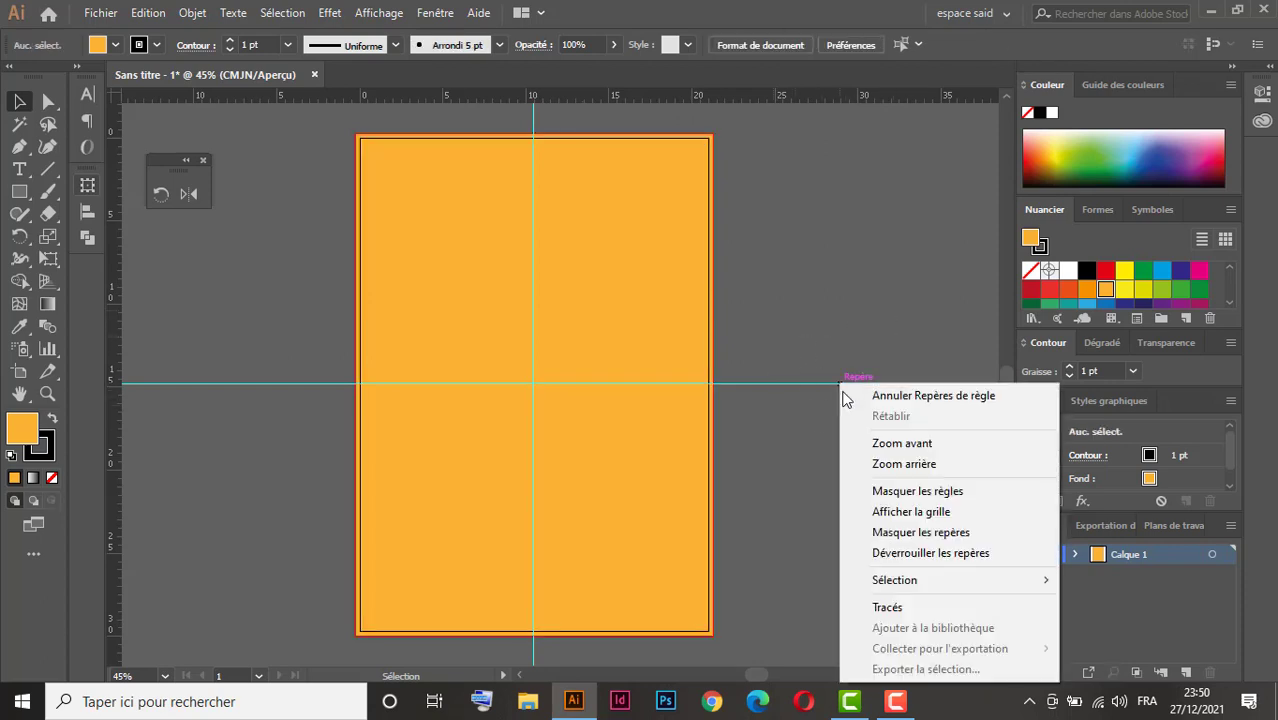
pyautogui.click(910, 557)
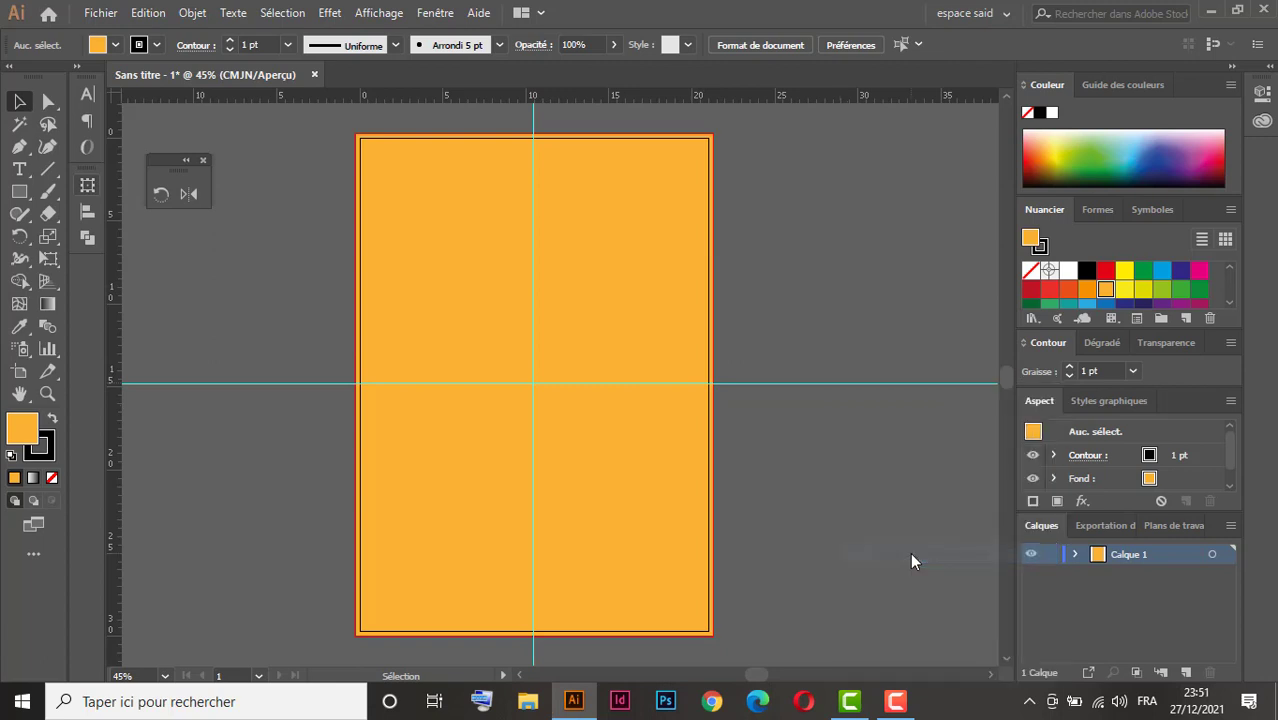
pyautogui.moveTo(824, 348); pyautogui.dragTo(889, 507)
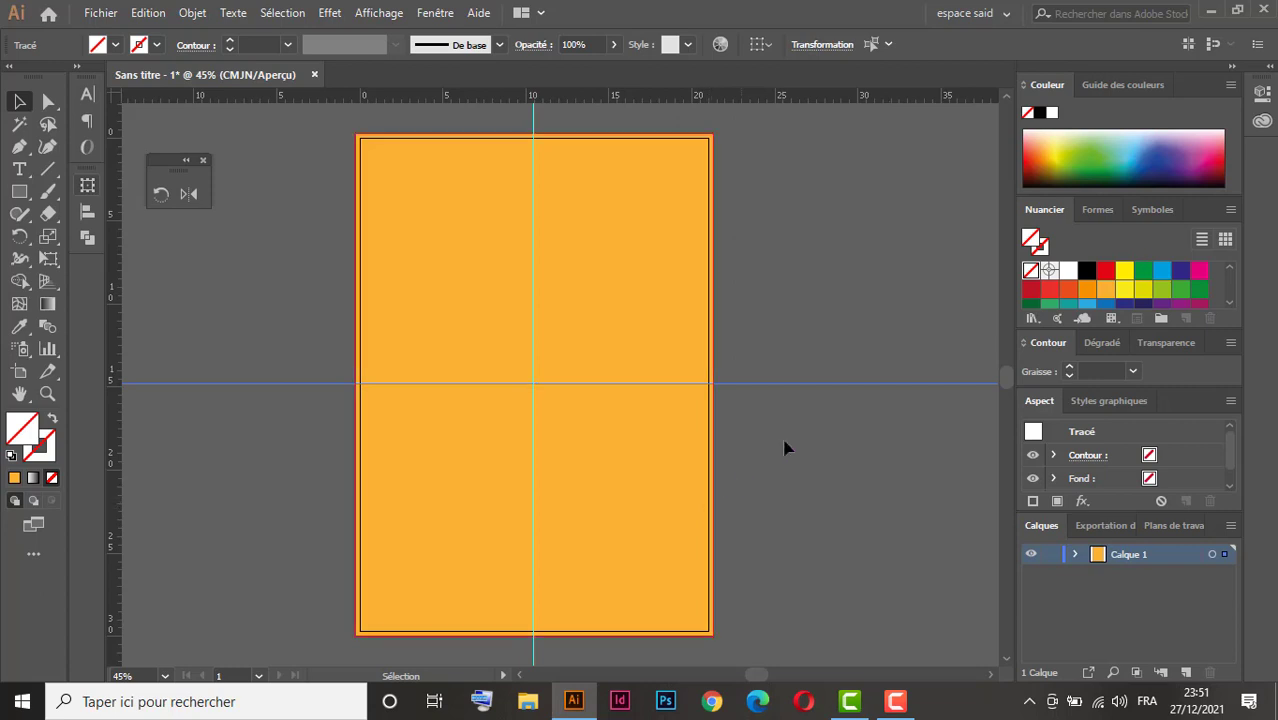
pyautogui.moveTo(817, 386); pyautogui.dragTo(825, 314)
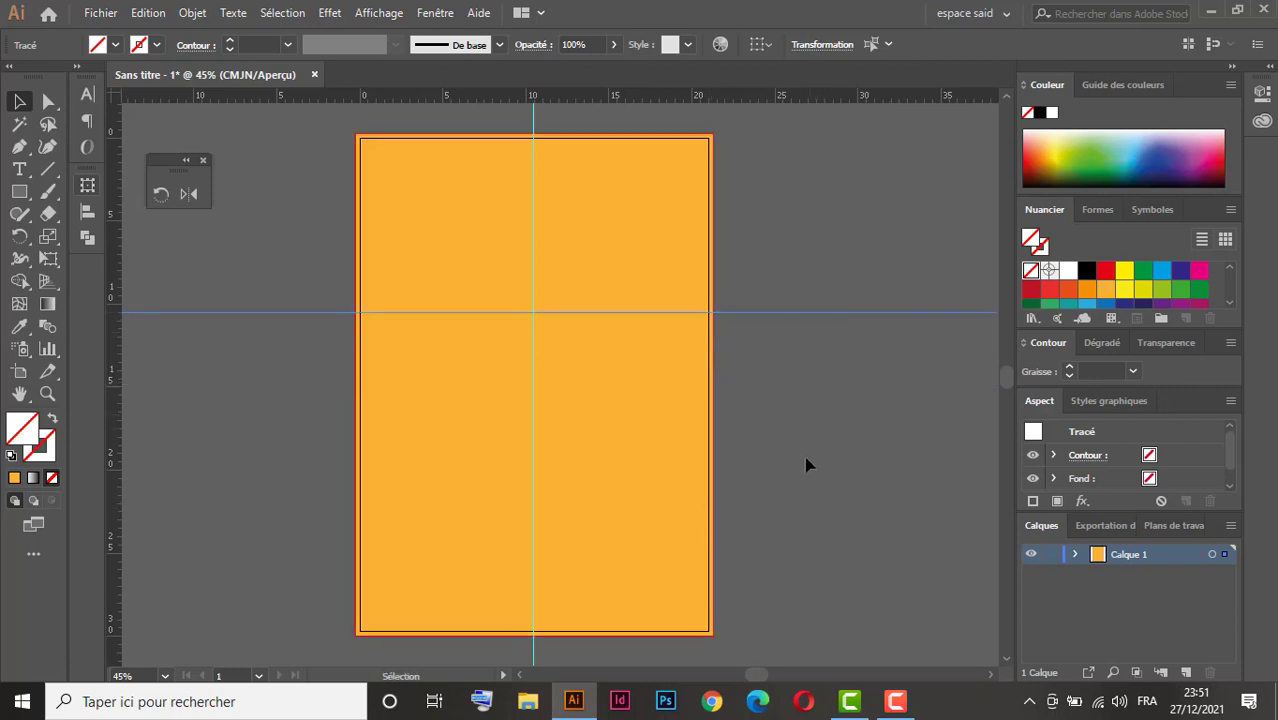
pyautogui.hotkey('ctrl', 'z')
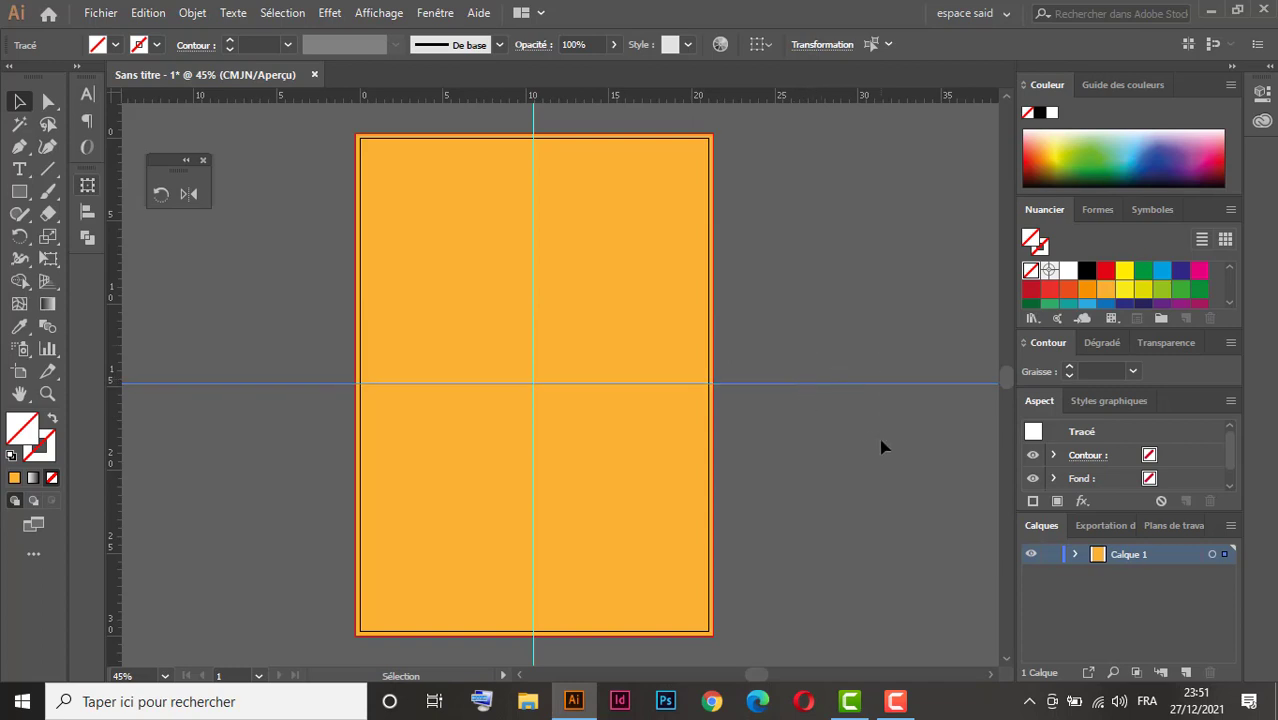
# Lock the guides again and clear the selection of the background rectangle.
pyautogui.rightClick(851, 383)
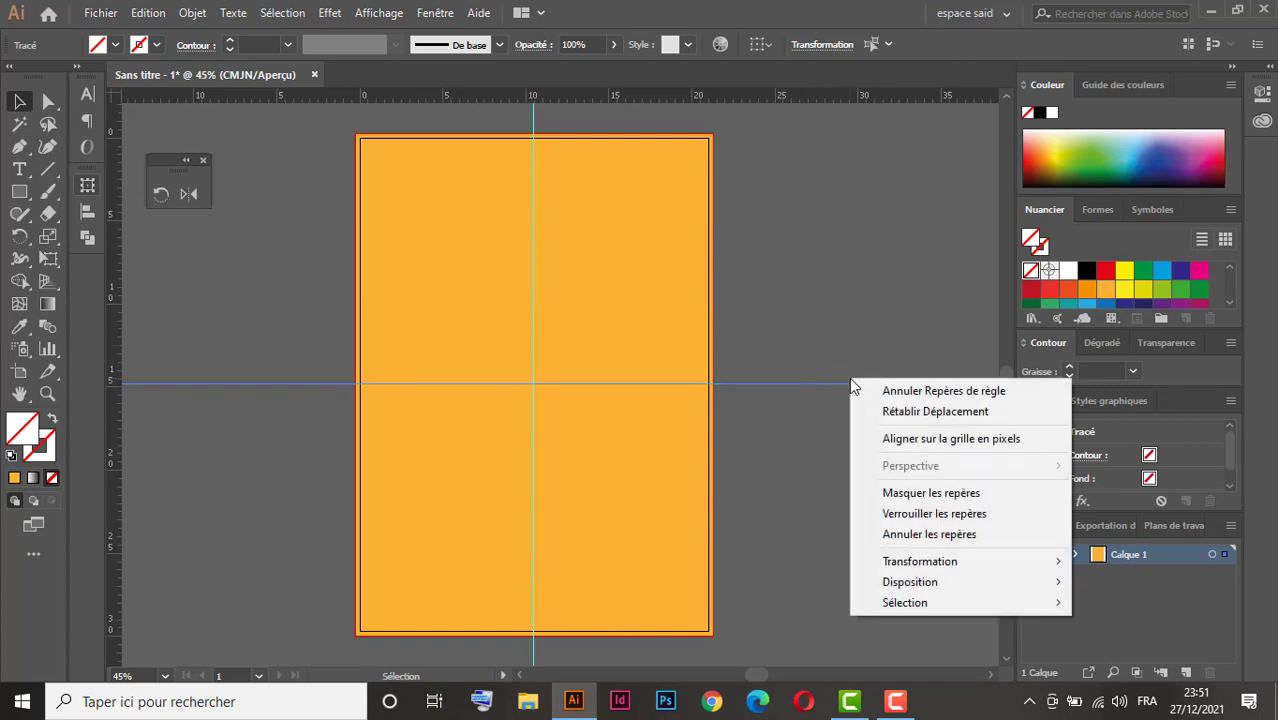
pyautogui.click(915, 514)
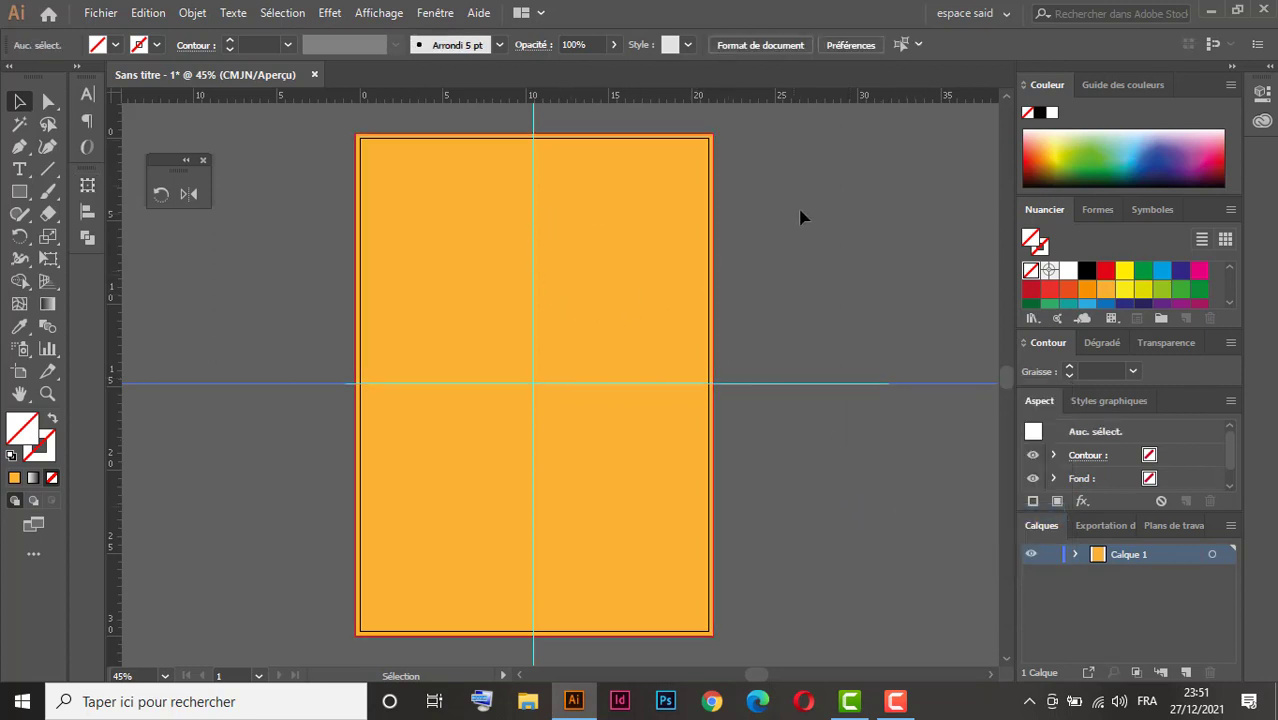
pyautogui.moveTo(802, 214); pyautogui.dragTo(664, 282)
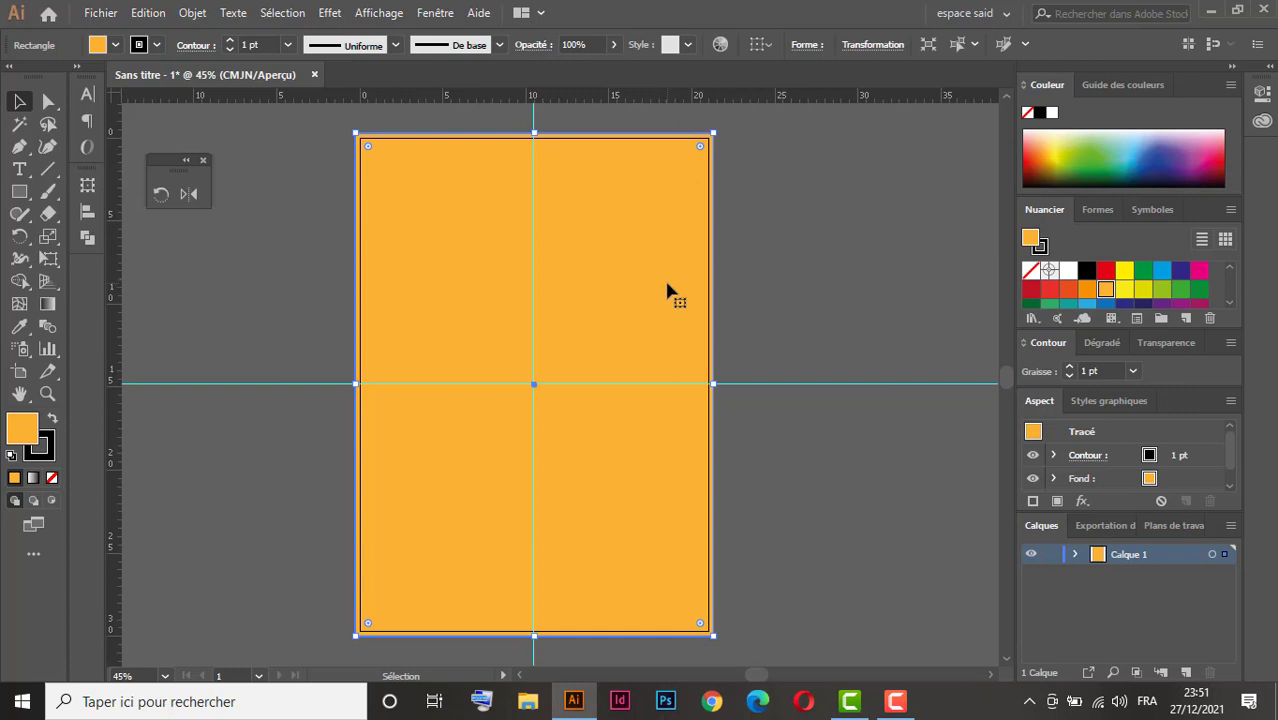
pyautogui.press('a')
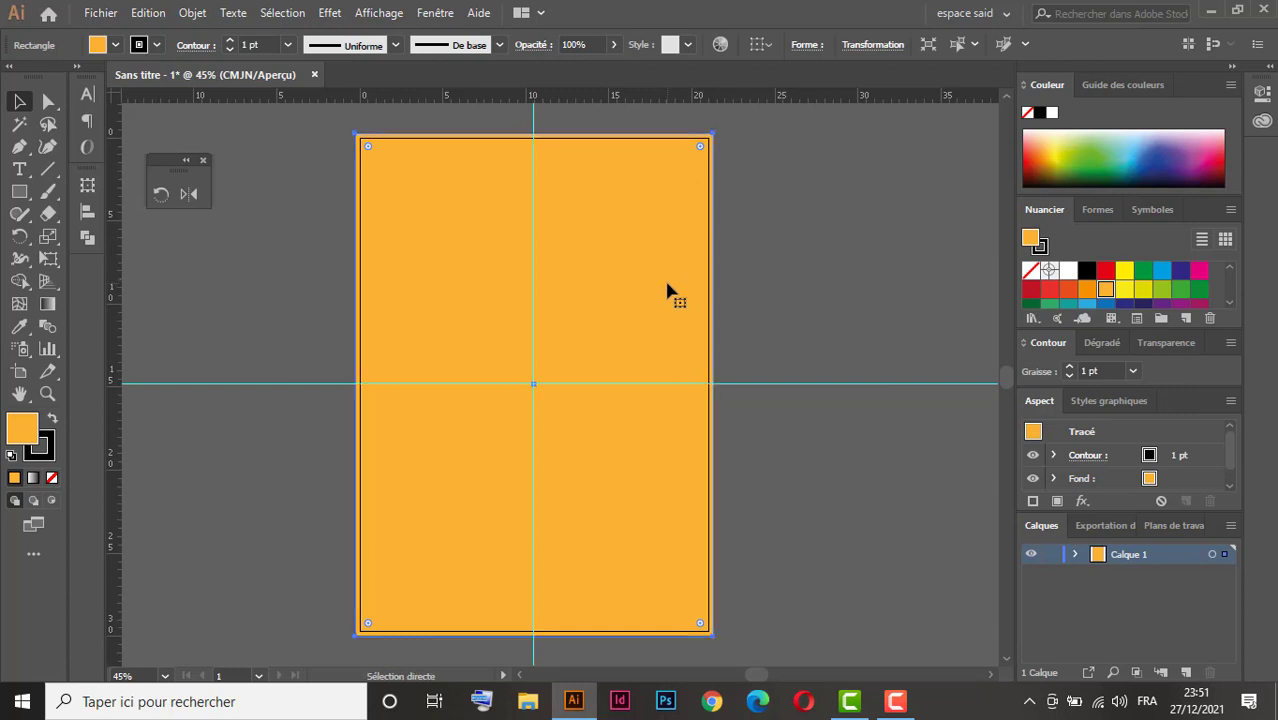
pyautogui.hotkey('ctrl', 'shift', 'a')
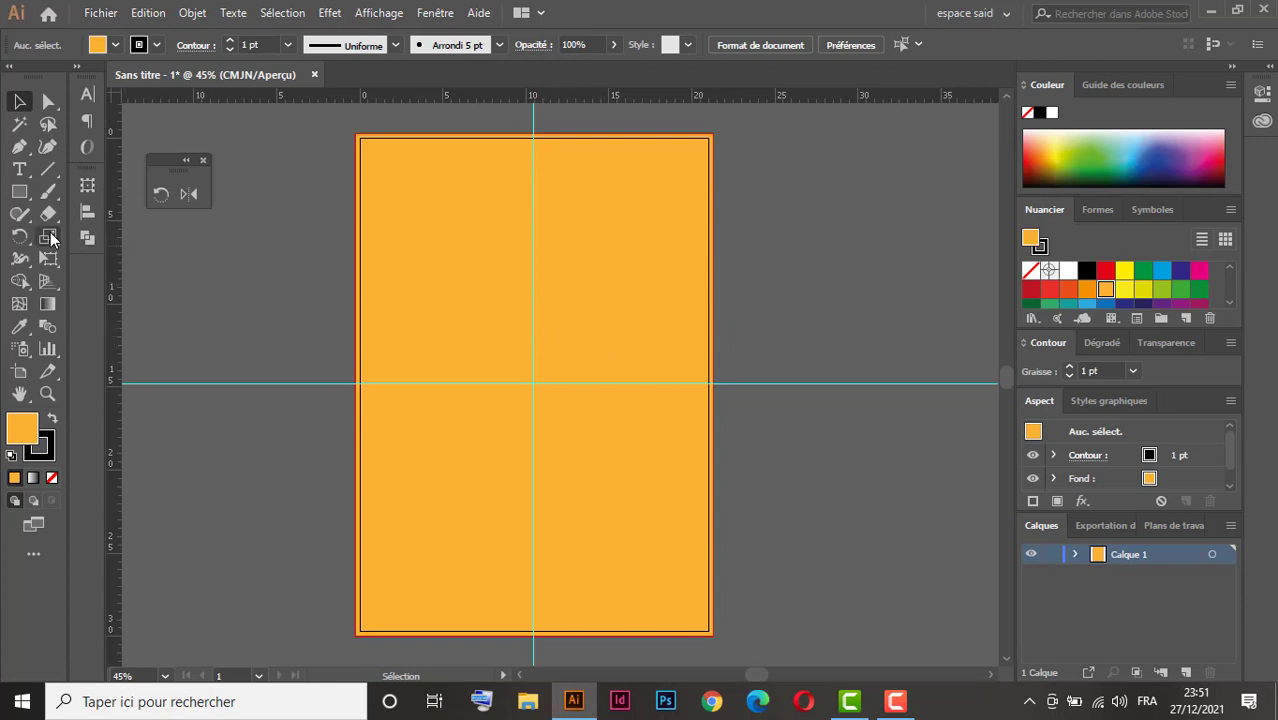
# Draw an upright triangle about 9.1 cm wide and 7.9 cm high with the Polygon tool in the upper half of the page.
pyautogui.click(20, 194)
pyautogui.click(21, 196)
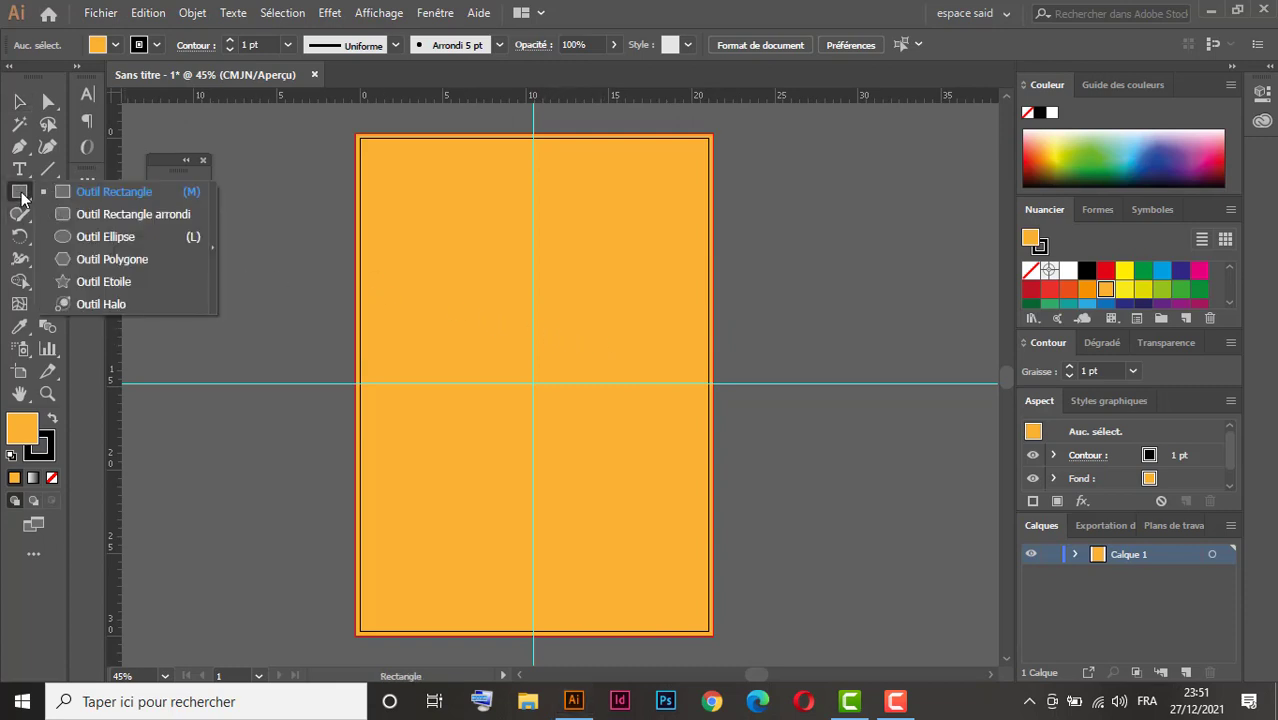
pyautogui.click(92, 259)
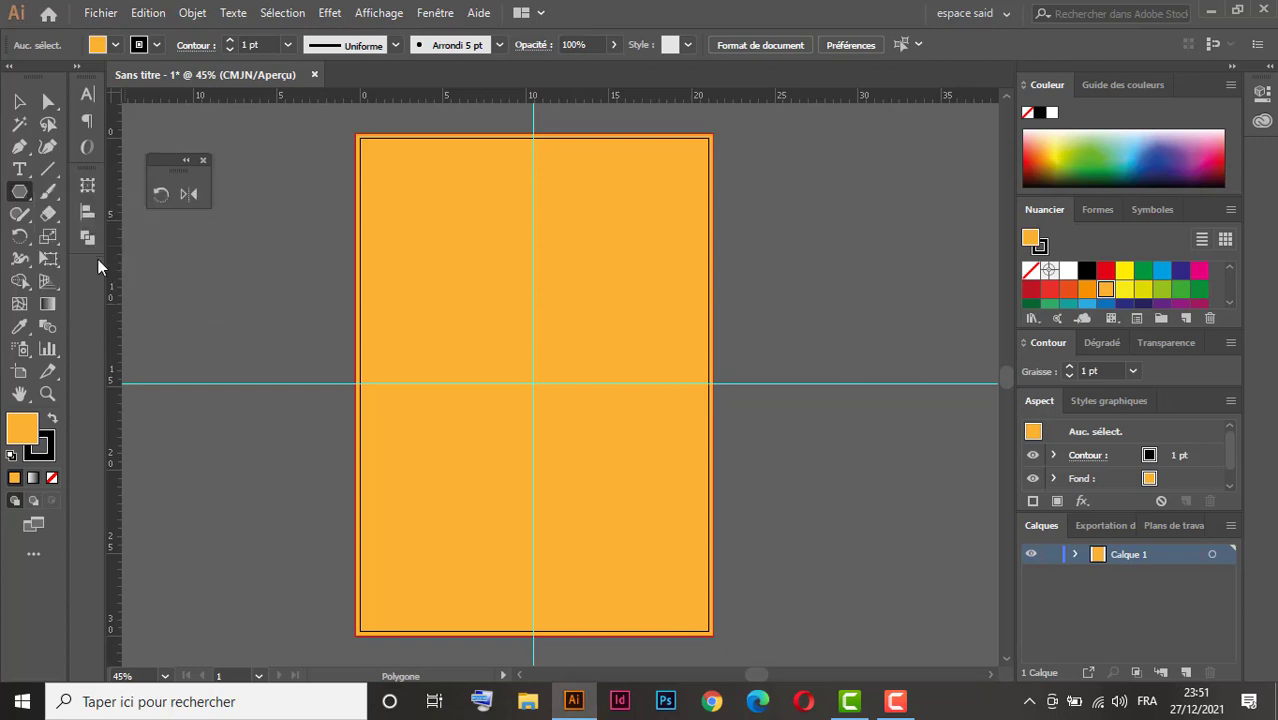
pyautogui.moveTo(494, 288); pyautogui.dragTo(548, 356)
pyautogui.press('Down')
pyautogui.press('Down')
pyautogui.press('Down')
pyautogui.press('shift')
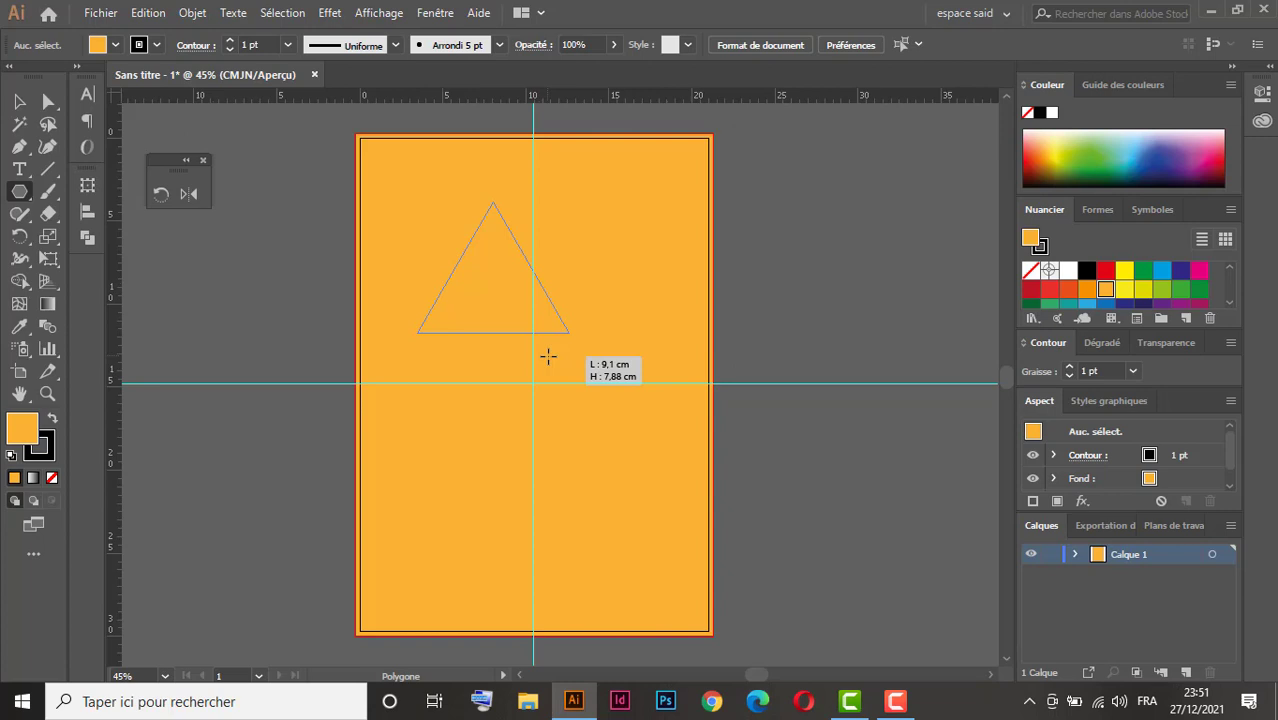
pyautogui.moveTo(548, 357); pyautogui.dragTo(548, 357)
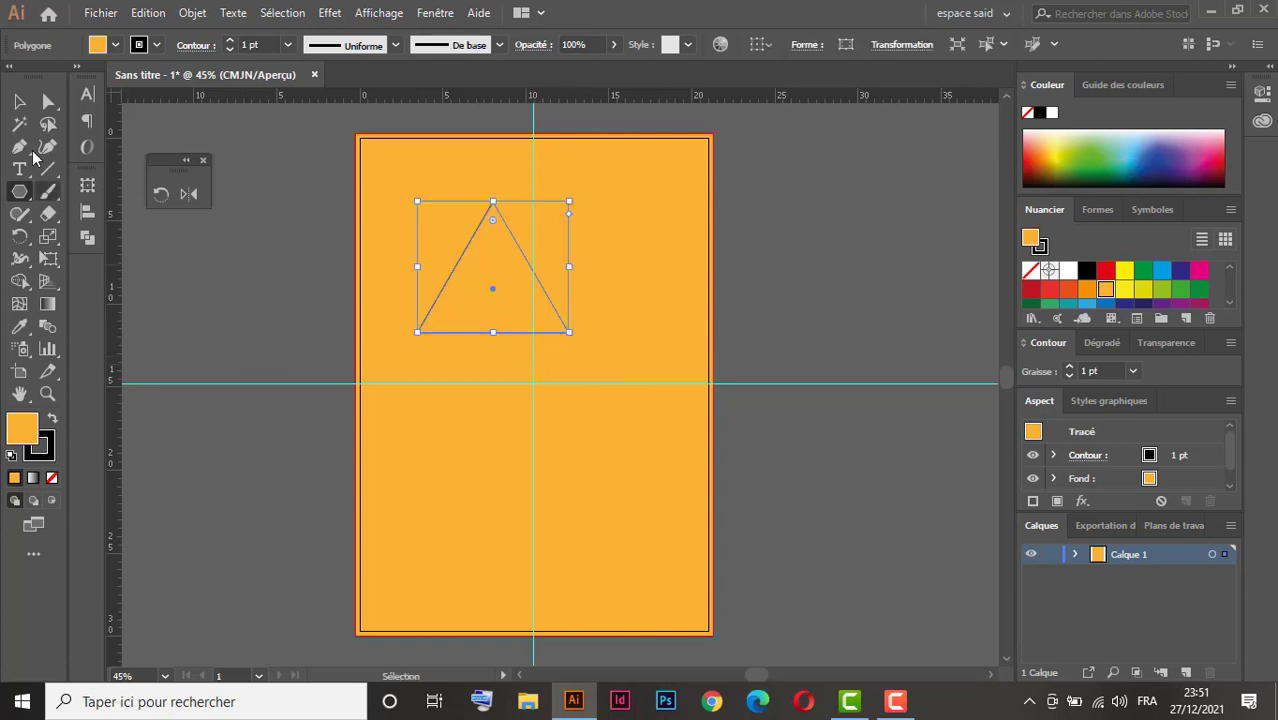
# Narrow the triangle to about a quarter of its width and rotate it 180° to point downward.
pyautogui.click(20, 101)
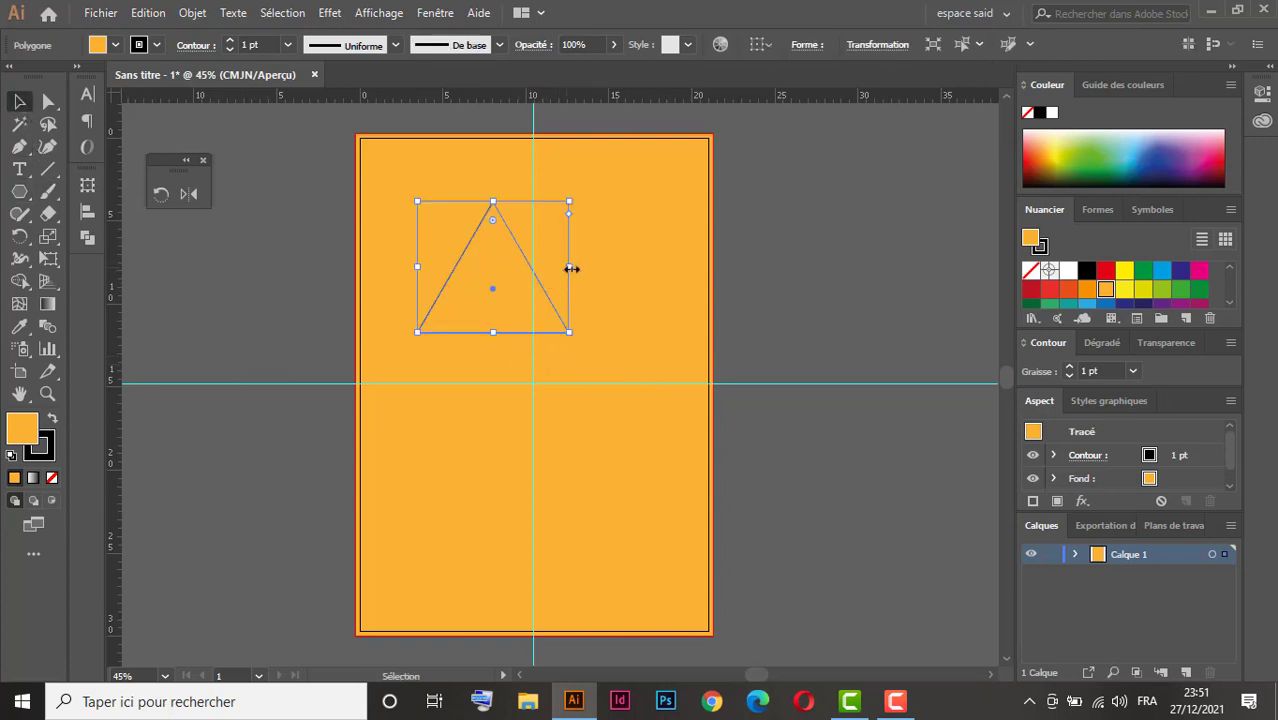
pyautogui.moveTo(572, 269); pyautogui.dragTo(455, 268)
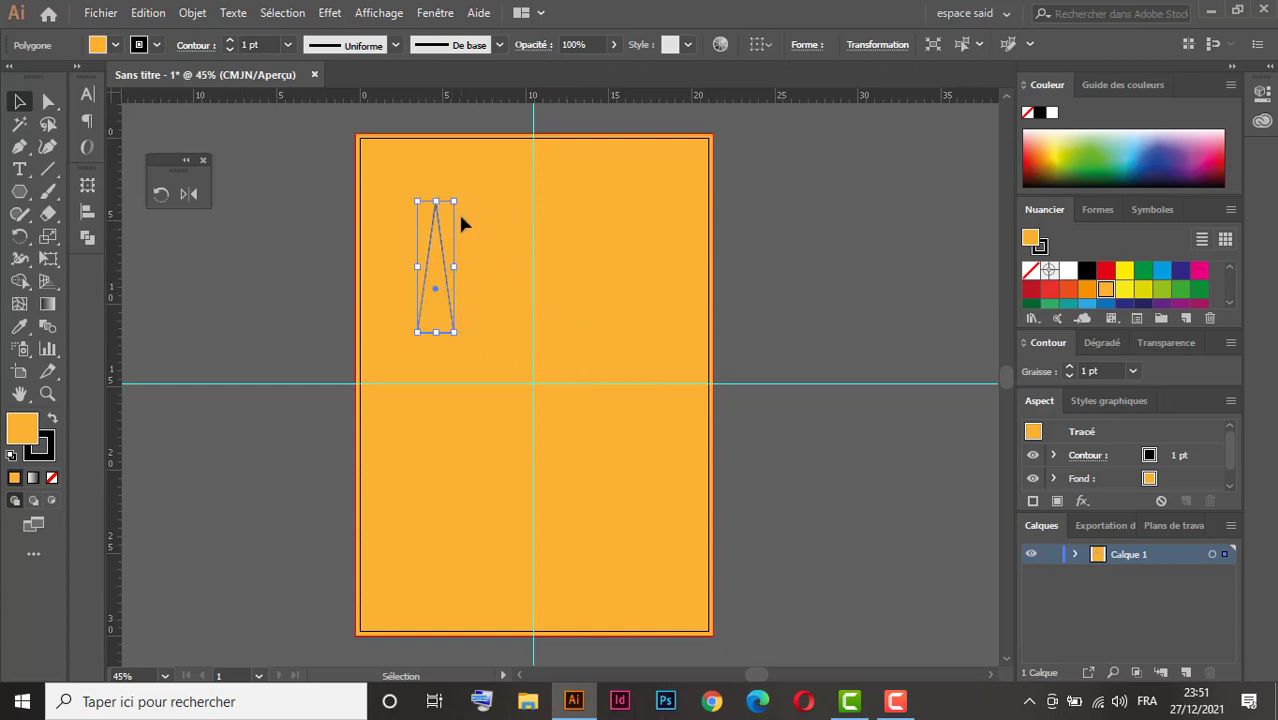
pyautogui.moveTo(463, 200); pyautogui.dragTo(408, 392)
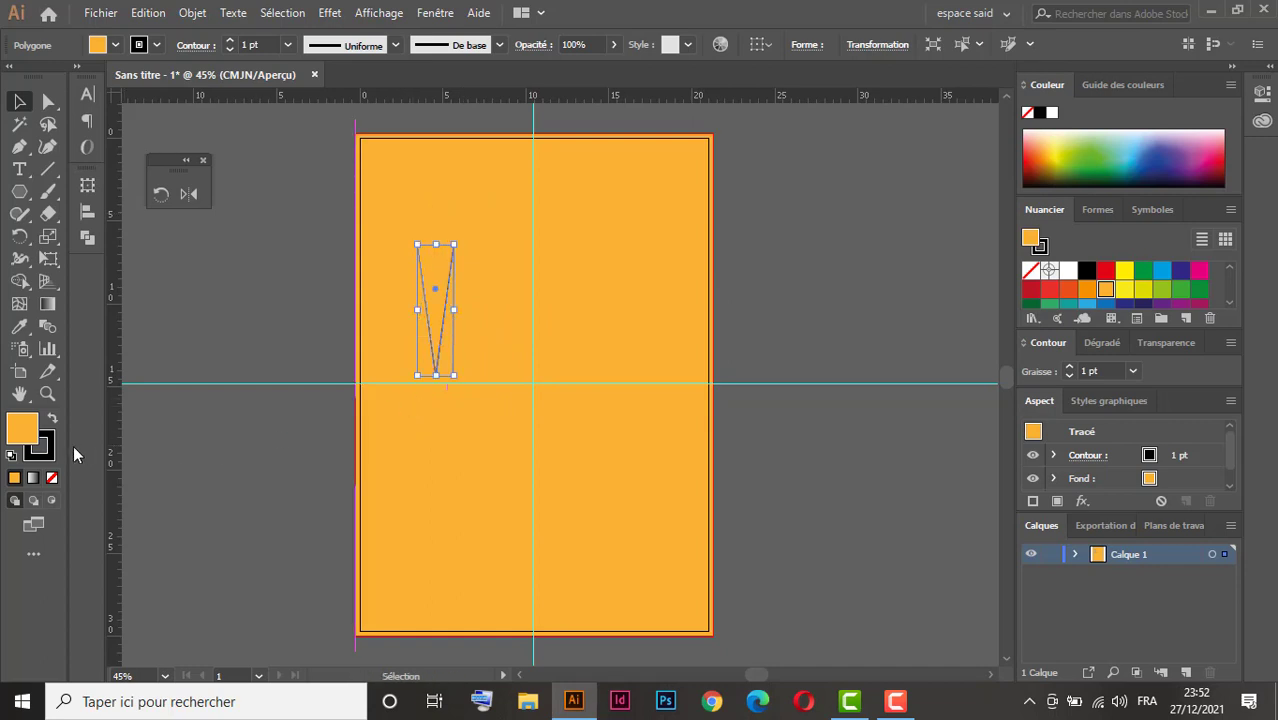
# Remove the triangle's outline and apply a white-to-black linear gradient to its fill.
pyautogui.click(41, 450)
pyautogui.click(52, 477)
pyautogui.click(18, 428)
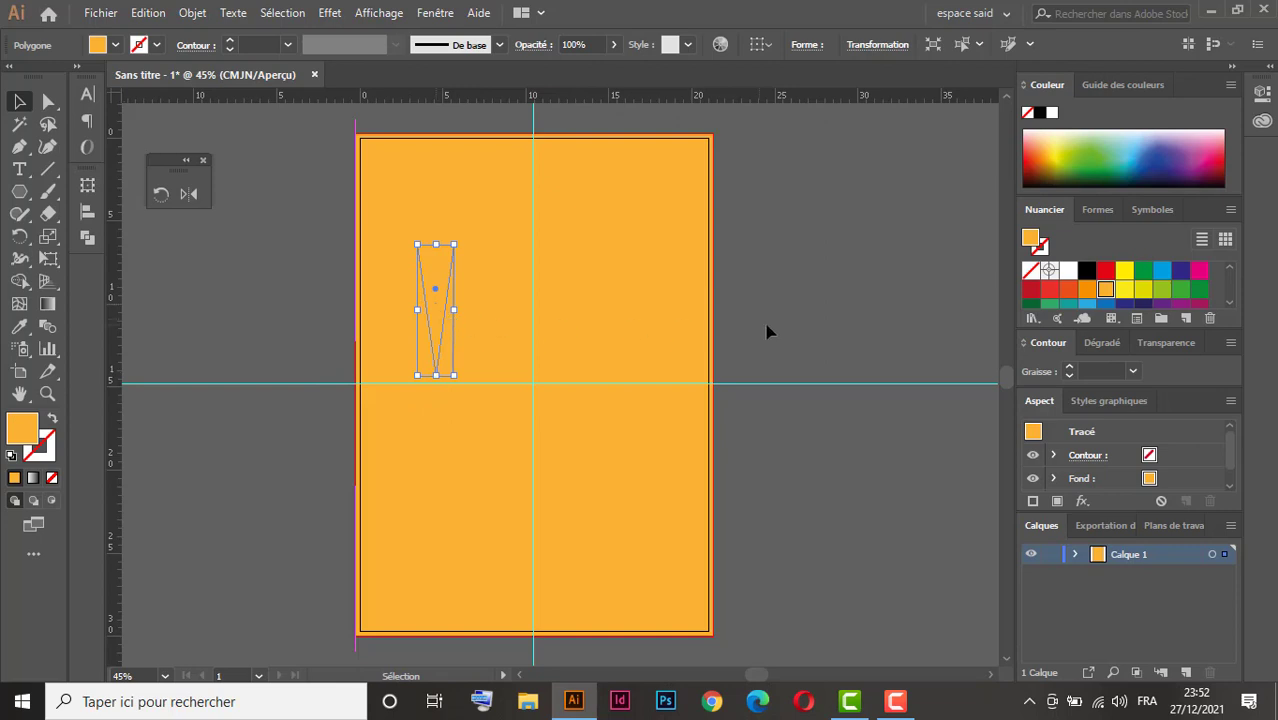
pyautogui.click(1097, 341)
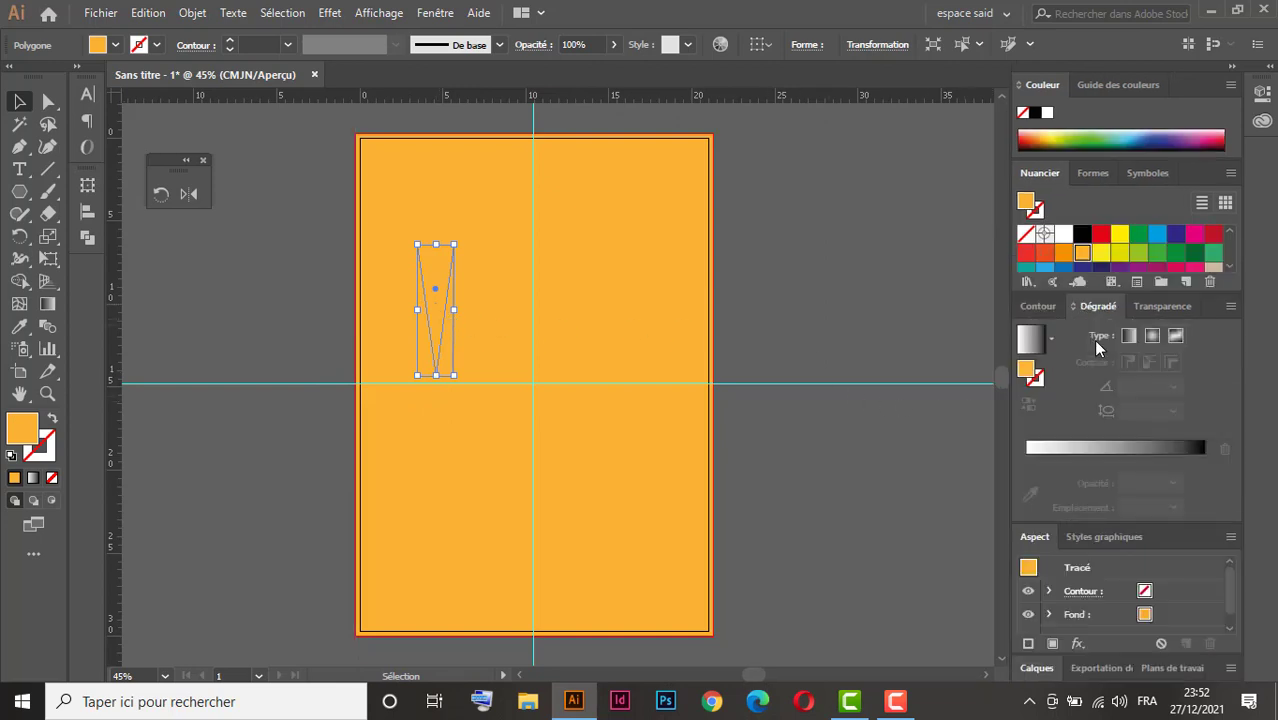
pyautogui.click(1113, 450)
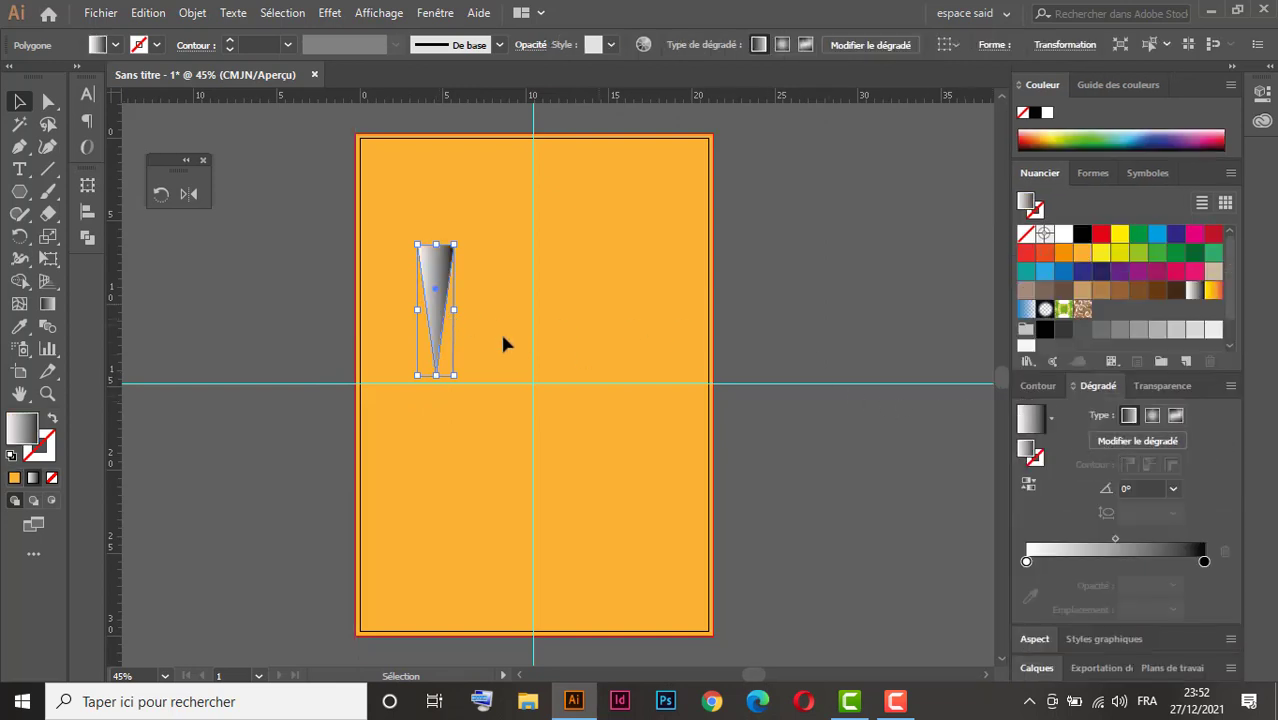
# Recolour the triangle's gradient with light orange at its start and dark red-orange at its end.
pyautogui.click(1203, 562)
pyautogui.doubleClick(1204, 562)
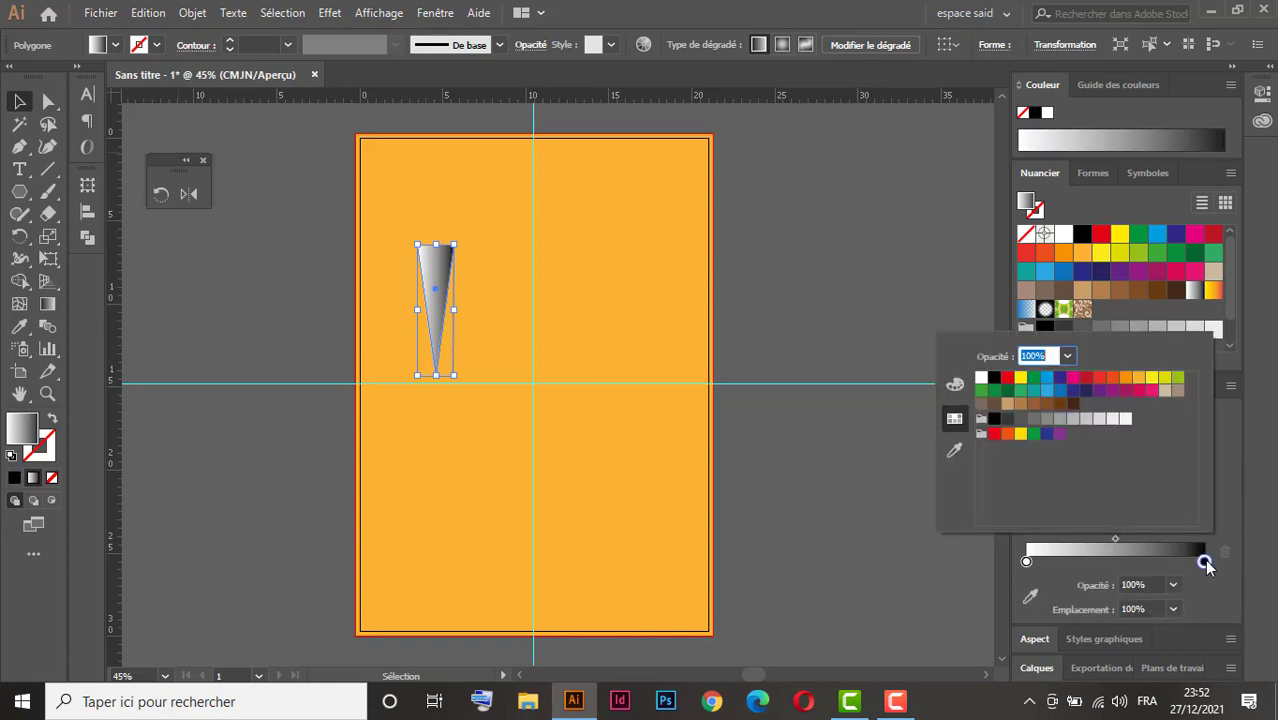
pyautogui.click(1111, 377)
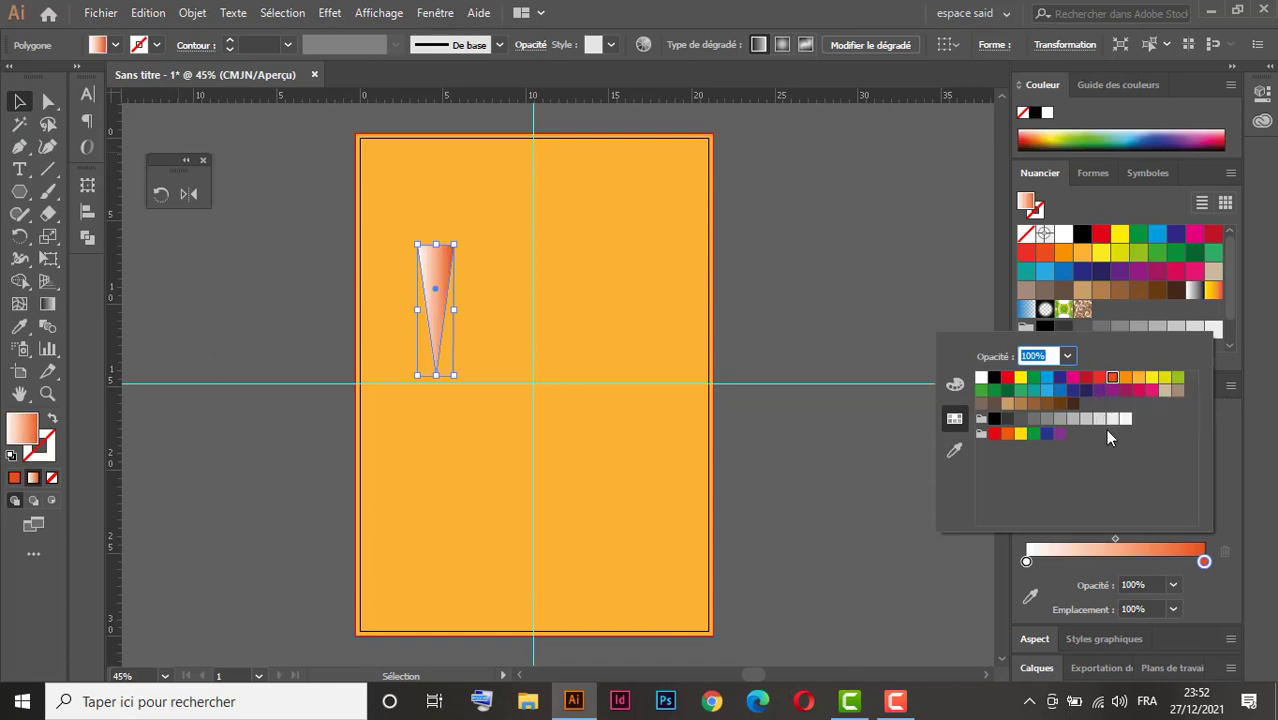
pyautogui.click(1028, 562)
pyautogui.doubleClick(1028, 562)
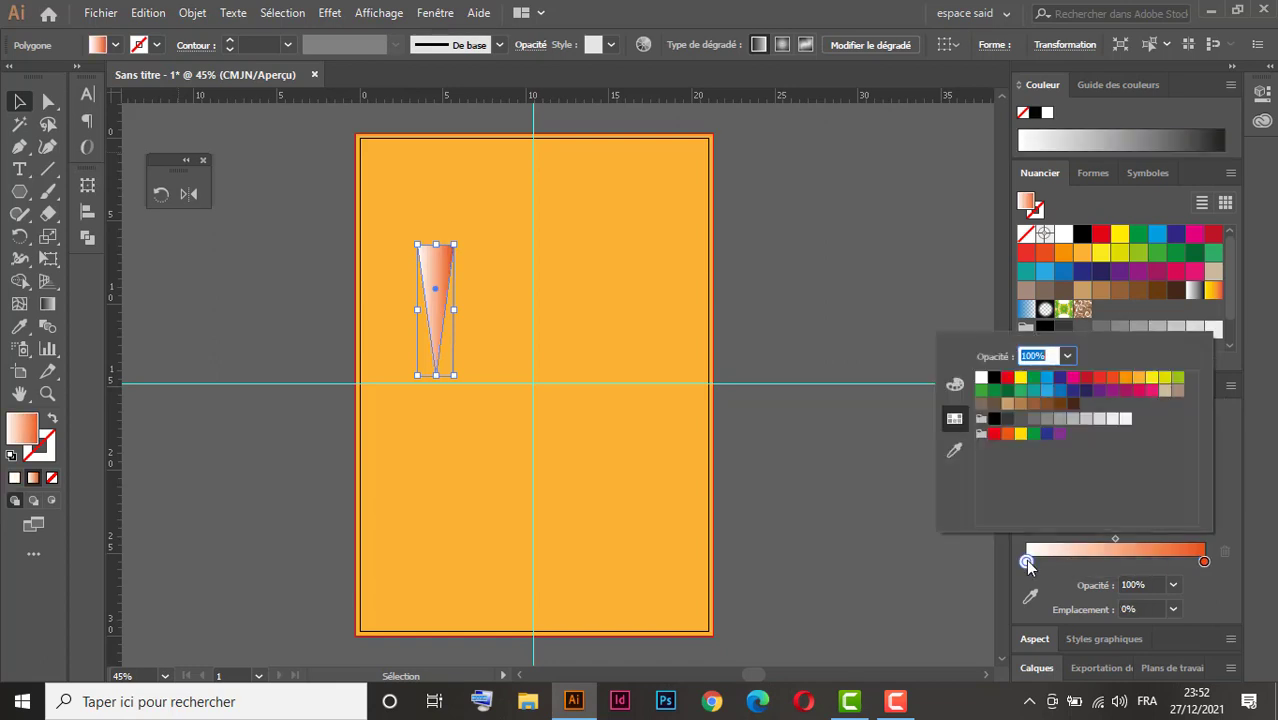
pyautogui.click(1126, 378)
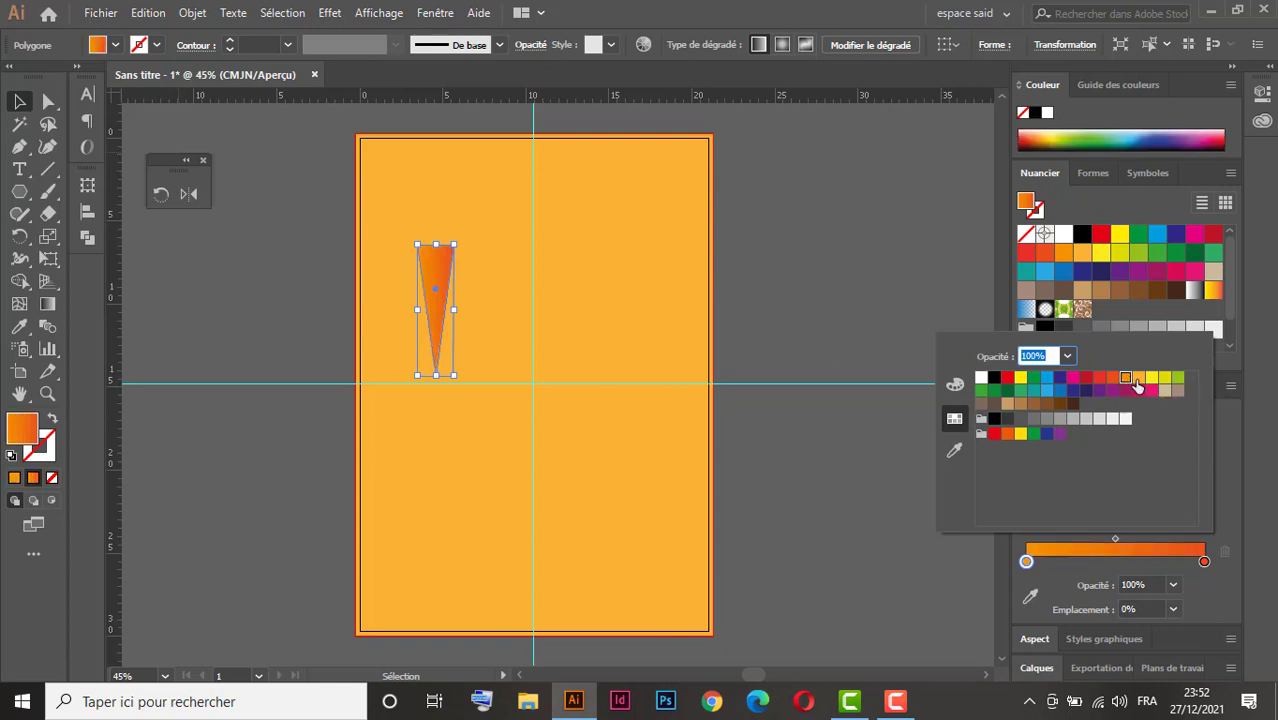
pyautogui.click(1138, 378)
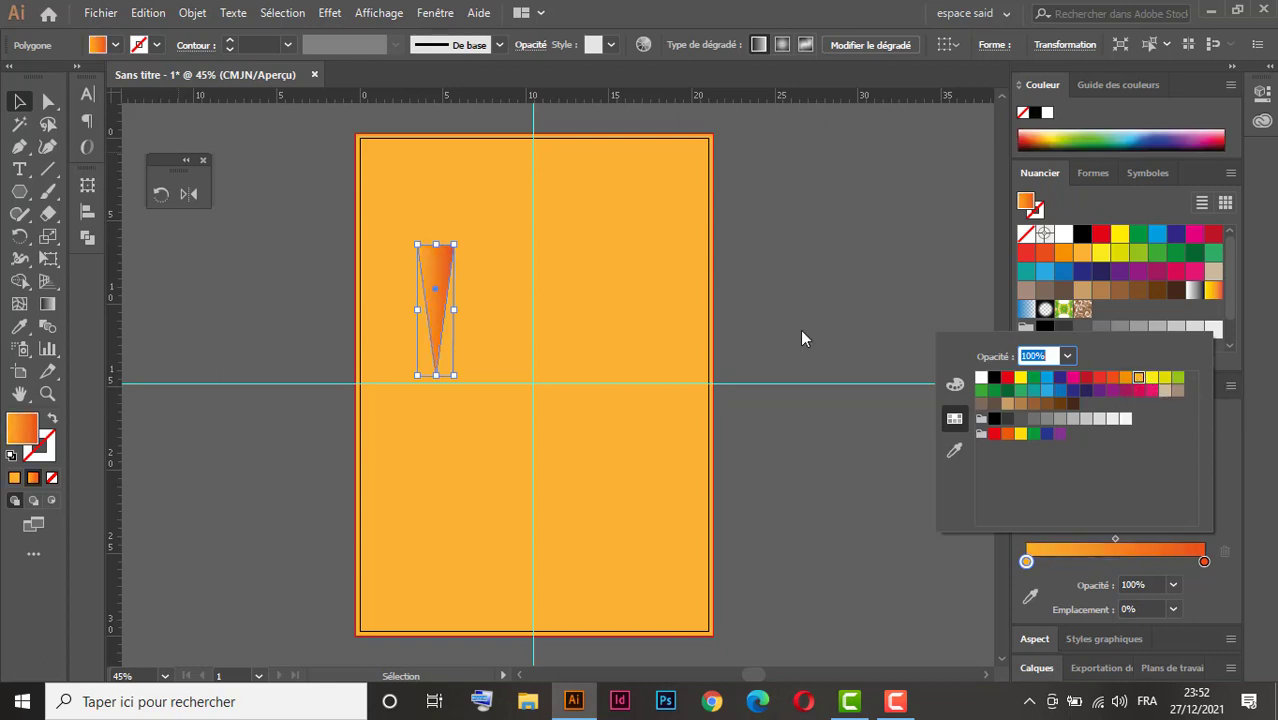
# Redirect the triangle's gradient vertically at 90°, running from light orange at the lower tip to dark red-orange at the upper edge.
pyautogui.click(52, 306)
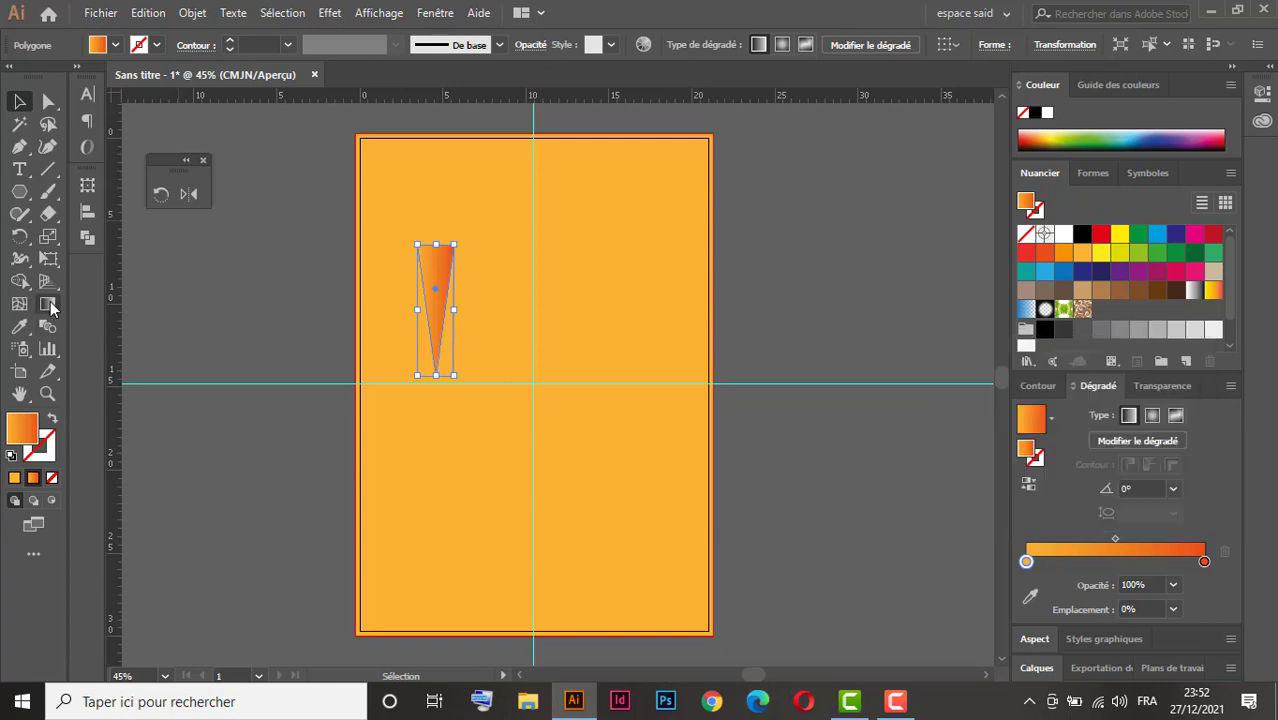
pyautogui.click(47, 304)
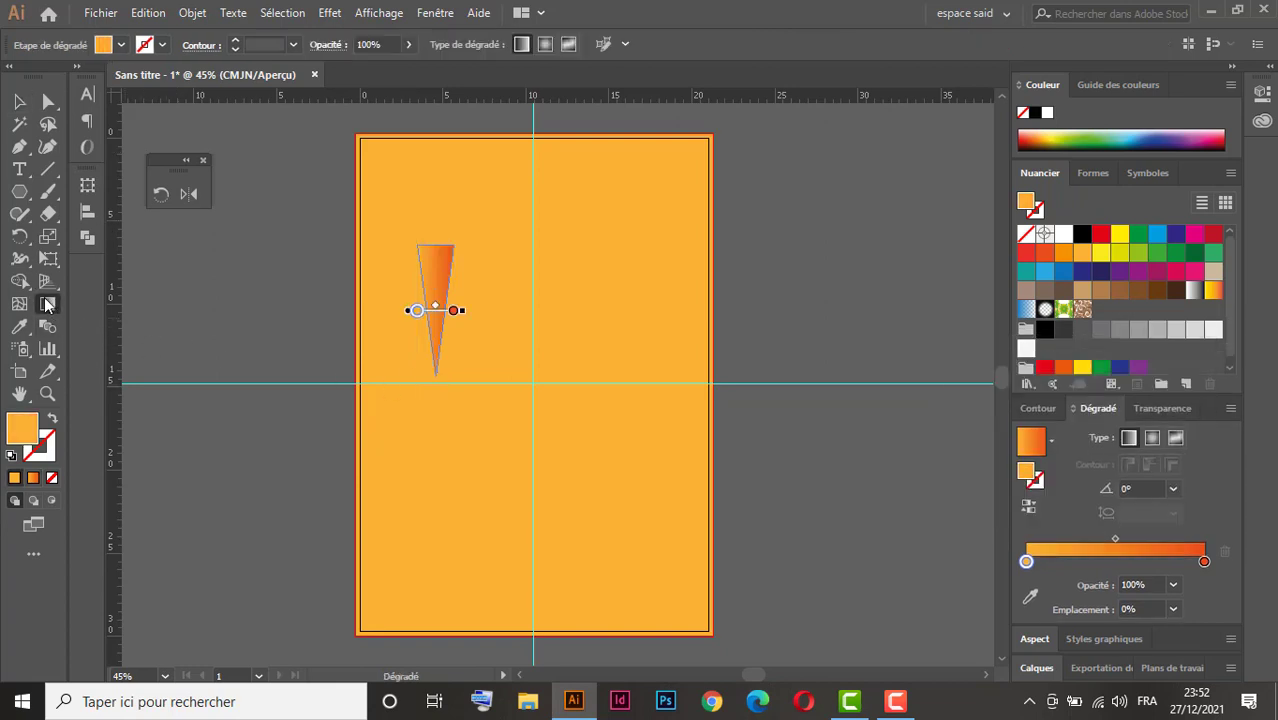
pyautogui.moveTo(431, 384); pyautogui.dragTo(429, 240)
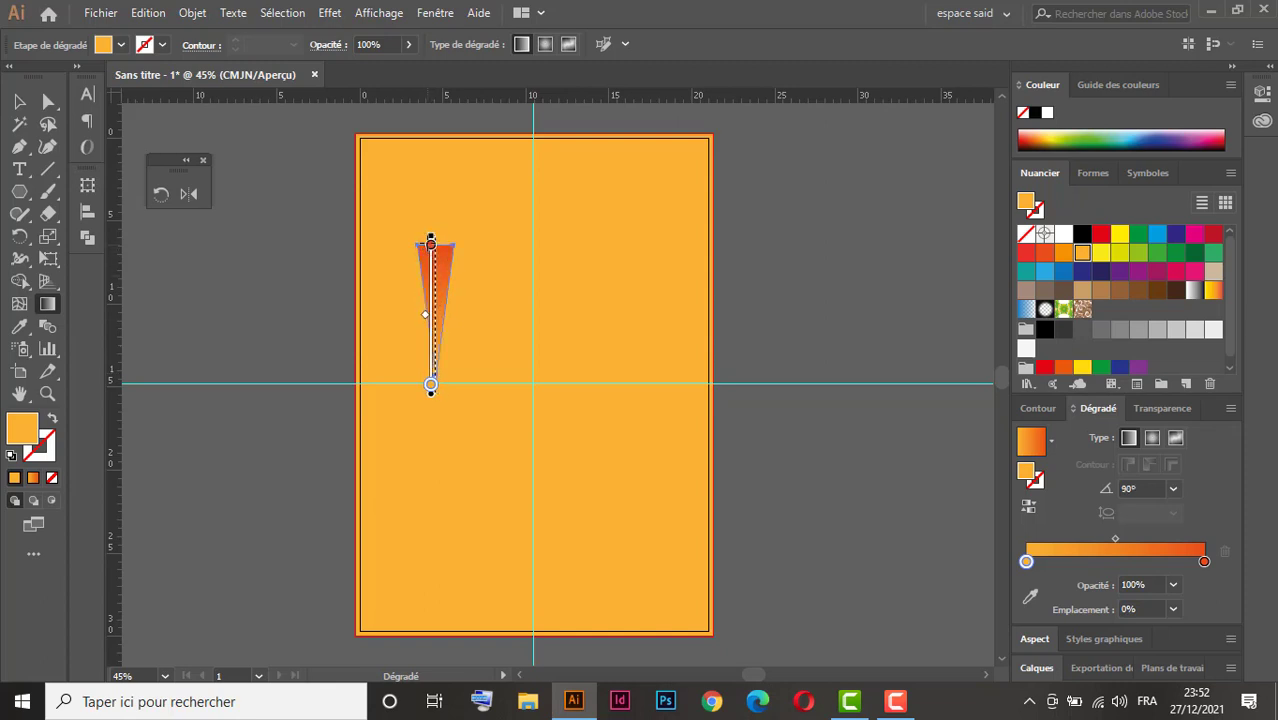
pyautogui.click(19, 101)
pyautogui.click(160, 302)
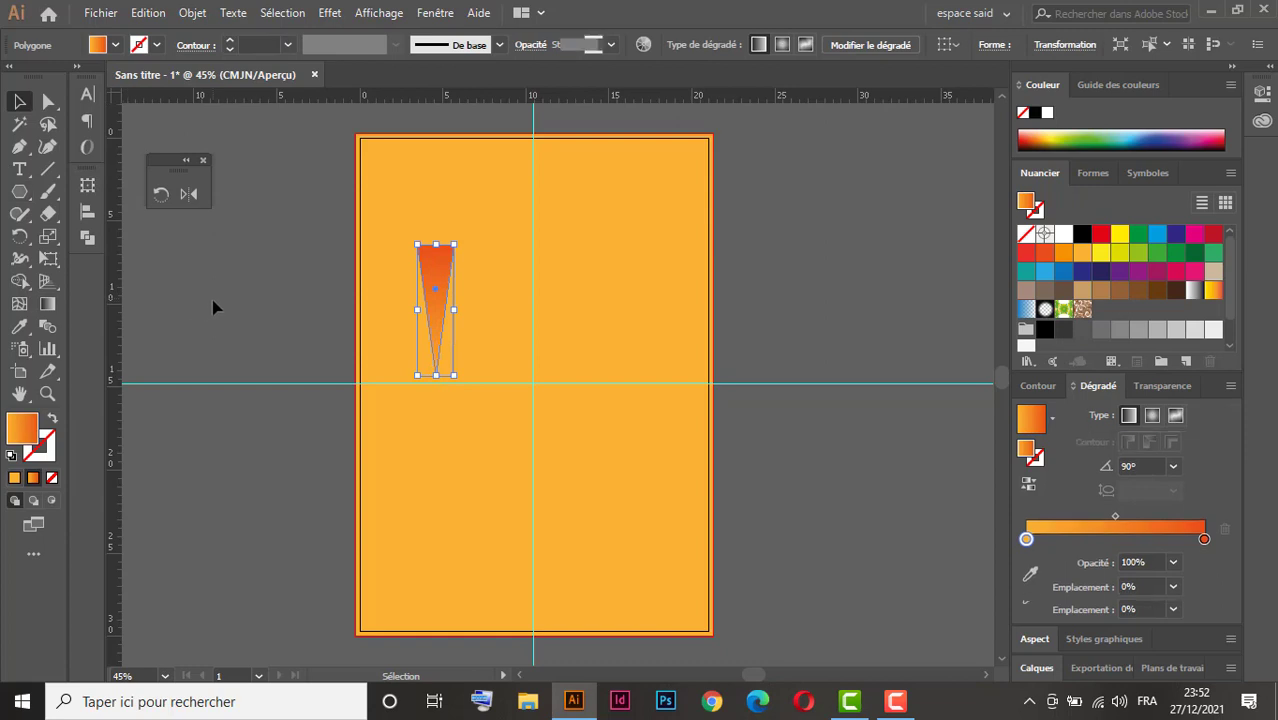
# Move the triangle so its tip meets the crossing of the centre guides, and stretch it upward beyond the page's upper edge.
pyautogui.moveTo(439, 322); pyautogui.dragTo(540, 340)
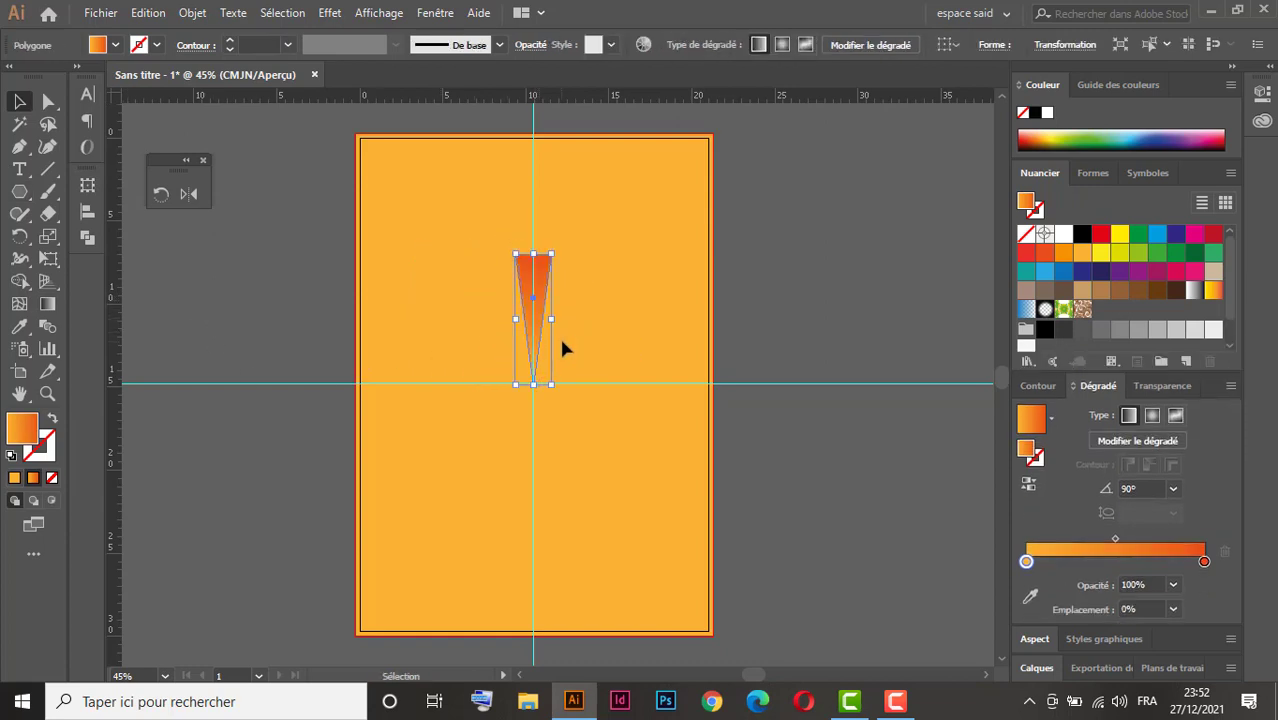
pyautogui.scroll(2, 569, 330)
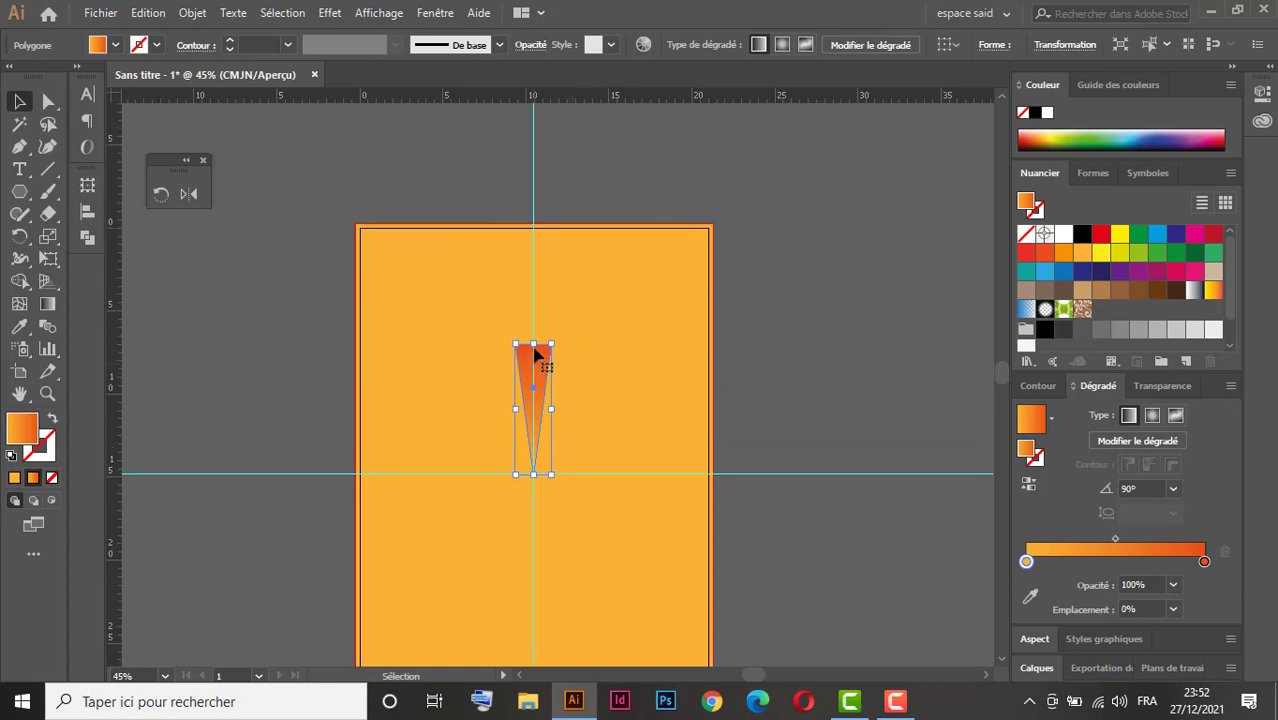
pyautogui.moveTo(533, 343); pyautogui.dragTo(534, 152)
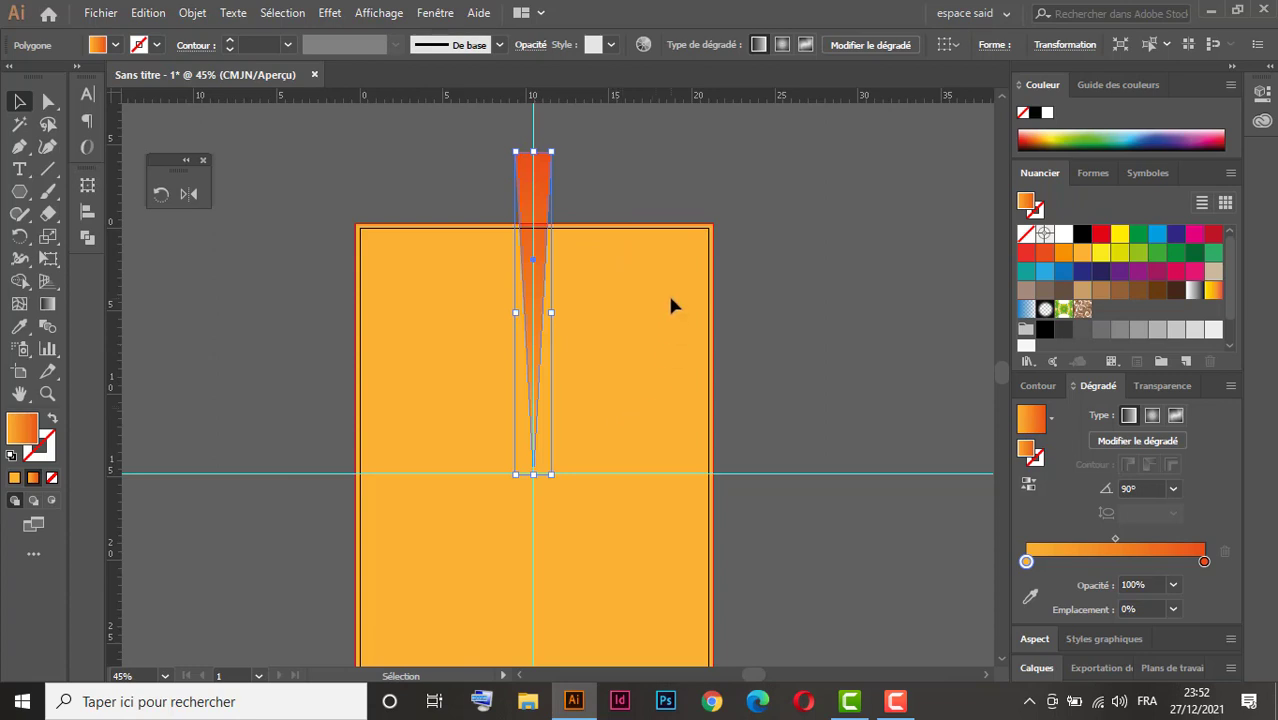
pyautogui.click(772, 252)
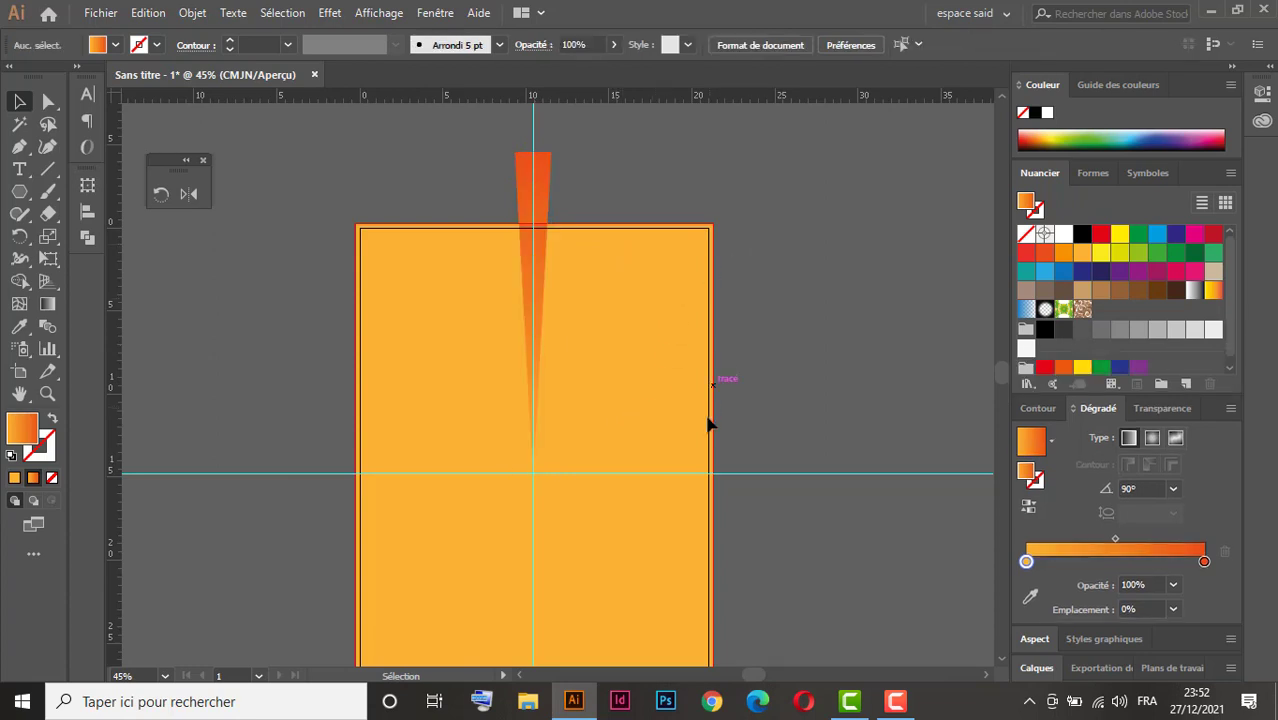
# Shift the midpoint of the triangle's gradient to about 25%, towards the light orange end.
pyautogui.click(546, 228)
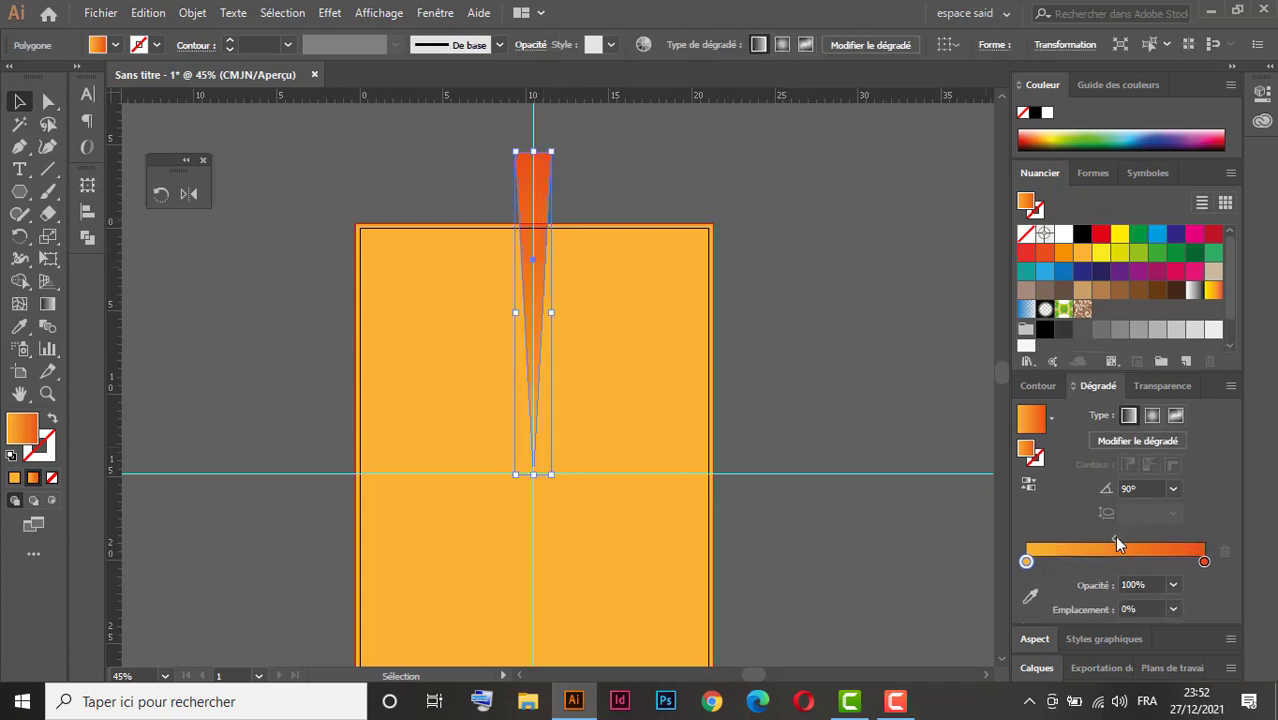
pyautogui.click(1116, 539)
pyautogui.moveTo(1116, 537); pyautogui.dragTo(1067, 540)
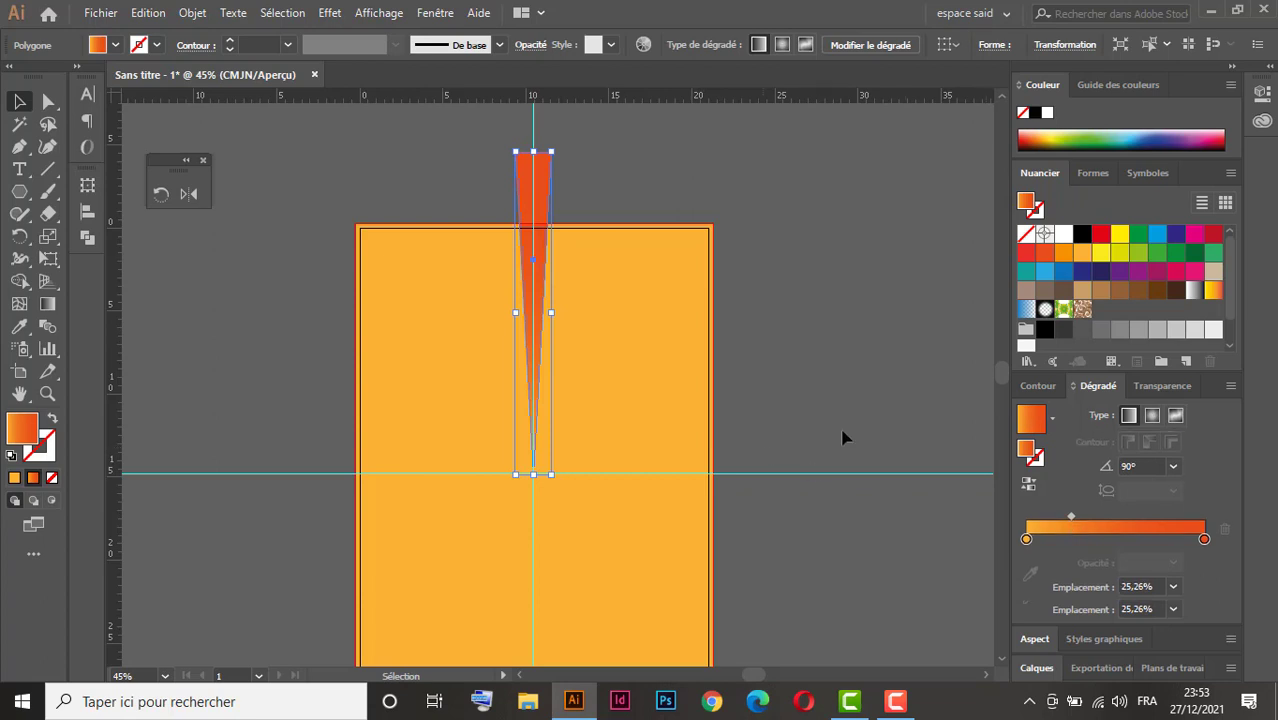
pyautogui.click(867, 432)
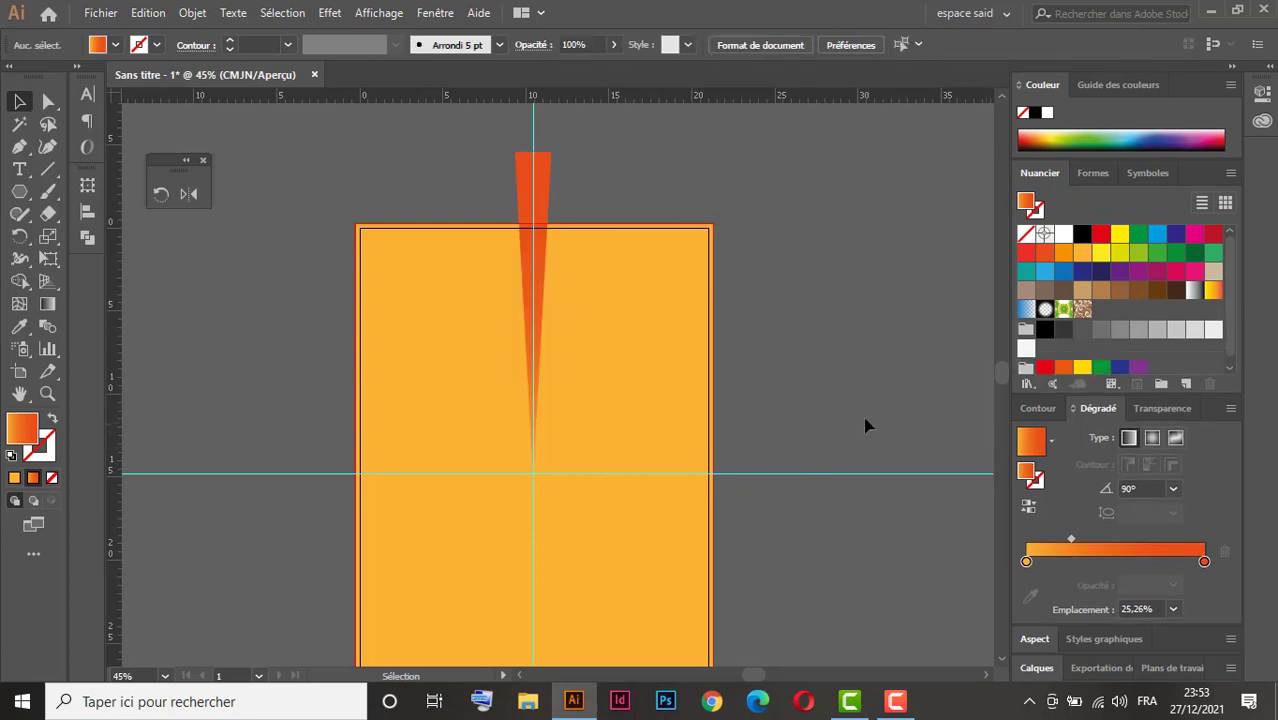
# Nudge the triangle slightly up and sideways so its tip sits precisely on the crossing of the centre guides.
pyautogui.keyDown('ctrl'); pyautogui.click(530, 477); pyautogui.keyUp('ctrl')
pyautogui.keyDown('ctrl'); pyautogui.click(566, 402); pyautogui.keyUp('ctrl')
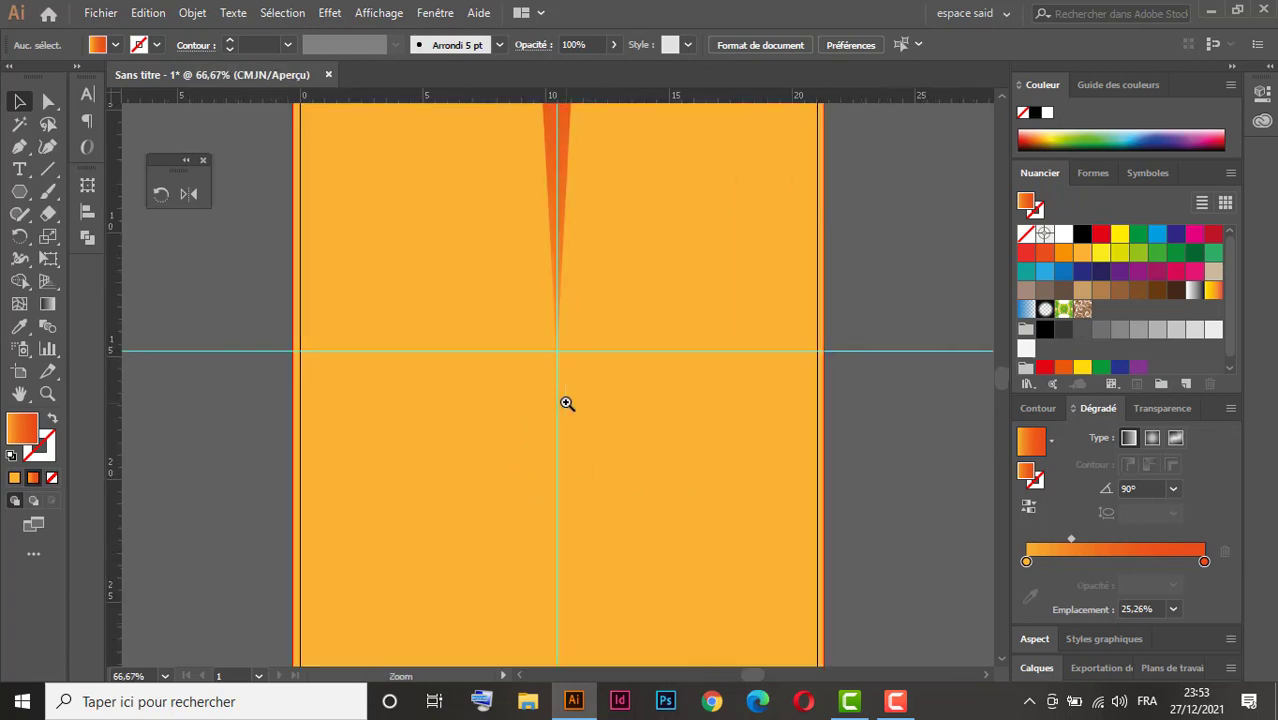
pyautogui.keyDown('ctrl'); pyautogui.click(556, 380); pyautogui.keyUp('ctrl')
pyautogui.keyDown('ctrl'); pyautogui.click(559, 345); pyautogui.keyUp('ctrl')
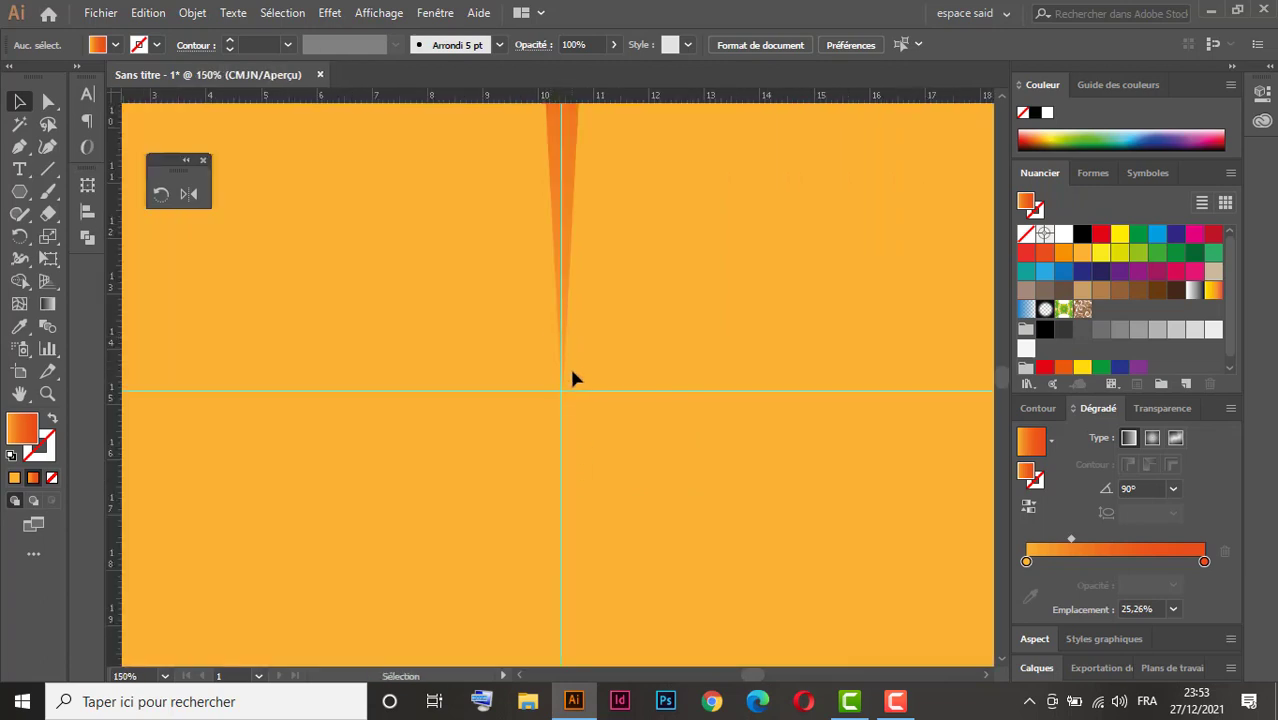
pyautogui.click(565, 332)
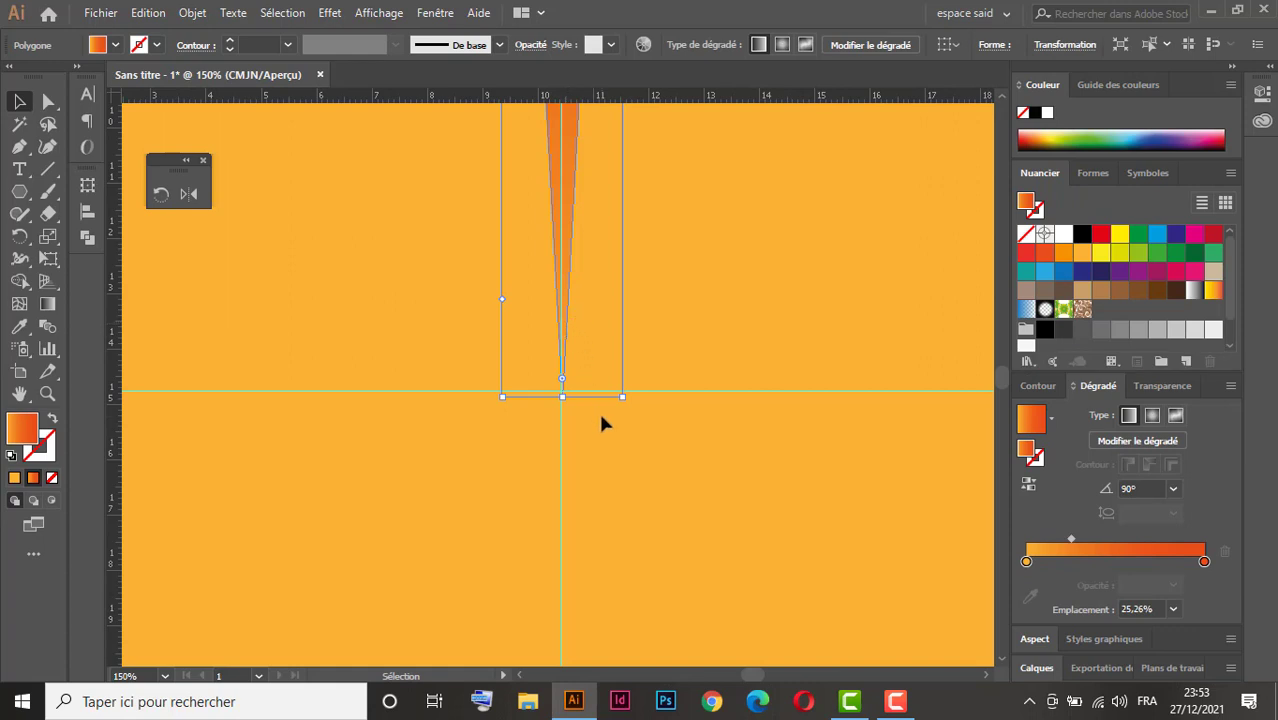
pyautogui.press('Up')
pyautogui.press('Up')
pyautogui.press('Up')
pyautogui.press('Up')
pyautogui.press('Left')
pyautogui.press('Left')
pyautogui.press('a')
pyautogui.hotkey('ctrl', '-')
pyautogui.hotkey('ctrl', '-')
pyautogui.hotkey('ctrl', '-')
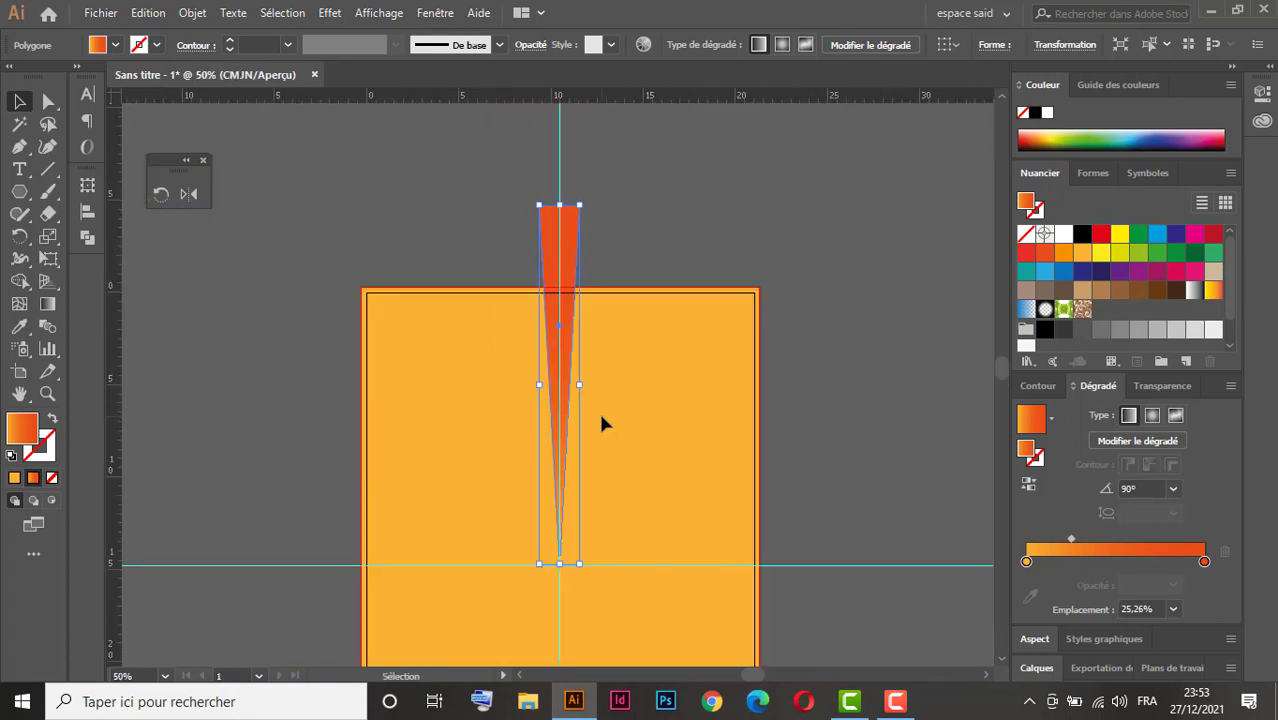
pyautogui.hotkey('ctrl', '-')
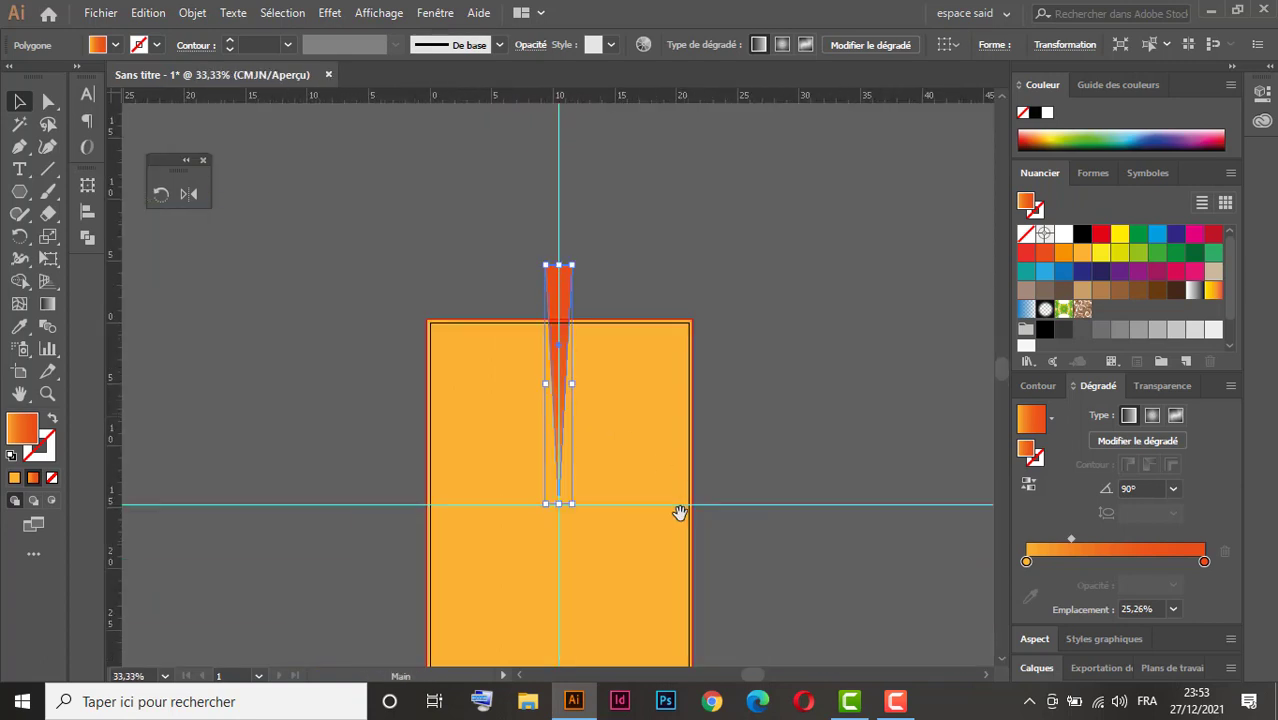
pyautogui.moveTo(655, 507); pyautogui.dragTo(625, 386)
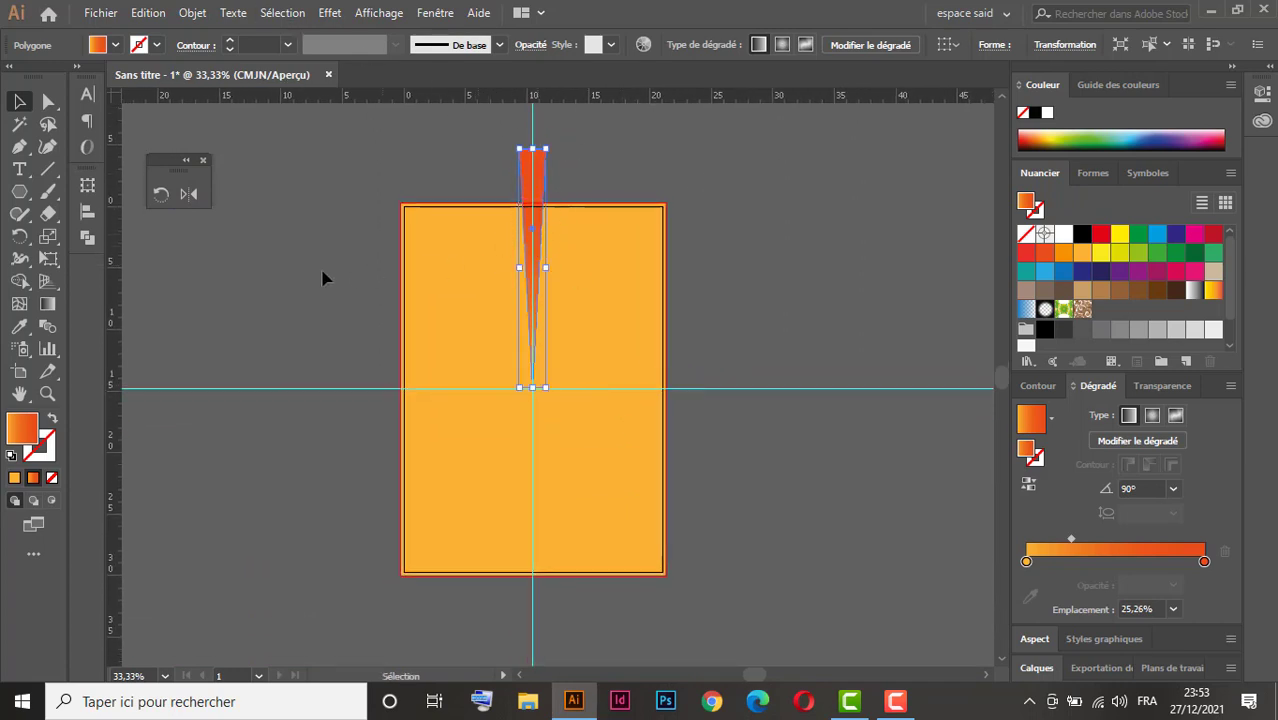
# Try to rotate the triangle about its own centre to a nearly horizontal position.
pyautogui.click(160, 196)
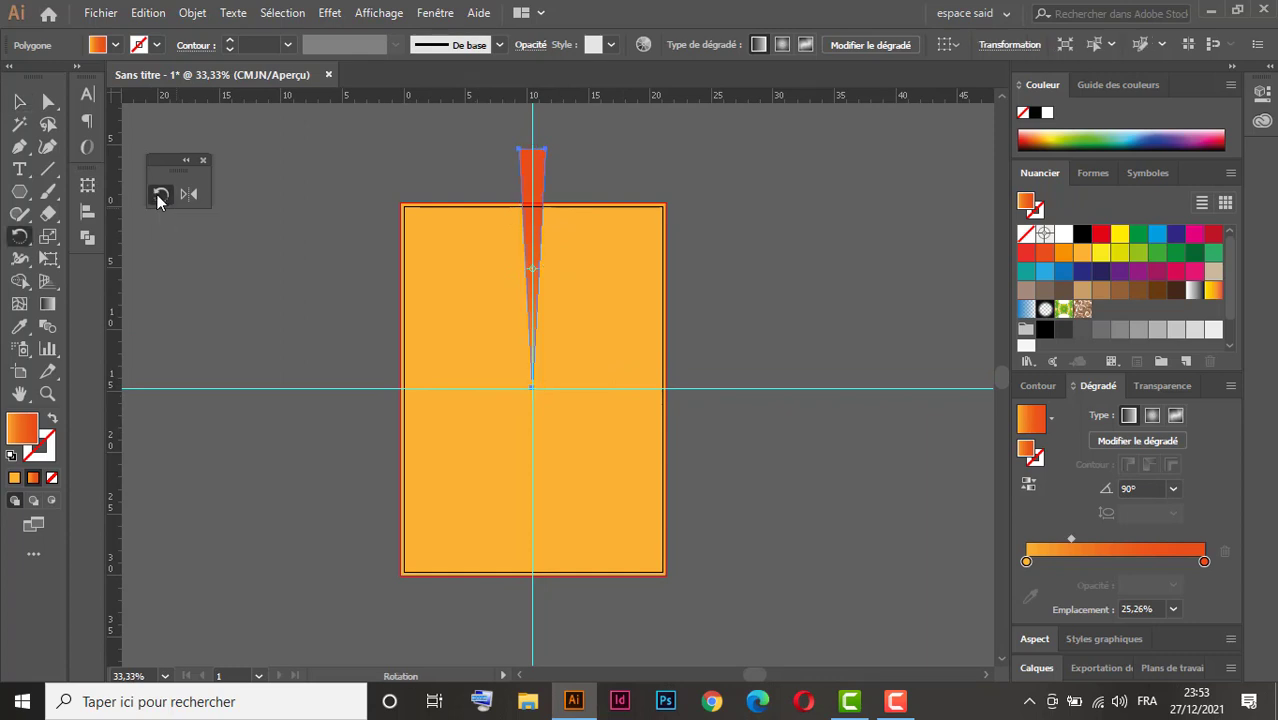
pyautogui.click(533, 268)
pyautogui.moveTo(599, 202); pyautogui.dragTo(670, 262)
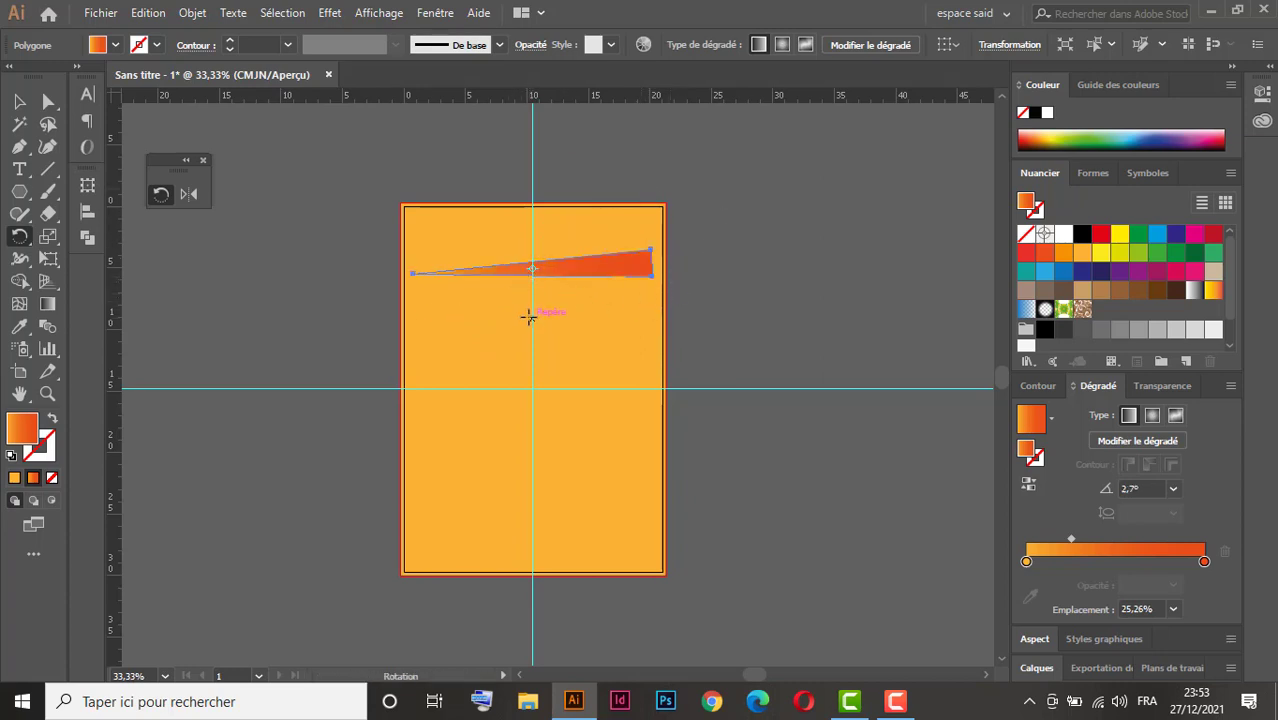
pyautogui.hotkey('ctrl', 'd')
pyautogui.hotkey('ctrl', 'd')
pyautogui.hotkey('ctrl', 'd')
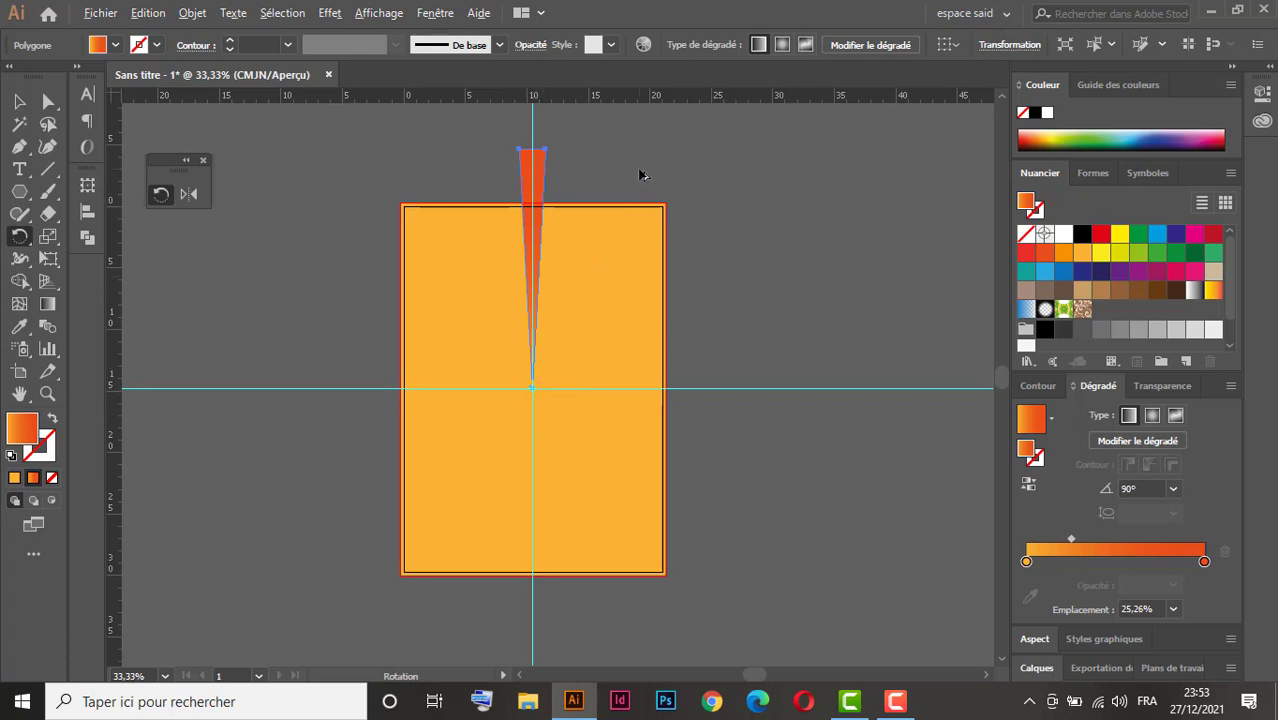
# Rotate a copy of the triangle about 14.5° counterclockwise around its tip and repeat the copy to complete a full ring of rays.
pyautogui.moveTo(641, 175); pyautogui.dragTo(580, 162)
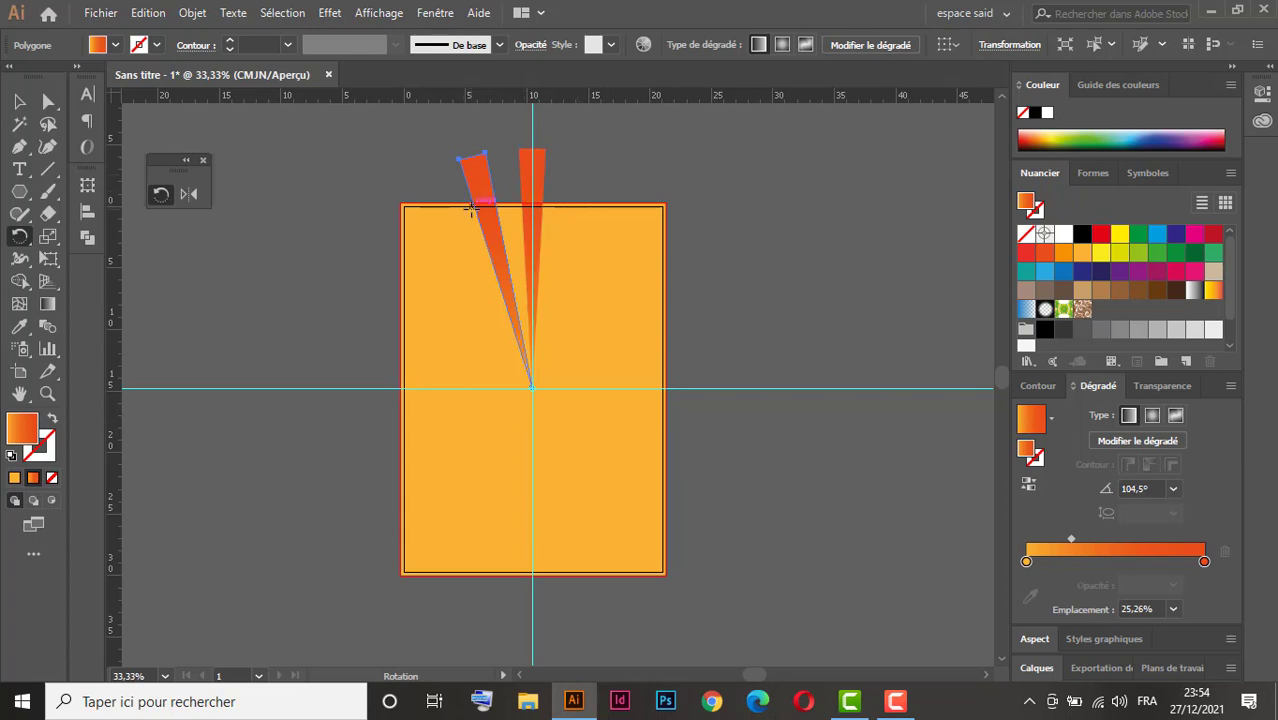
pyautogui.press('ctrl')
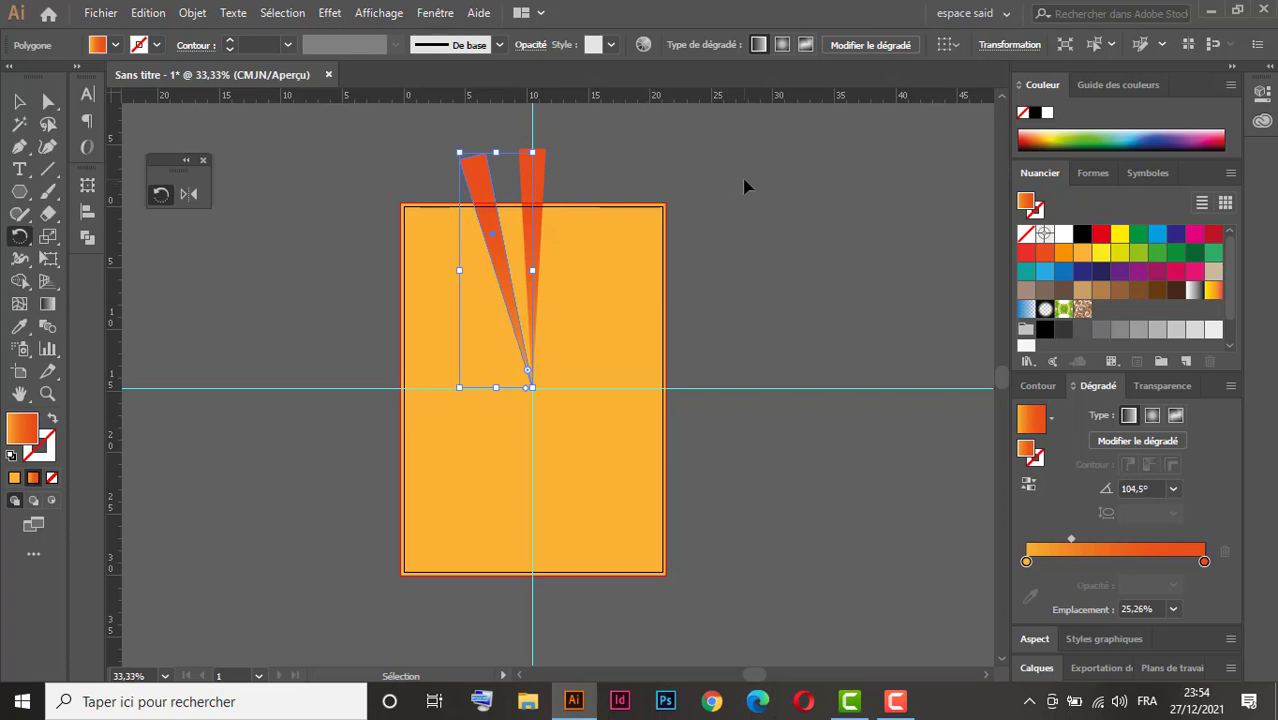
pyautogui.hotkey('ctrl', 'd')
pyautogui.hotkey('ctrl', 'd')
pyautogui.hotkey('ctrl', 'd')
pyautogui.hotkey('ctrl', 'd')
pyautogui.hotkey('ctrl', 'd')
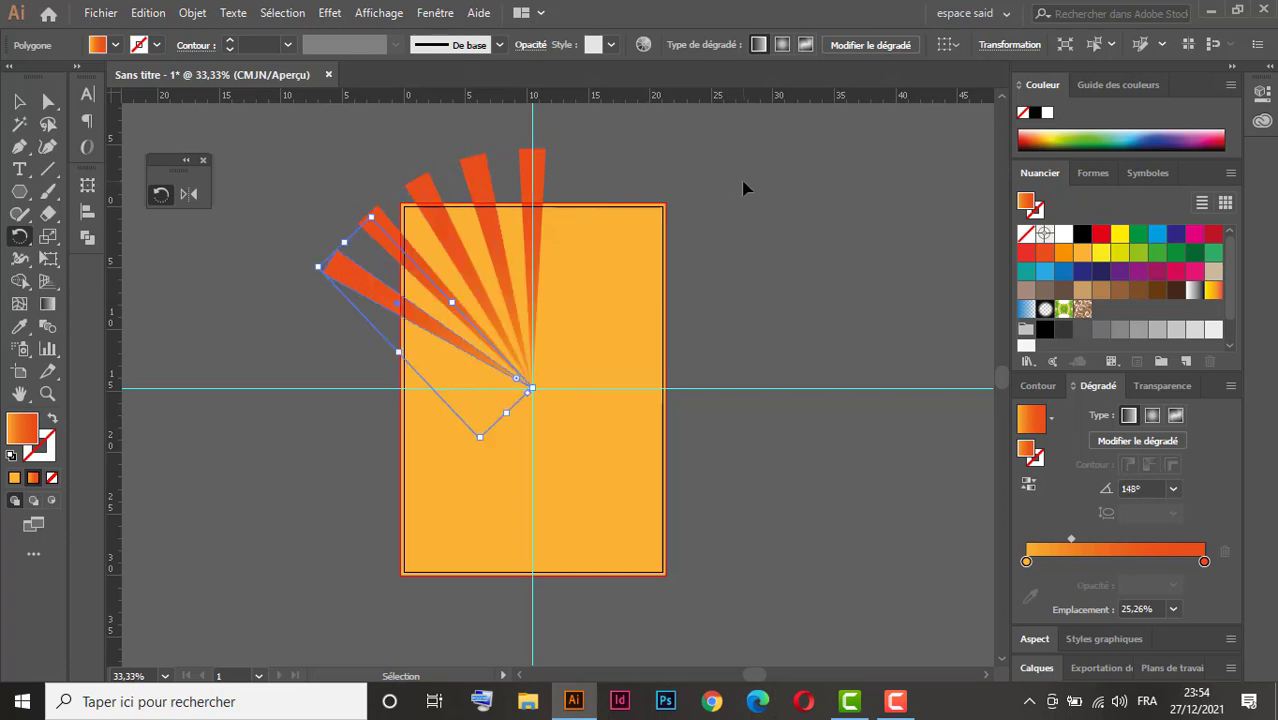
pyautogui.hotkey('ctrl', 'd')
pyautogui.hotkey('ctrl', 'd')
pyautogui.hotkey('ctrl', 'd')
pyautogui.hotkey('ctrl', 'd')
pyautogui.hotkey('ctrl', 'd')
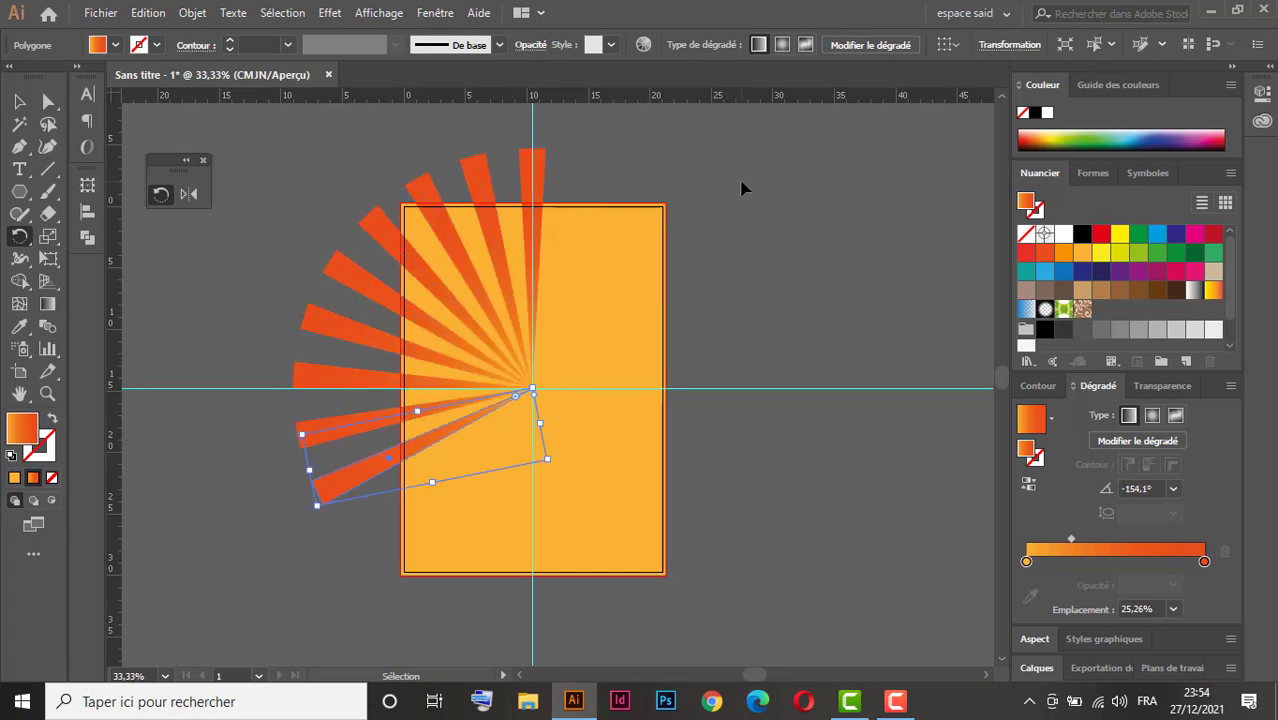
pyautogui.hotkey('ctrl', 'd')
pyautogui.hotkey('ctrl', 'd')
pyautogui.hotkey('ctrl', 'd')
pyautogui.hotkey('ctrl', 'd')
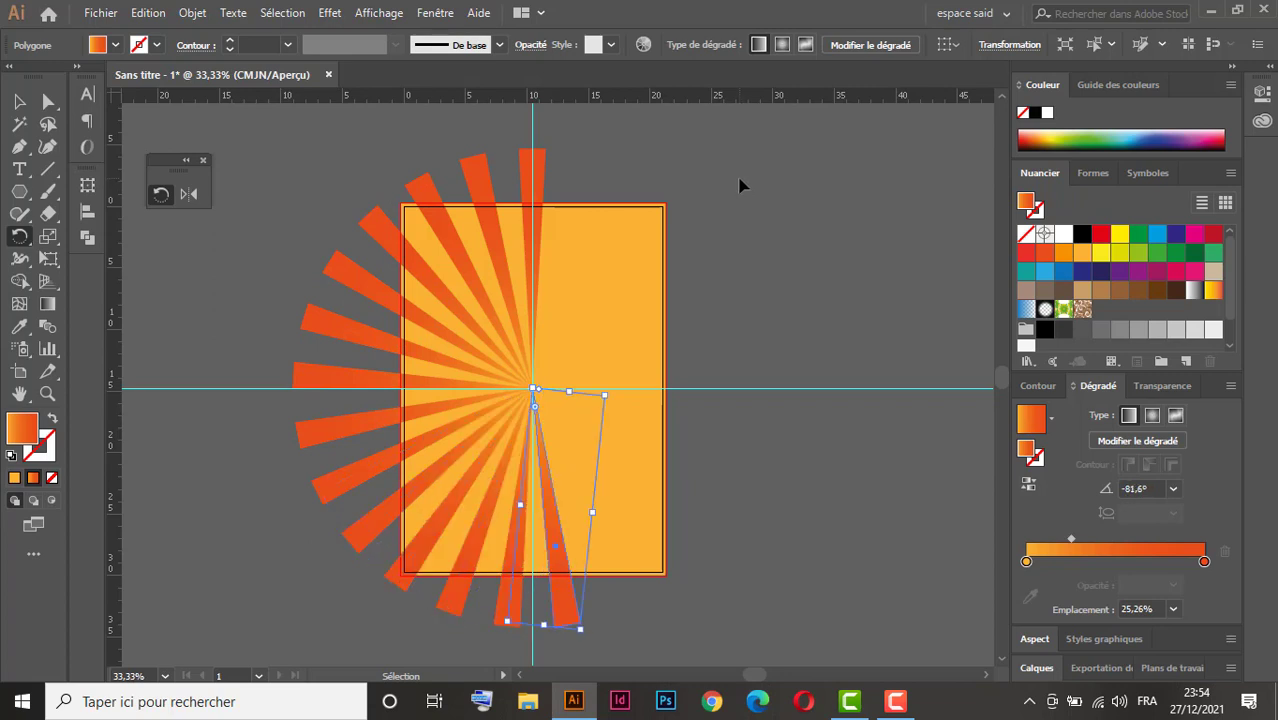
pyautogui.hotkey('ctrl', 'd')
pyautogui.hotkey('ctrl', 'd')
pyautogui.hotkey('ctrl', 'd')
pyautogui.hotkey('ctrl', 'd')
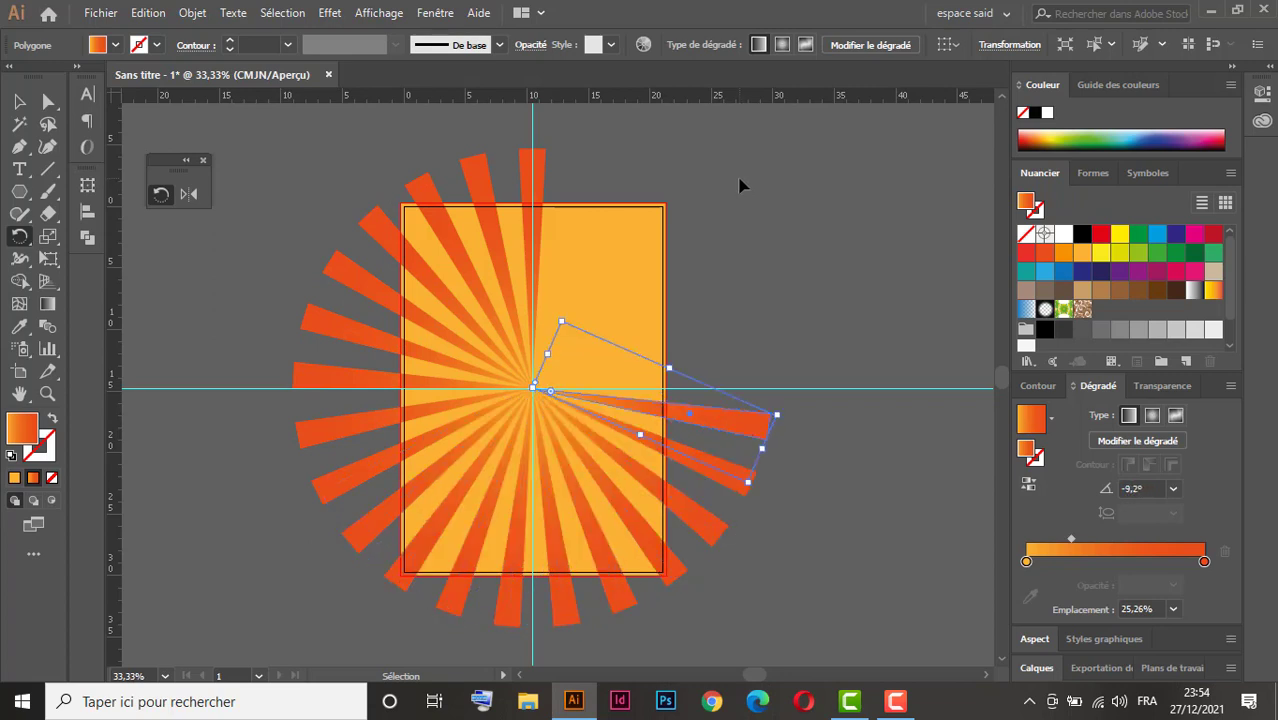
pyautogui.hotkey('ctrl', 'd')
pyautogui.hotkey('ctrl', 'd')
pyautogui.hotkey('ctrl', 'd')
pyautogui.hotkey('ctrl', 'd')
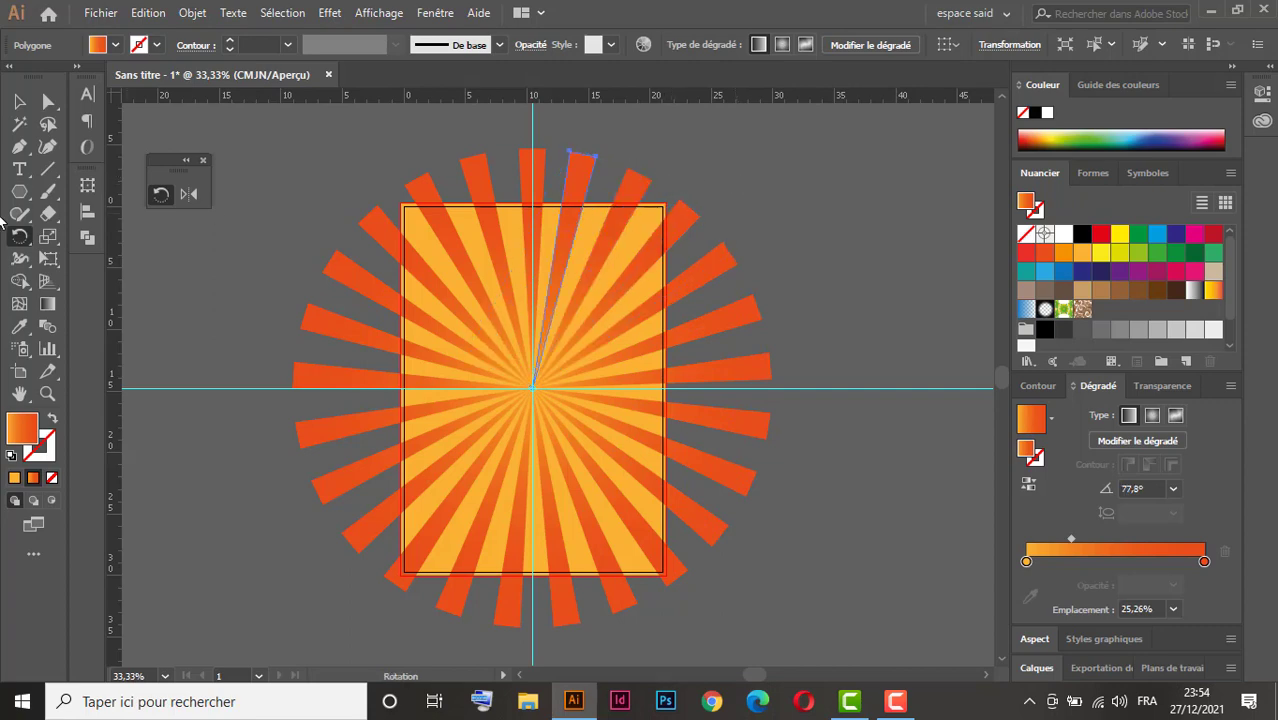
pyautogui.click(19, 101)
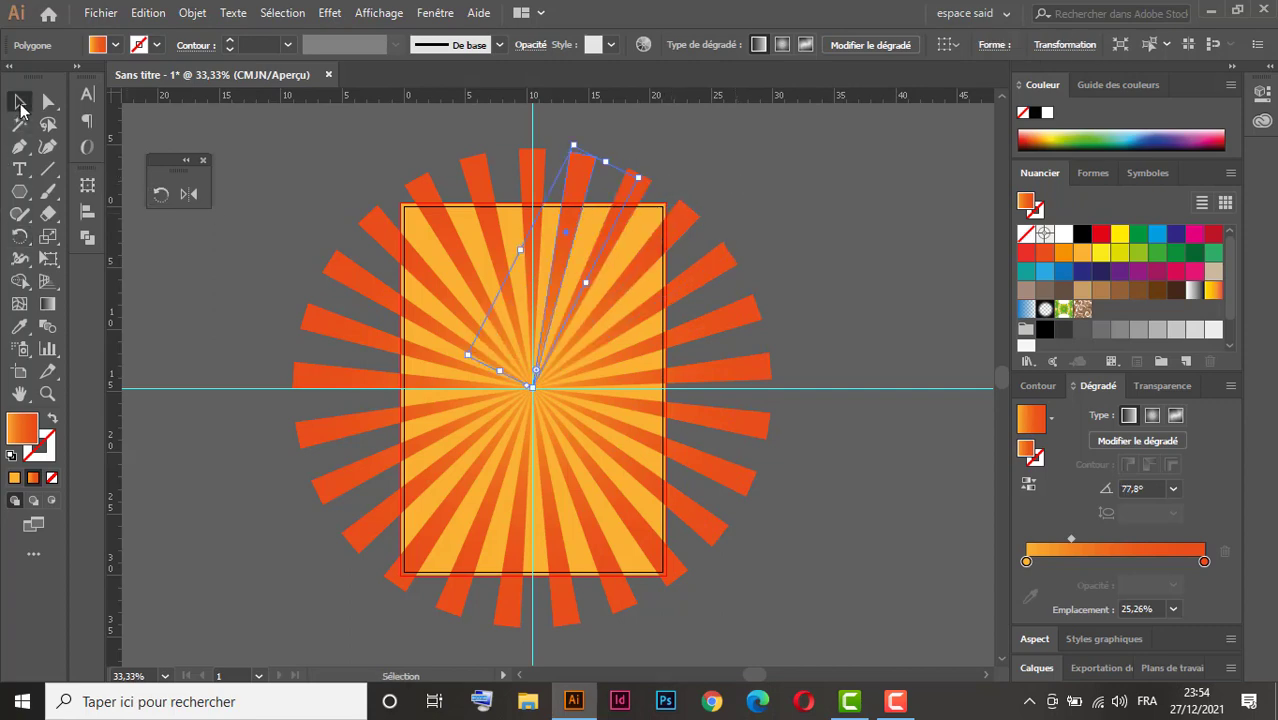
pyautogui.click(740, 170)
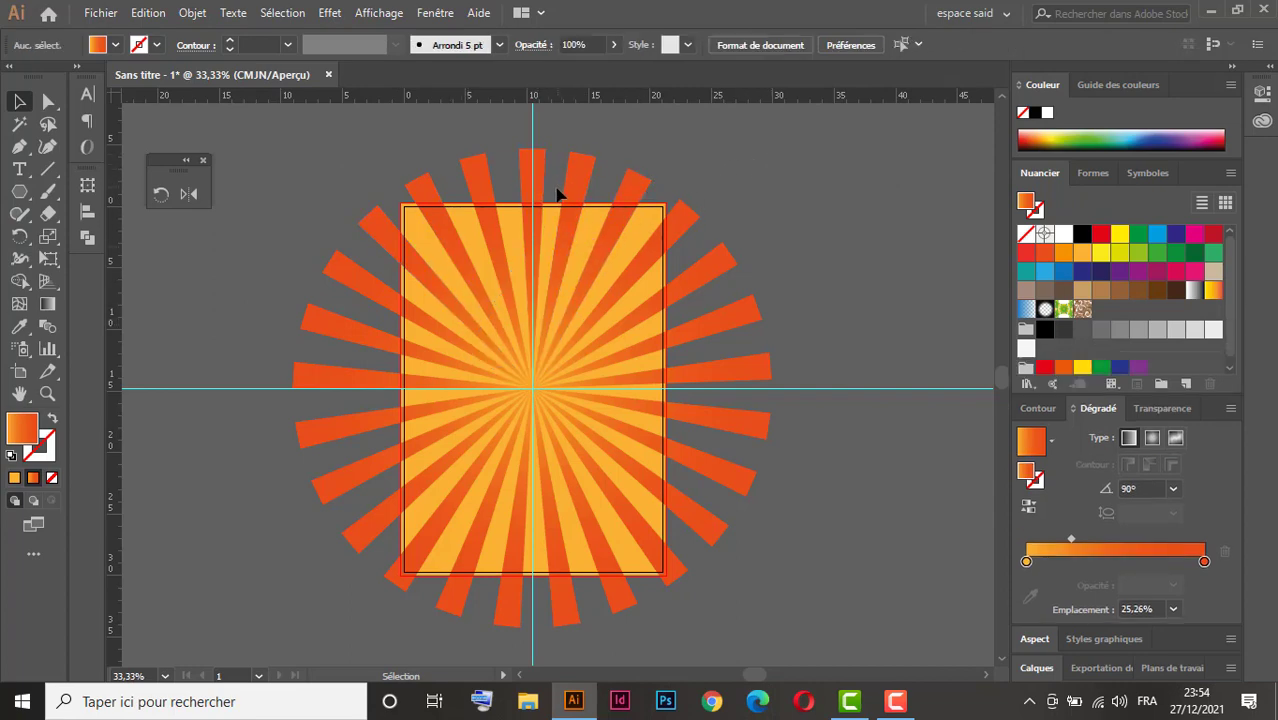
# Undo all the rotated copies so only the original vertical triangle is left.
pyautogui.press('ctrl')
pyautogui.hotkey('ctrl', 'z')
pyautogui.hotkey('ctrl', 'z')
pyautogui.hotkey('ctrl', 'z')
pyautogui.hotkey('ctrl', 'z')
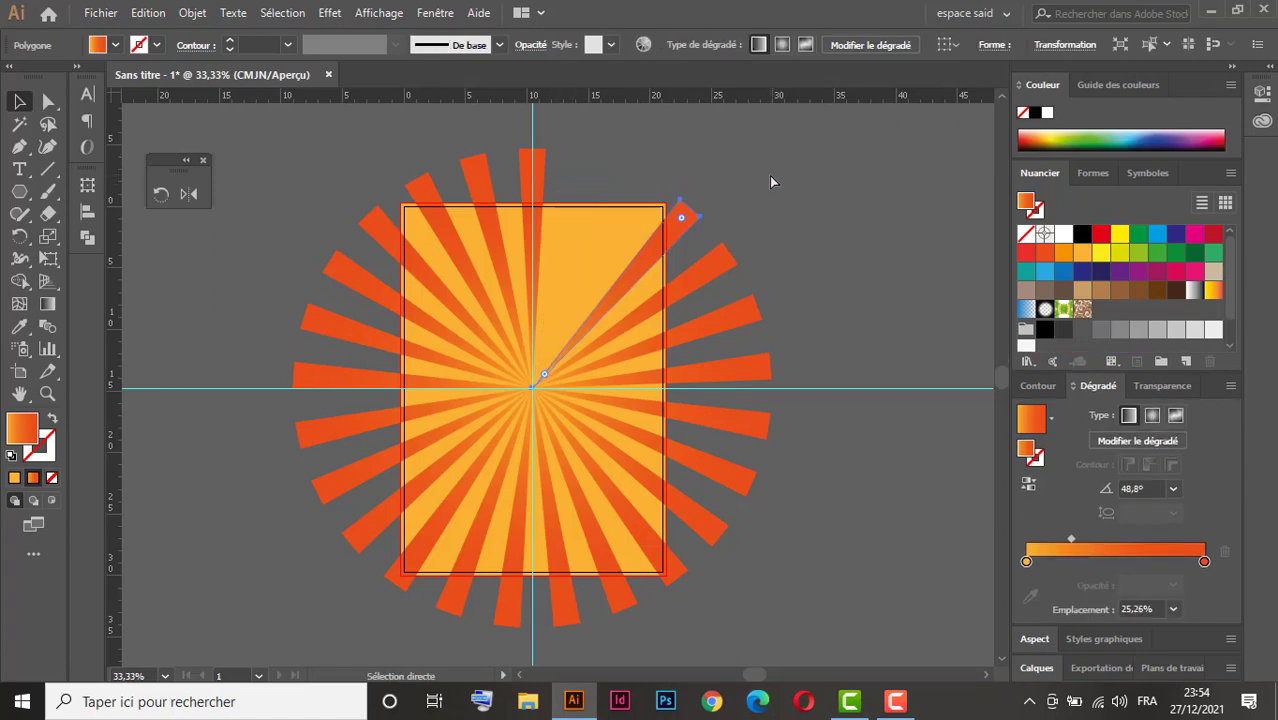
pyautogui.hotkey('ctrl', 'z')
pyautogui.hotkey('ctrl', 'z')
pyautogui.hotkey('ctrl', 'z')
pyautogui.hotkey('ctrl', 'z')
pyautogui.hotkey('ctrl', 'z')
pyautogui.hotkey('ctrl', 'z')
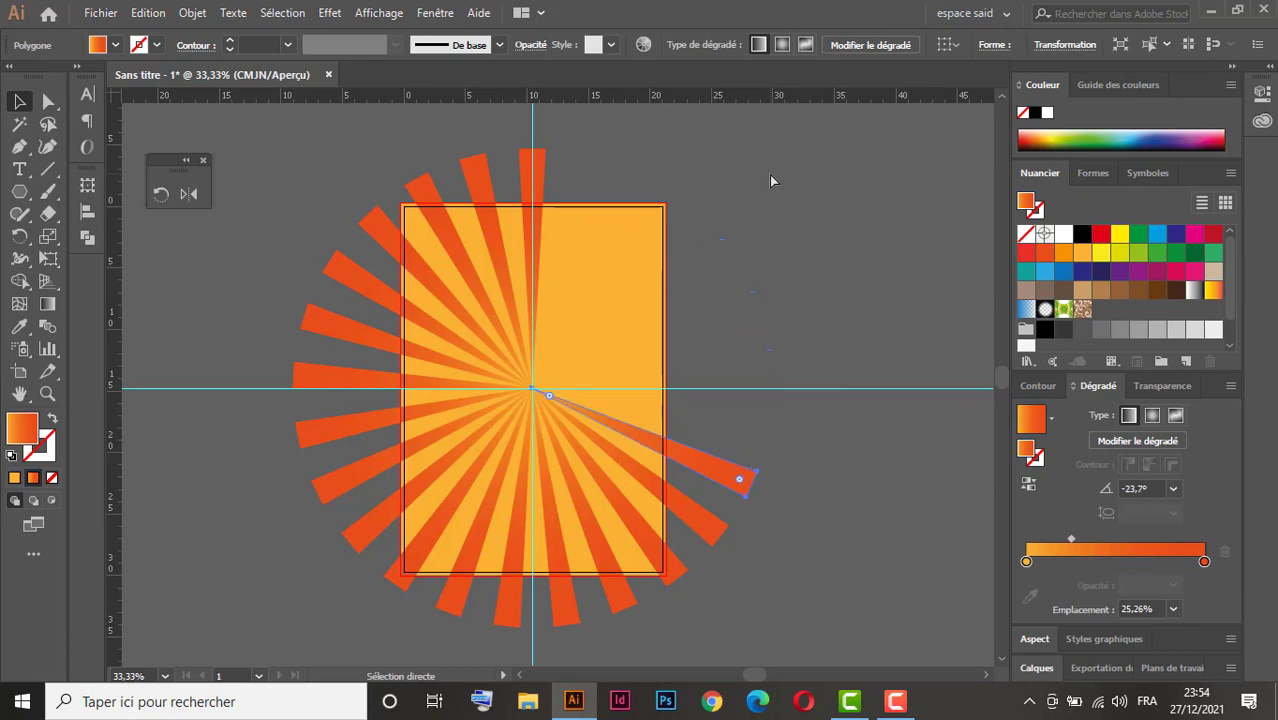
pyautogui.hotkey('ctrl', 'z')
pyautogui.hotkey('ctrl', 'z')
pyautogui.hotkey('ctrl', 'z')
pyautogui.hotkey('ctrl', 'z')
pyautogui.hotkey('ctrl', 'z')
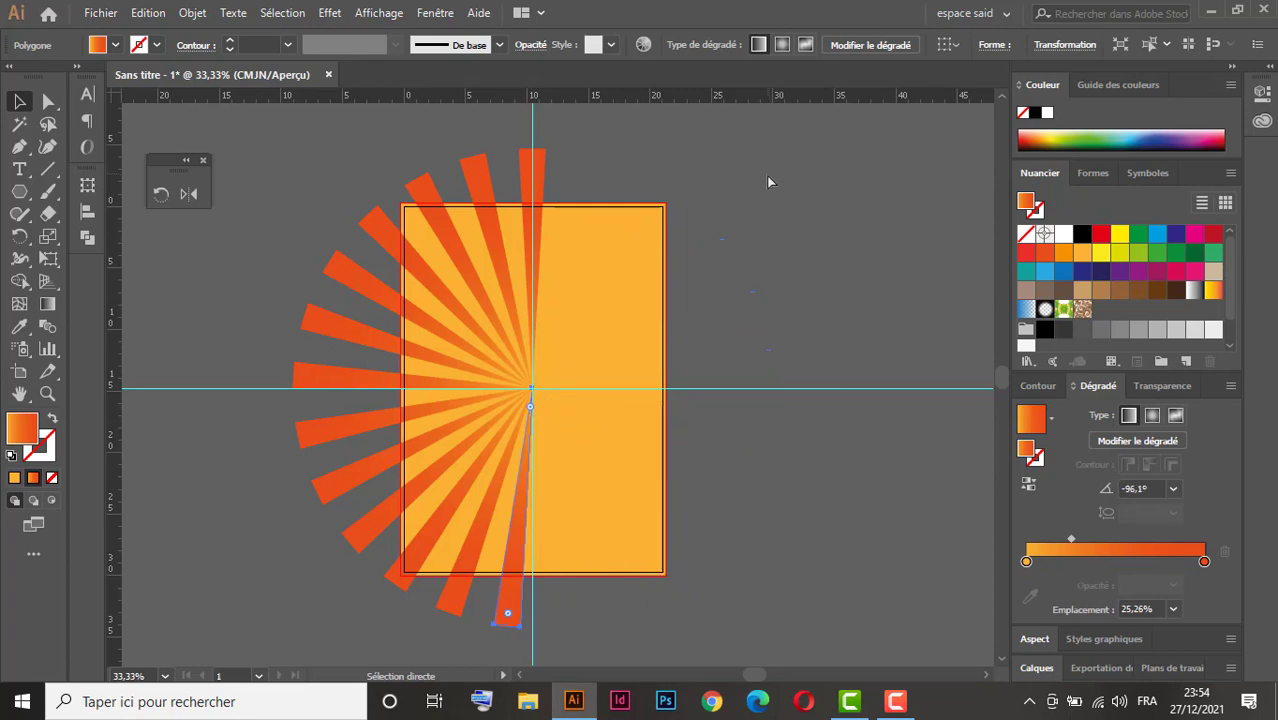
pyautogui.hotkey('ctrl', 'z')
pyautogui.hotkey('ctrl', 'z')
pyautogui.hotkey('ctrl', 'z')
pyautogui.hotkey('ctrl', 'z')
pyautogui.hotkey('ctrl', 'z')
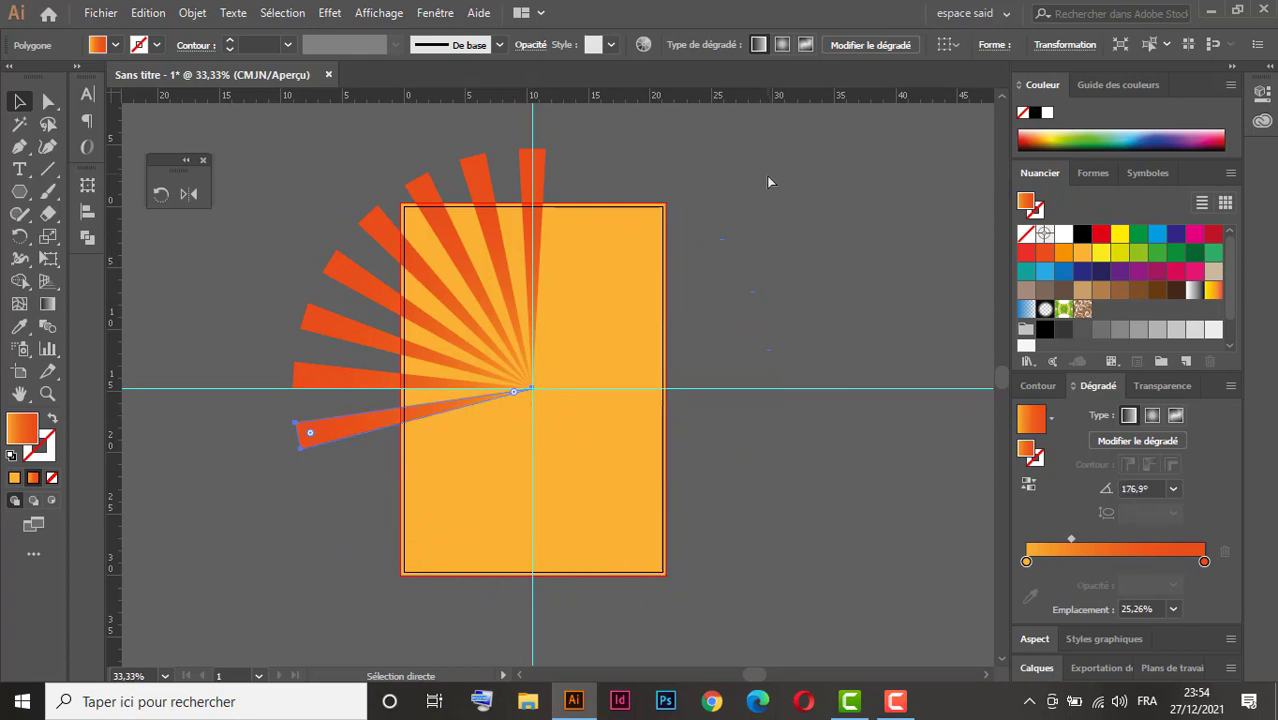
pyautogui.hotkey('ctrl', 'z')
pyautogui.hotkey('ctrl', 'z')
pyautogui.hotkey('ctrl', 'z')
pyautogui.hotkey('ctrl', 'z')
pyautogui.hotkey('ctrl', 'z')
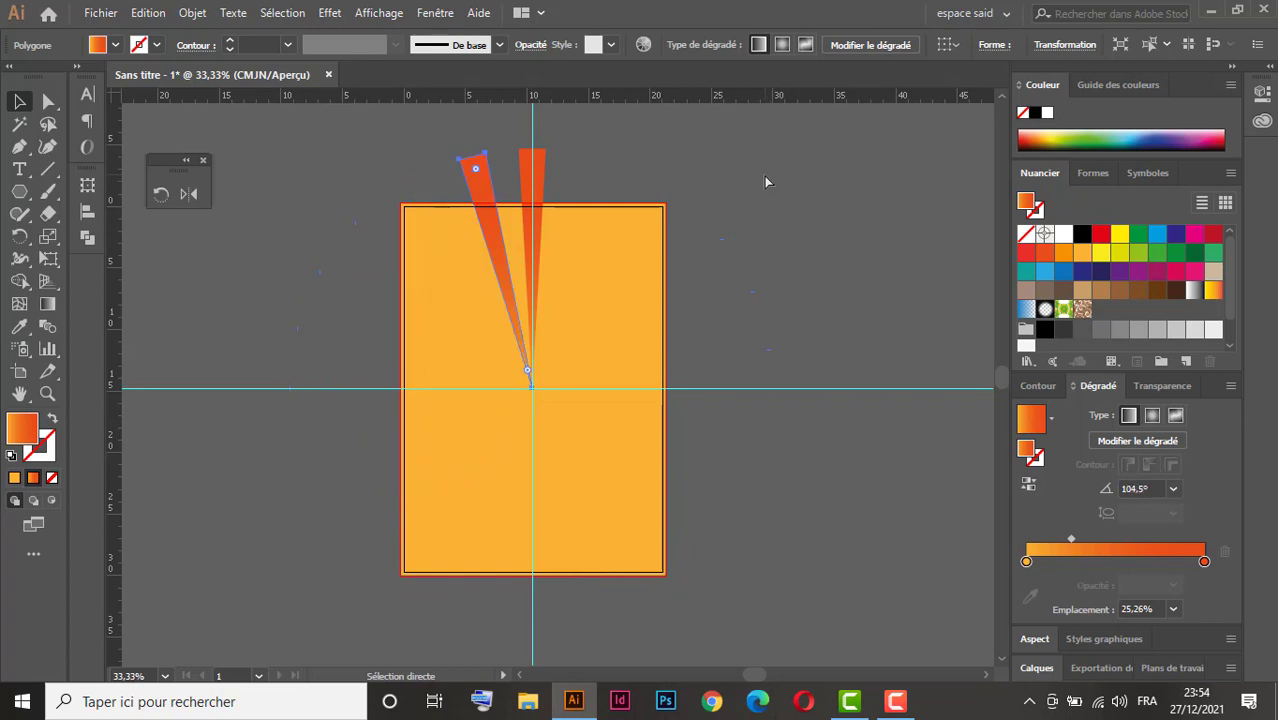
pyautogui.press('v')
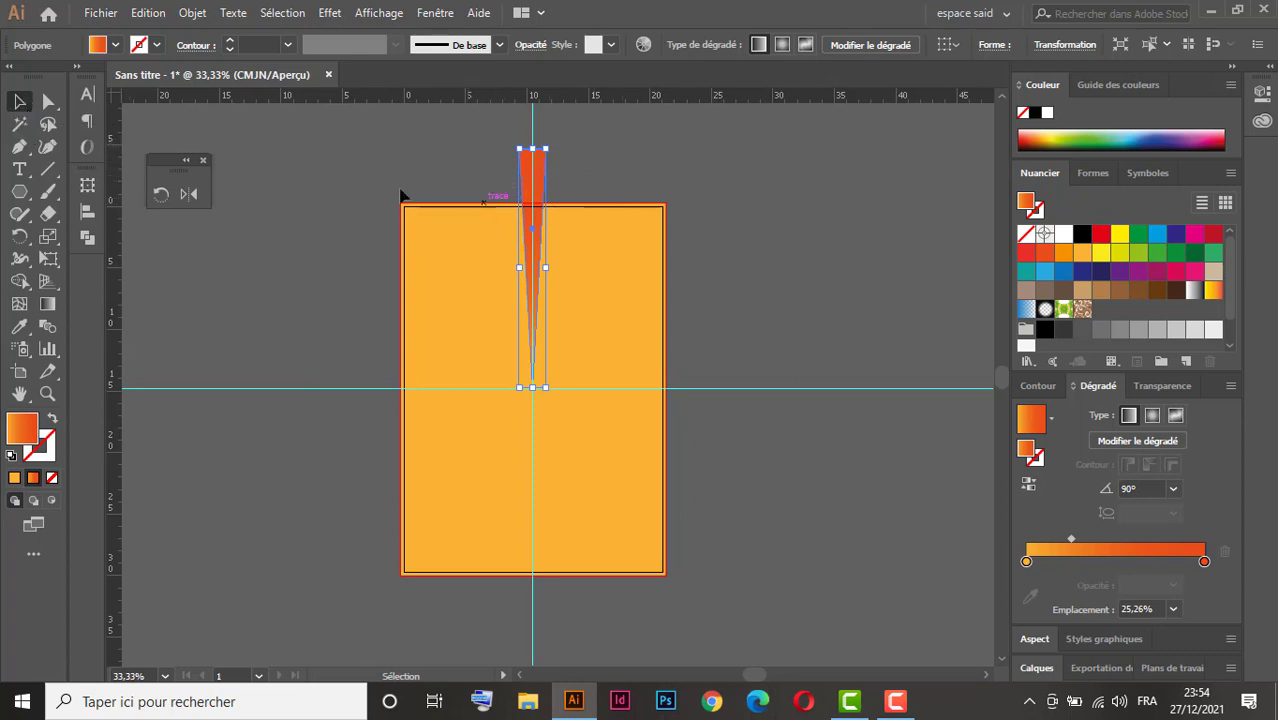
# Rotate a copy of the triangle by 10° around its tip at the crossing of the guides, with the preview on.
pyautogui.click(165, 196)
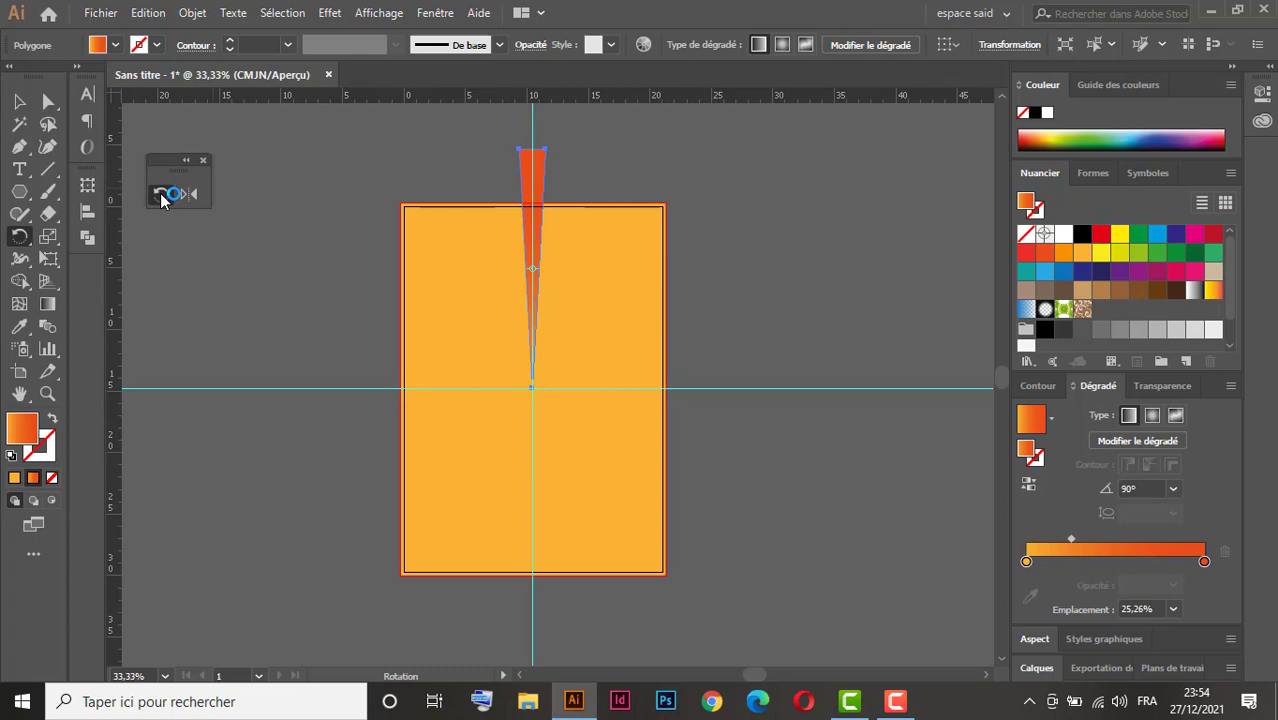
pyautogui.keyDown('alt'); pyautogui.click(532, 388); pyautogui.keyUp('alt')
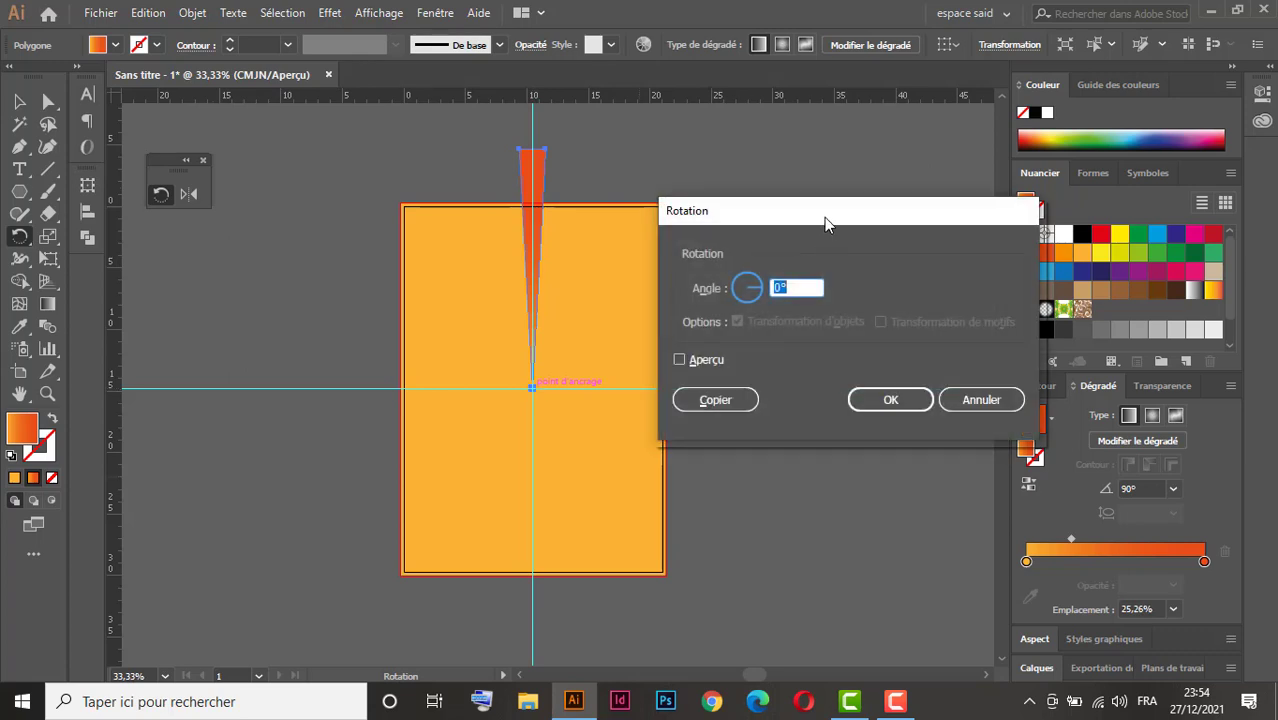
pyautogui.moveTo(824, 217); pyautogui.dragTo(777, 174)
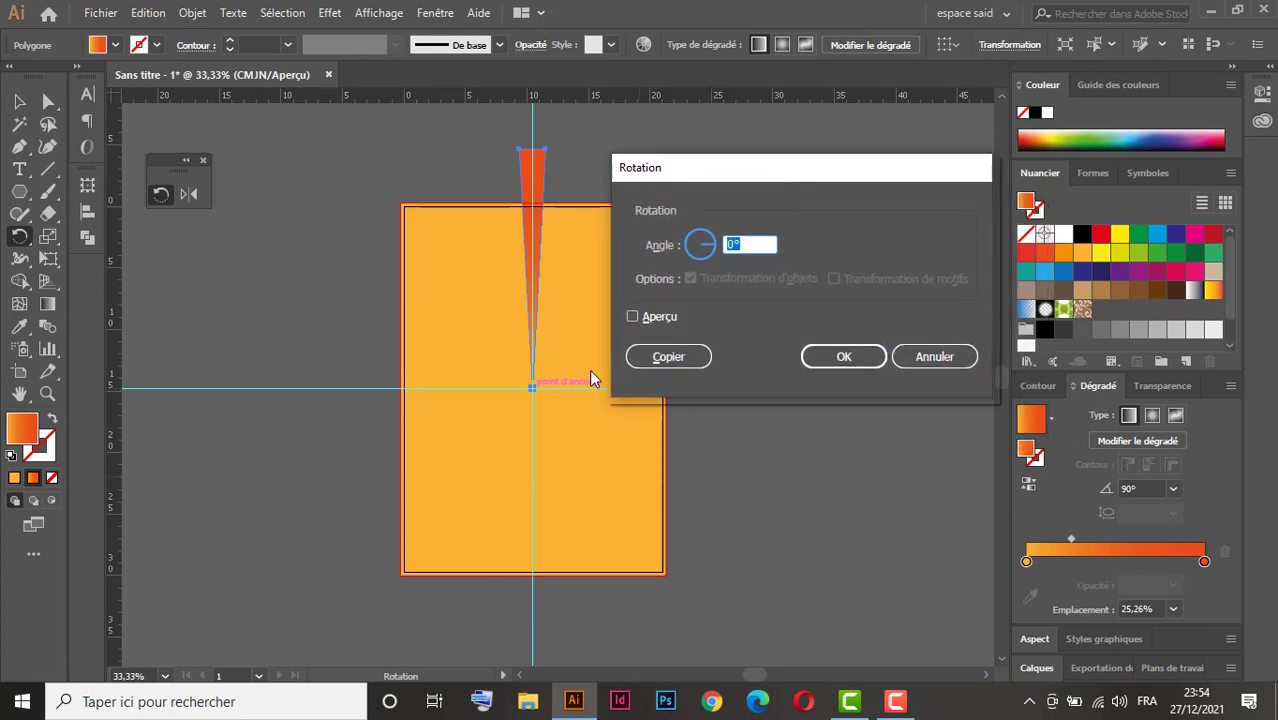
pyautogui.click(642, 315)
pyautogui.click(753, 244)
pyautogui.press('Up')
pyautogui.press('Up')
pyautogui.press('Up')
pyautogui.press('Up')
pyautogui.press('Up')
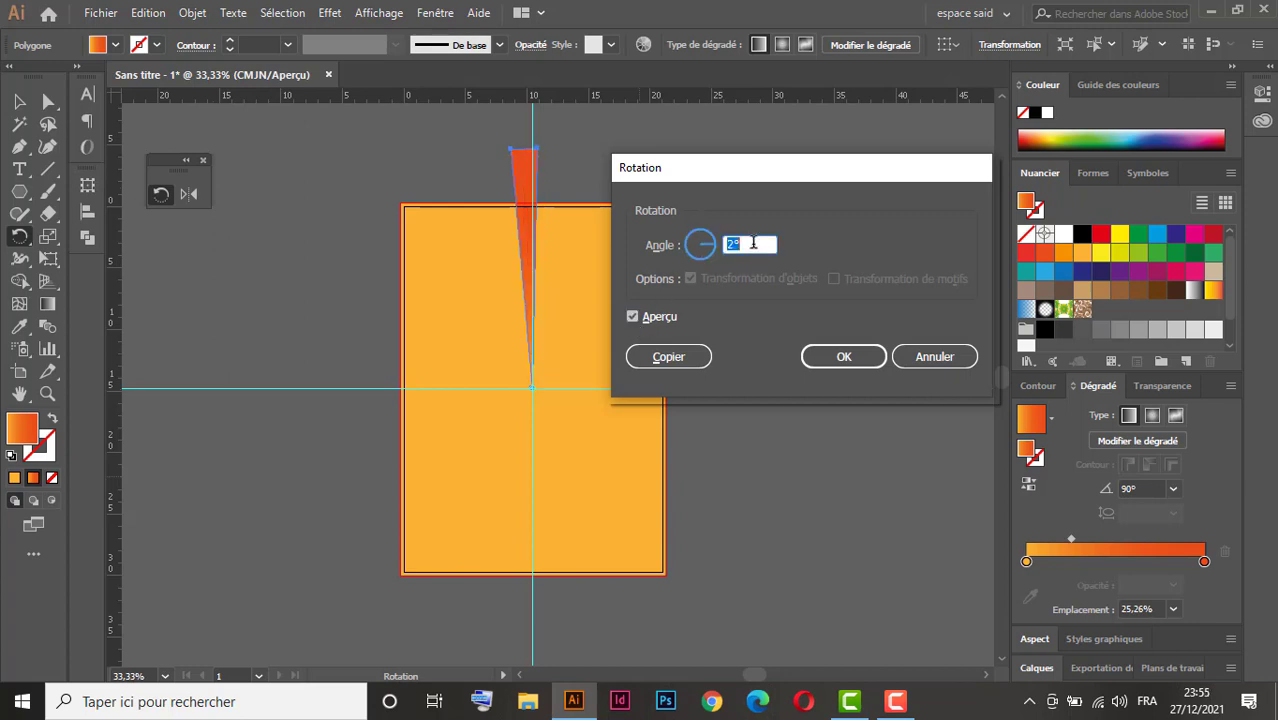
pyautogui.press('Up')
pyautogui.press('Up')
pyautogui.press('Up')
pyautogui.press('Up')
pyautogui.press('Up')
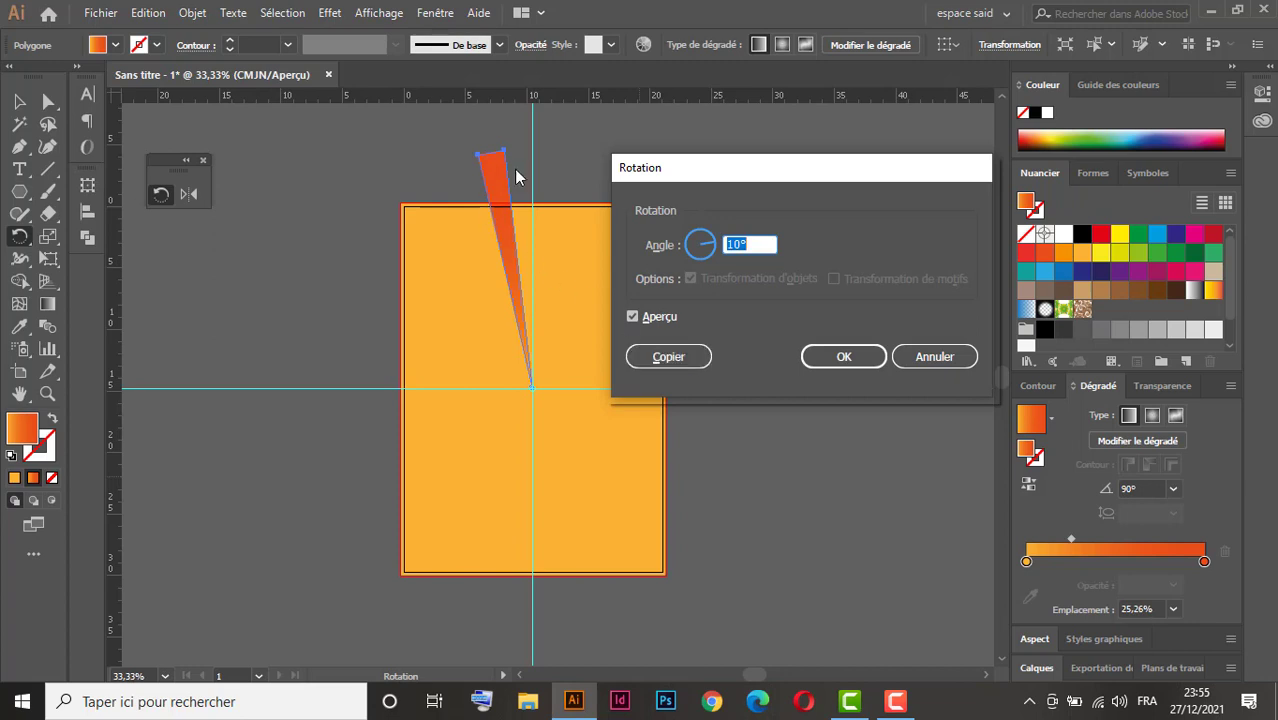
pyautogui.click(668, 358)
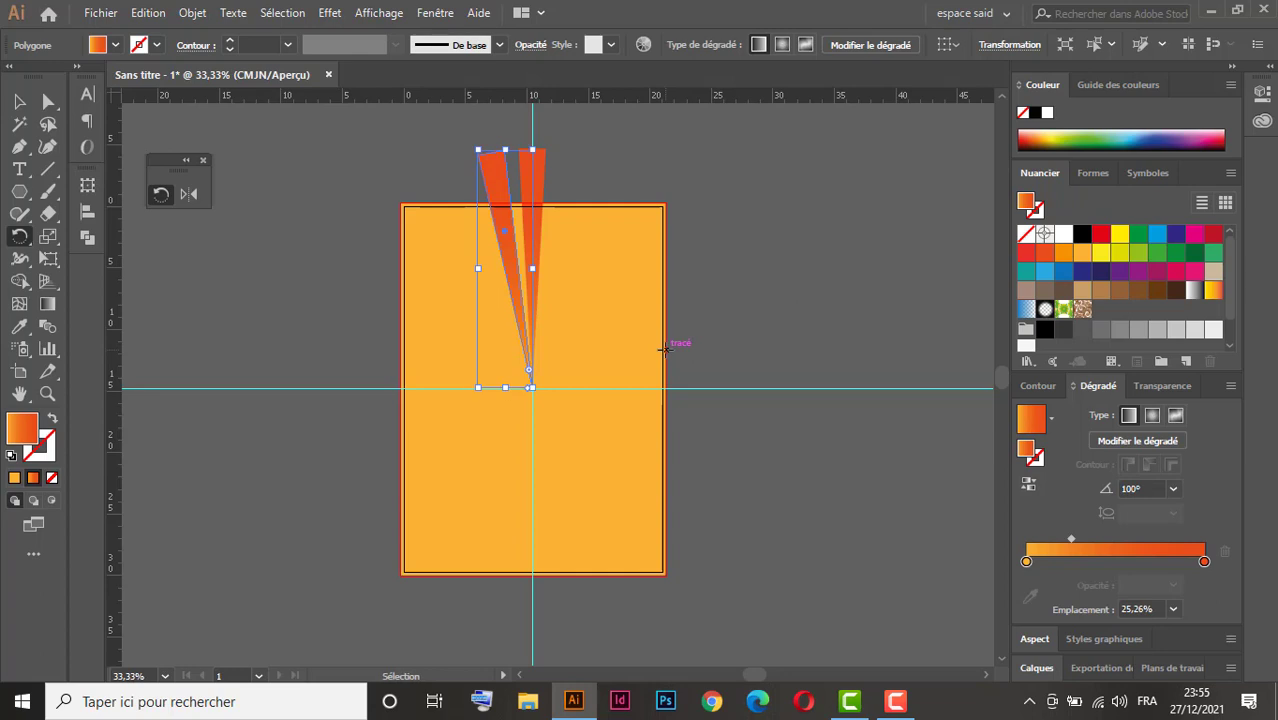
# Repeat the 10° rotated copy around the page centre until the rays form a full ring.
pyautogui.hotkey('ctrl', 'd')
pyautogui.hotkey('ctrl', 'd')
pyautogui.hotkey('ctrl', 'd')
pyautogui.hotkey('ctrl', 'd')
pyautogui.hotkey('ctrl', 'd')
pyautogui.hotkey('ctrl', 'd')
pyautogui.hotkey('ctrl', 'd')
pyautogui.hotkey('ctrl', 'd')
pyautogui.hotkey('ctrl', 'd')
pyautogui.hotkey('ctrl', 'd')
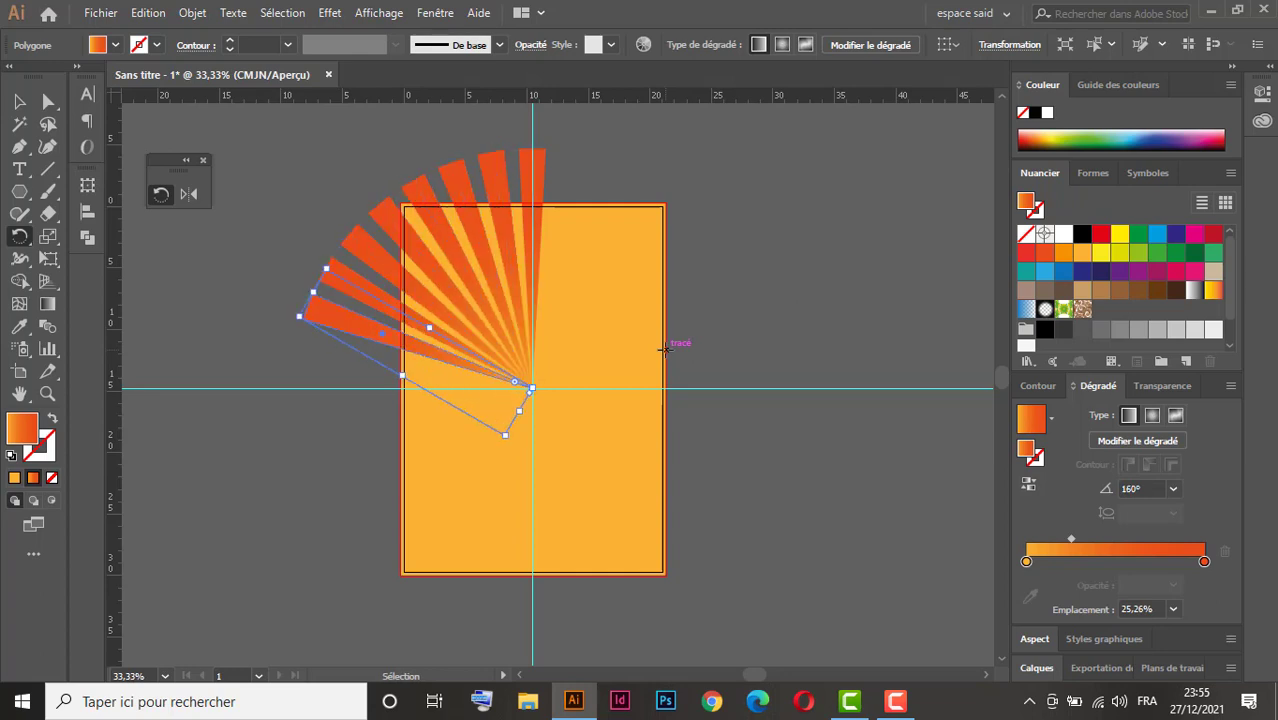
pyautogui.hotkey('ctrl', 'd')
pyautogui.hotkey('ctrl', 'd')
pyautogui.hotkey('ctrl', 'd')
pyautogui.hotkey('ctrl', 'd')
pyautogui.hotkey('ctrl', 'd')
pyautogui.hotkey('ctrl', 'd')
pyautogui.hotkey('ctrl', 'd')
pyautogui.hotkey('ctrl', 'd')
pyautogui.hotkey('ctrl', 'd')
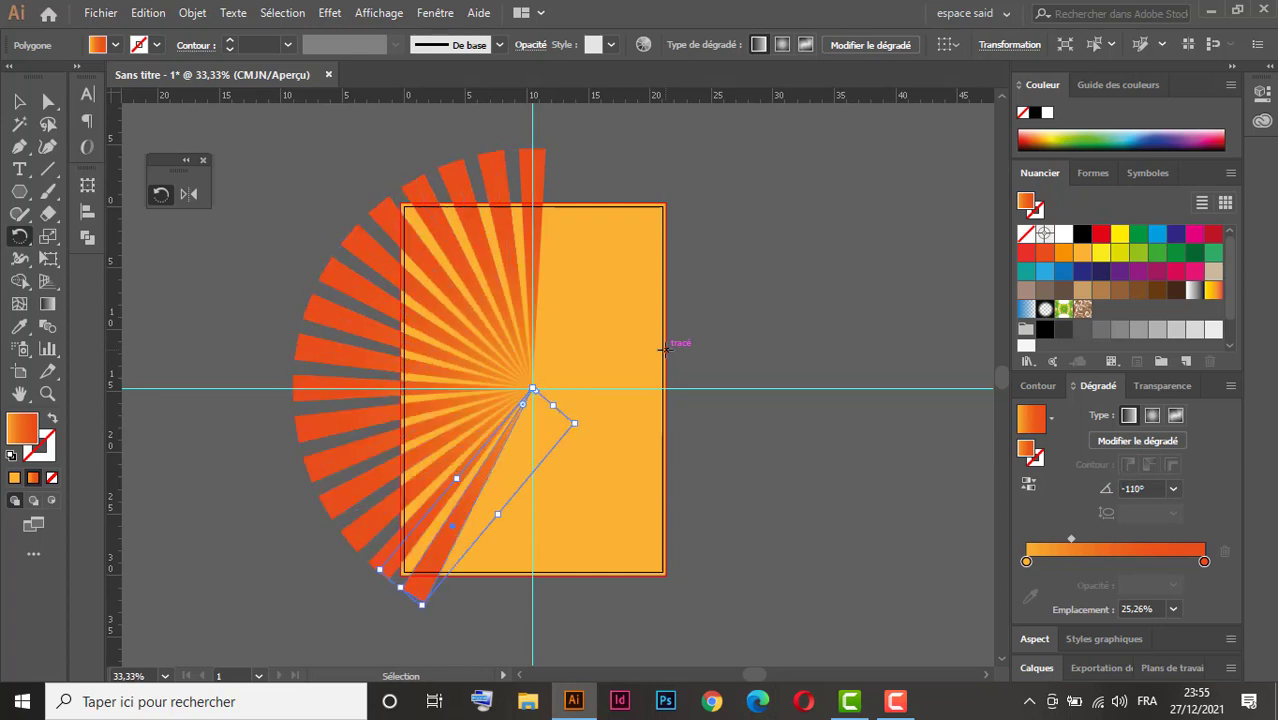
pyautogui.hotkey('ctrl', 'd')
pyautogui.hotkey('ctrl', 'd')
pyautogui.hotkey('ctrl', 'd')
pyautogui.hotkey('ctrl', 'd')
pyautogui.hotkey('ctrl', 'd')
pyautogui.hotkey('ctrl', 'd')
pyautogui.hotkey('ctrl', 'd')
pyautogui.hotkey('ctrl', 'd')
pyautogui.hotkey('ctrl', 'd')
pyautogui.hotkey('ctrl', 'd')
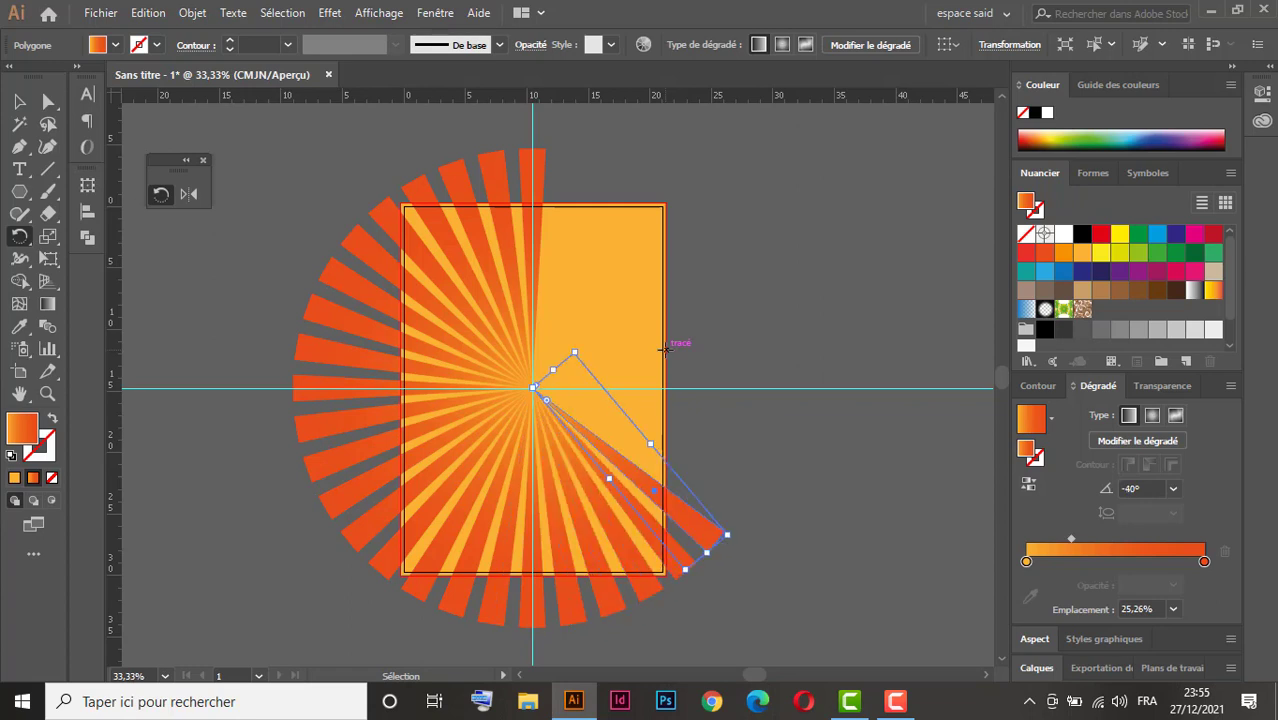
pyautogui.hotkey('ctrl', 'd')
pyautogui.hotkey('ctrl', 'd')
pyautogui.hotkey('ctrl', 'd')
pyautogui.hotkey('ctrl', 'd')
pyautogui.hotkey('ctrl', 'd')
pyautogui.hotkey('ctrl', 'd')
pyautogui.hotkey('ctrl', 'd')
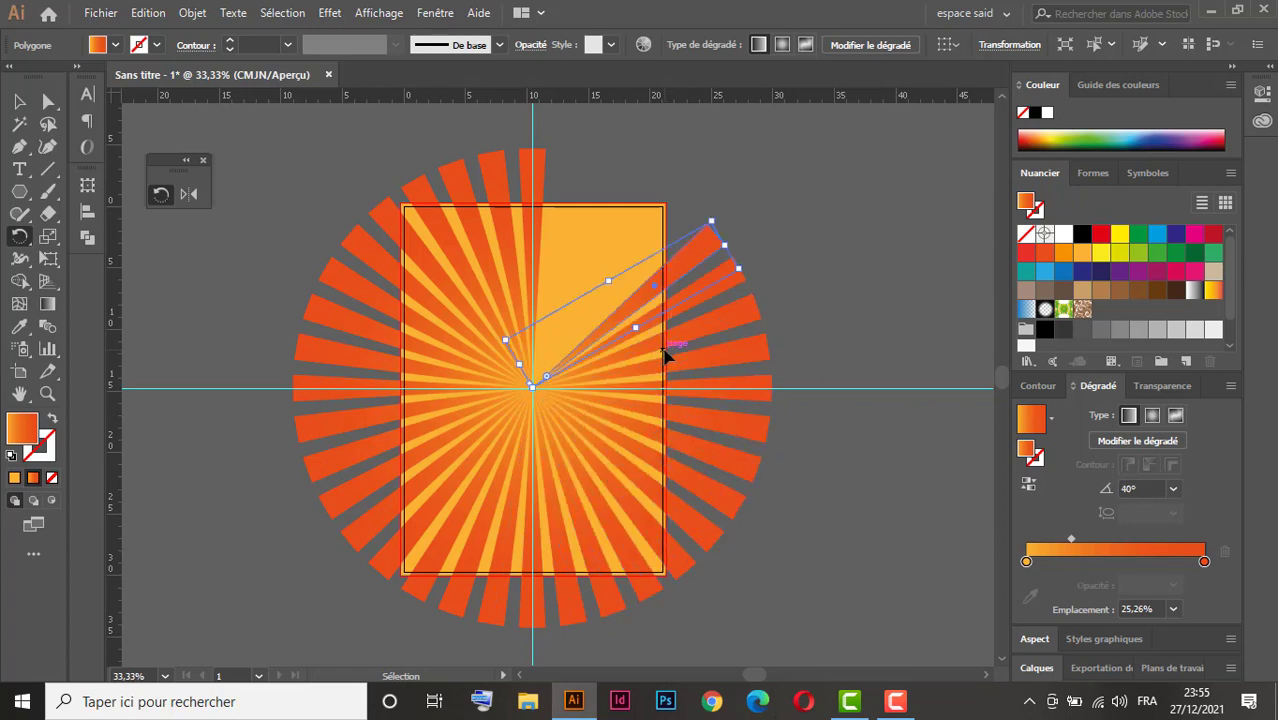
pyautogui.hotkey('ctrl', 'd')
pyautogui.hotkey('ctrl', 'd')
pyautogui.hotkey('ctrl', 'd')
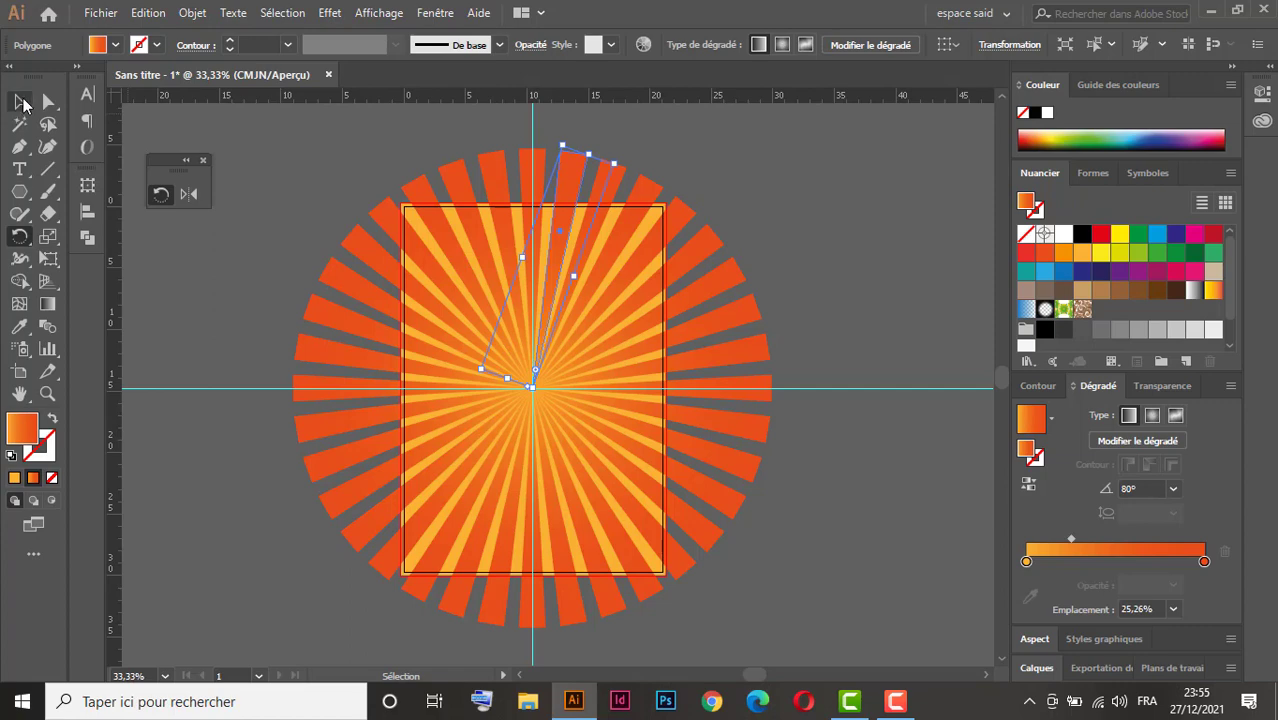
# Undo all the 10° rotated copies back to the single vertical triangle.
pyautogui.click(21, 102)
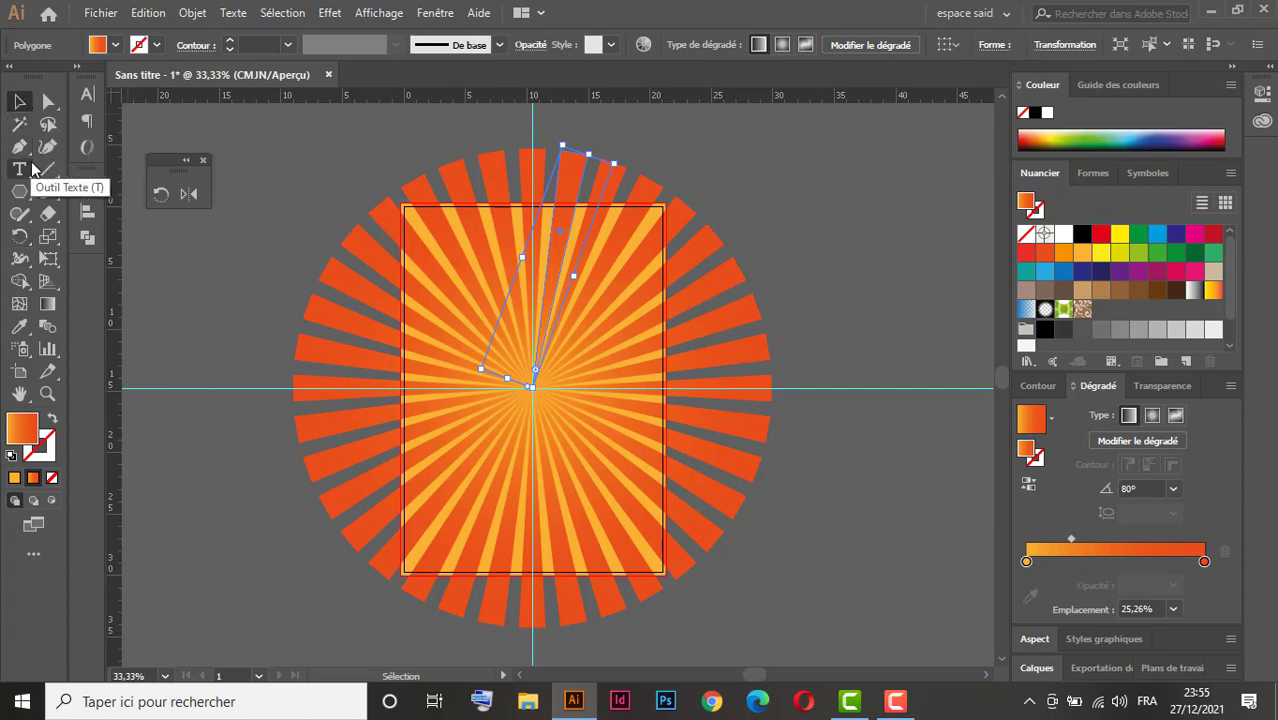
pyautogui.hotkey('ctrl', 'd')
pyautogui.hotkey('ctrl', 'z')
pyautogui.hotkey('ctrl', 'z')
pyautogui.hotkey('ctrl', 'z')
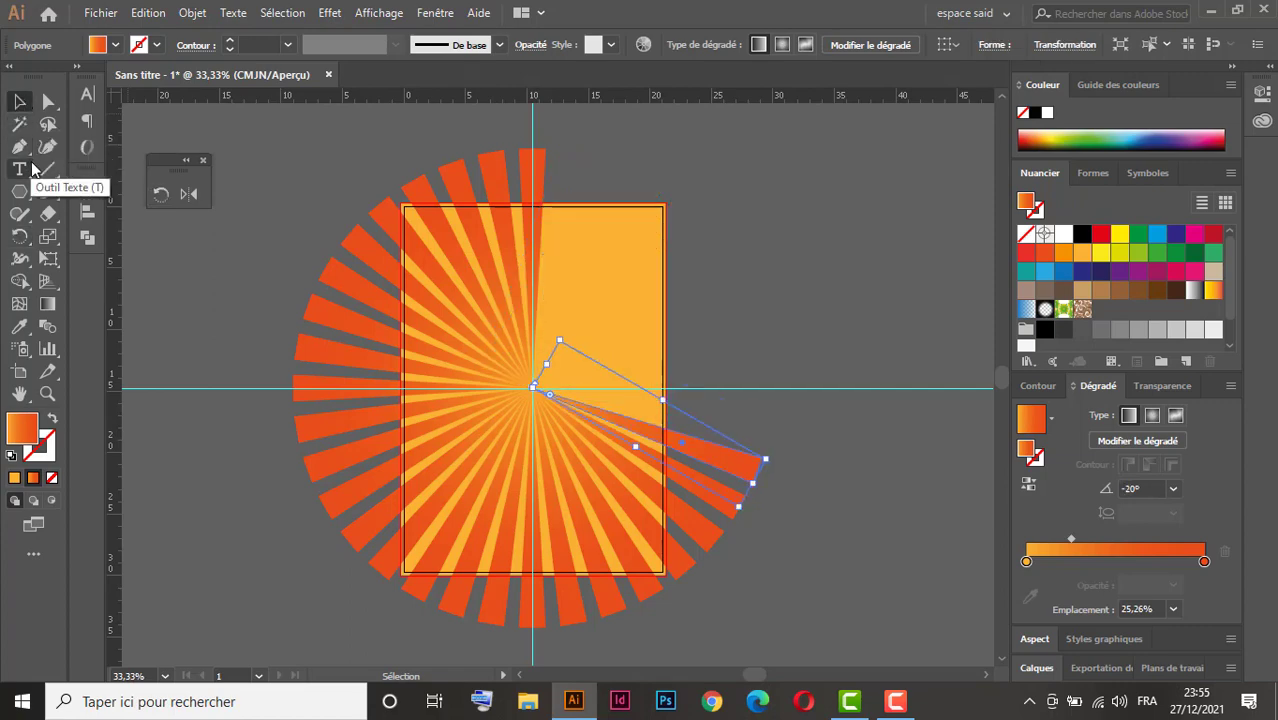
pyautogui.hotkey('ctrl', 'z')
pyautogui.hotkey('ctrl', 'z')
pyautogui.hotkey('ctrl', 'z')
pyautogui.hotkey('ctrl', 'z')
pyautogui.hotkey('ctrl', 'z')
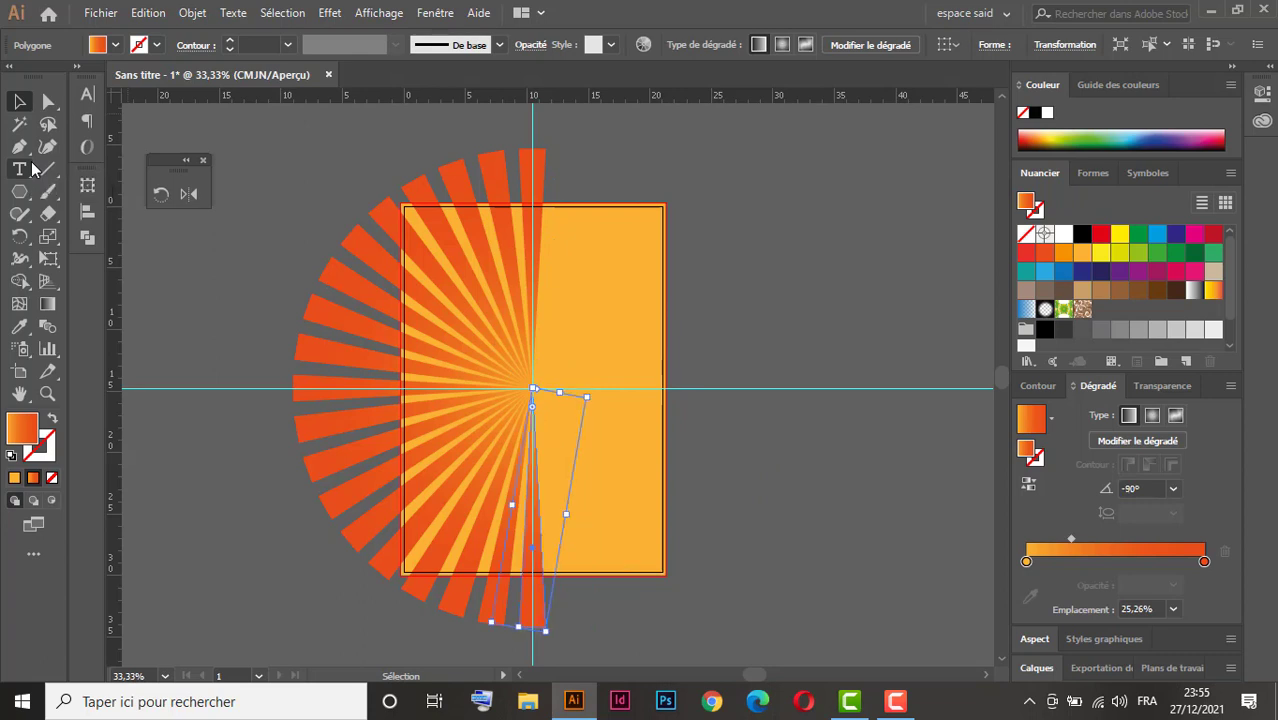
pyautogui.hotkey('ctrl', 'z')
pyautogui.hotkey('ctrl', 'z')
pyautogui.hotkey('ctrl', 'z')
pyautogui.hotkey('ctrl', 'z')
pyautogui.hotkey('ctrl', 'z')
pyautogui.hotkey('ctrl', 'z')
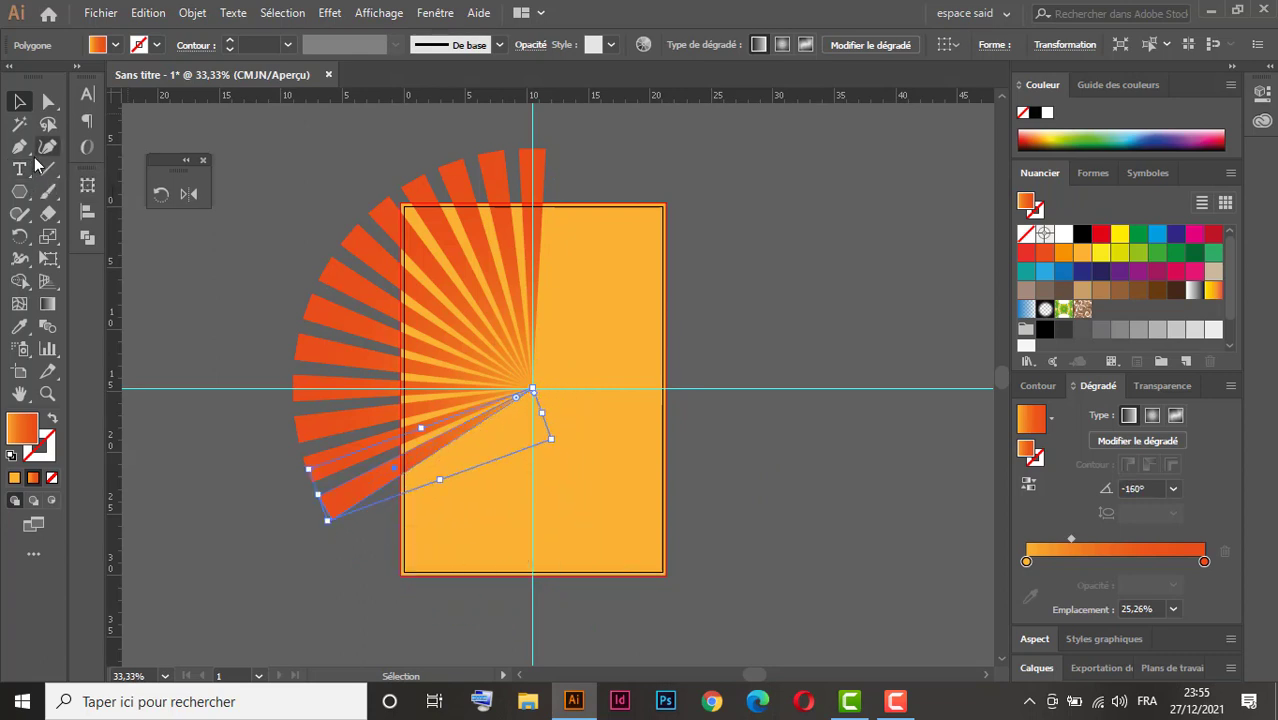
pyautogui.hotkey('ctrl', 'z')
pyautogui.hotkey('ctrl', 'z')
pyautogui.hotkey('ctrl', 'z')
pyautogui.hotkey('ctrl', 'z')
pyautogui.hotkey('ctrl', 'z')
pyautogui.hotkey('ctrl', 'z')
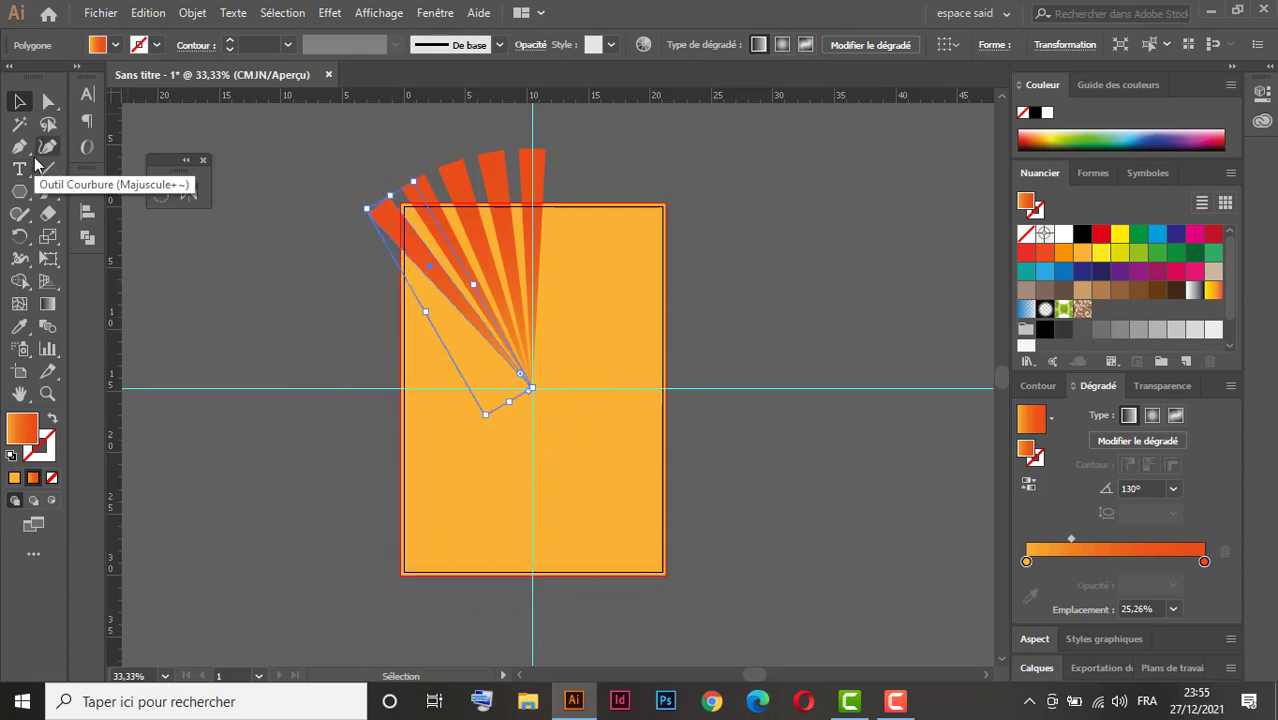
pyautogui.hotkey('ctrl', 'z')
pyautogui.hotkey('ctrl', 'z')
pyautogui.hotkey('ctrl', 'z')
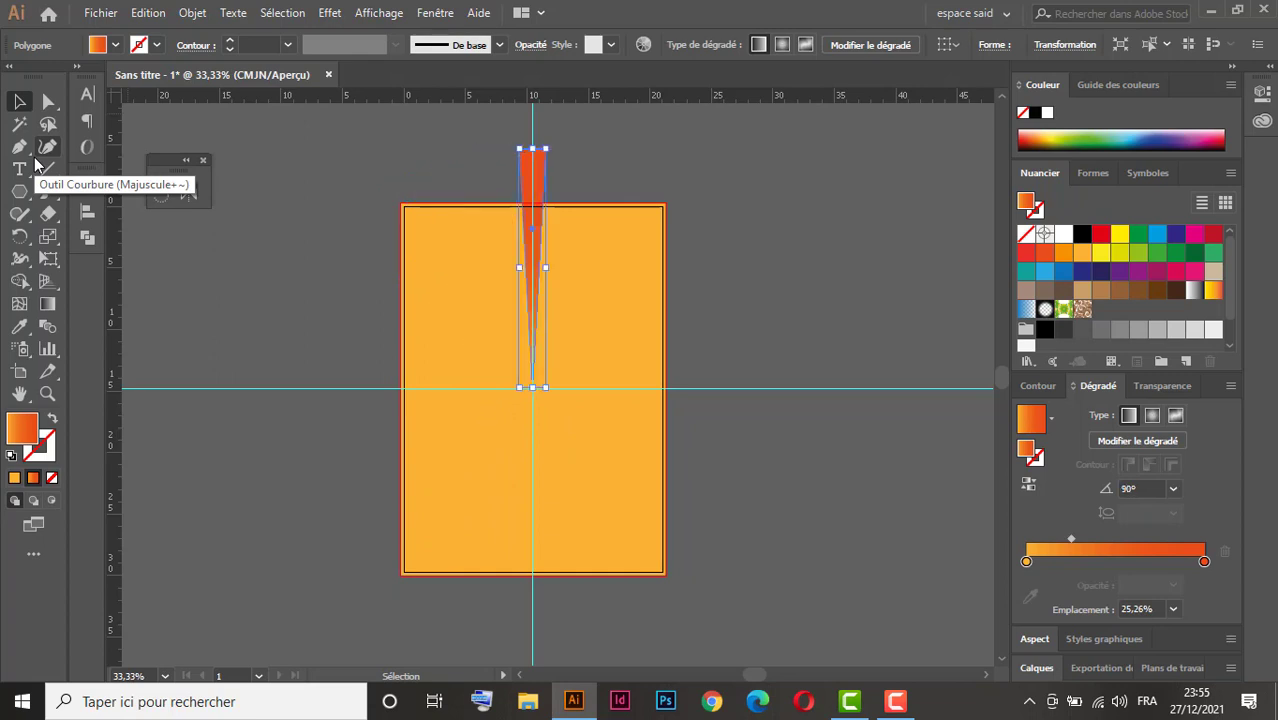
# Start a Transform effect on the triangle with the bottom-centre reference point, the preview on and 1 copy.
pyautogui.click(20, 101)
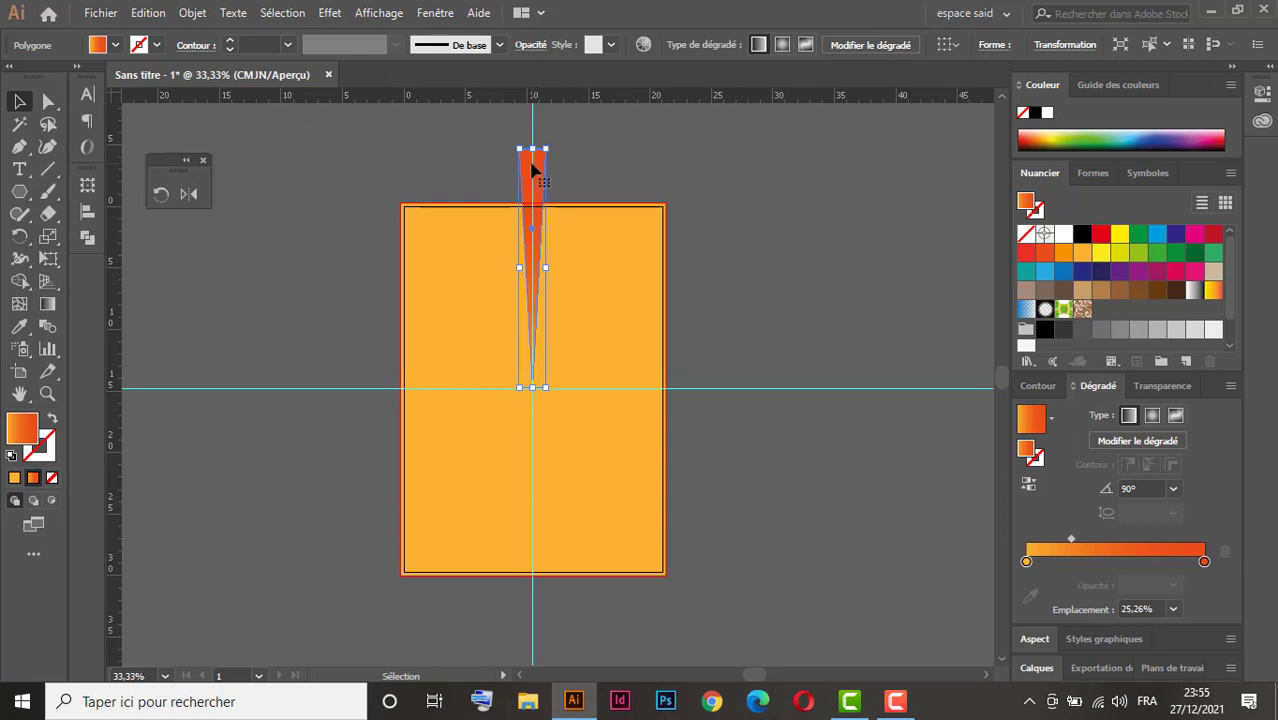
pyautogui.click(331, 13)
pyautogui.moveTo(424, 151)
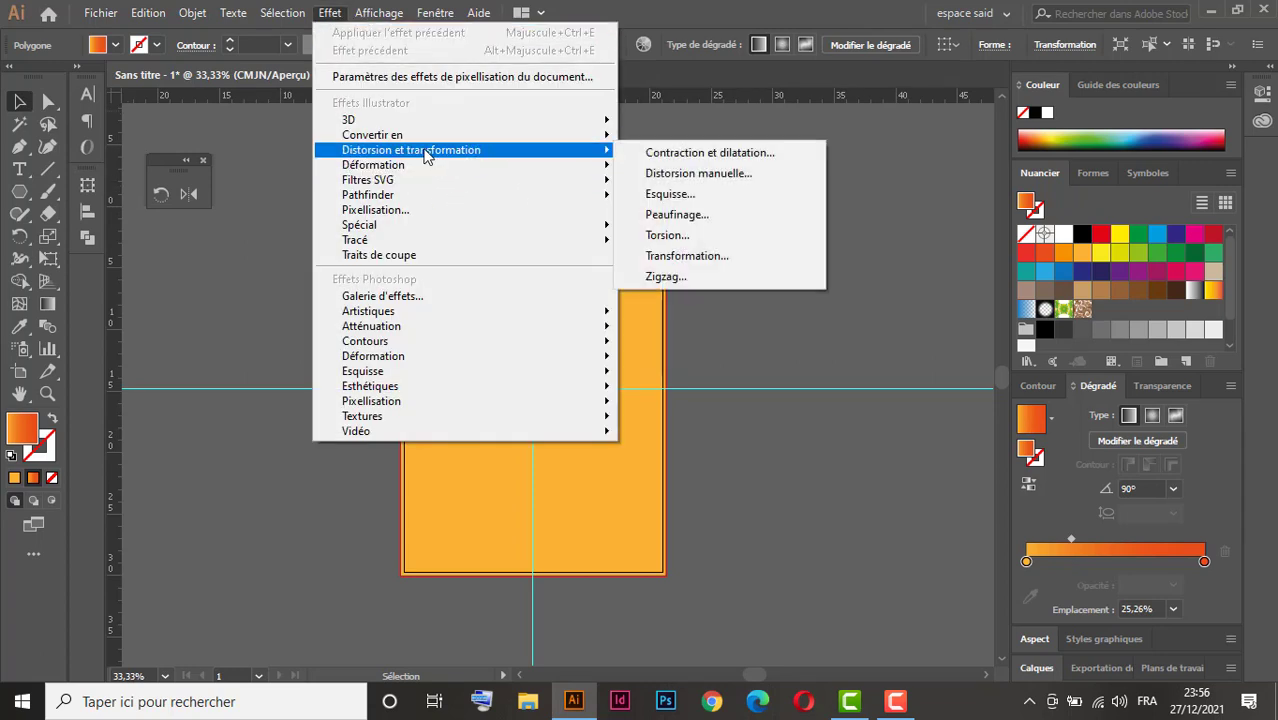
pyautogui.click(743, 257)
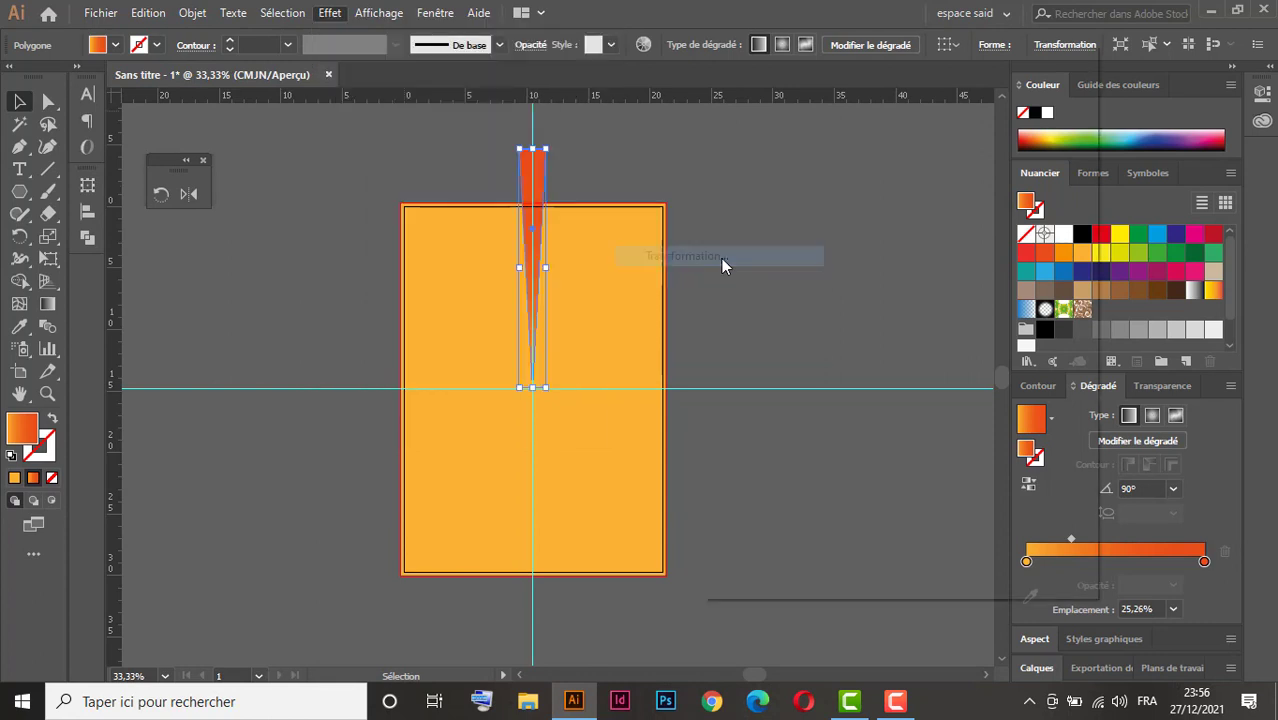
pyautogui.moveTo(898, 60); pyautogui.dragTo(908, 55)
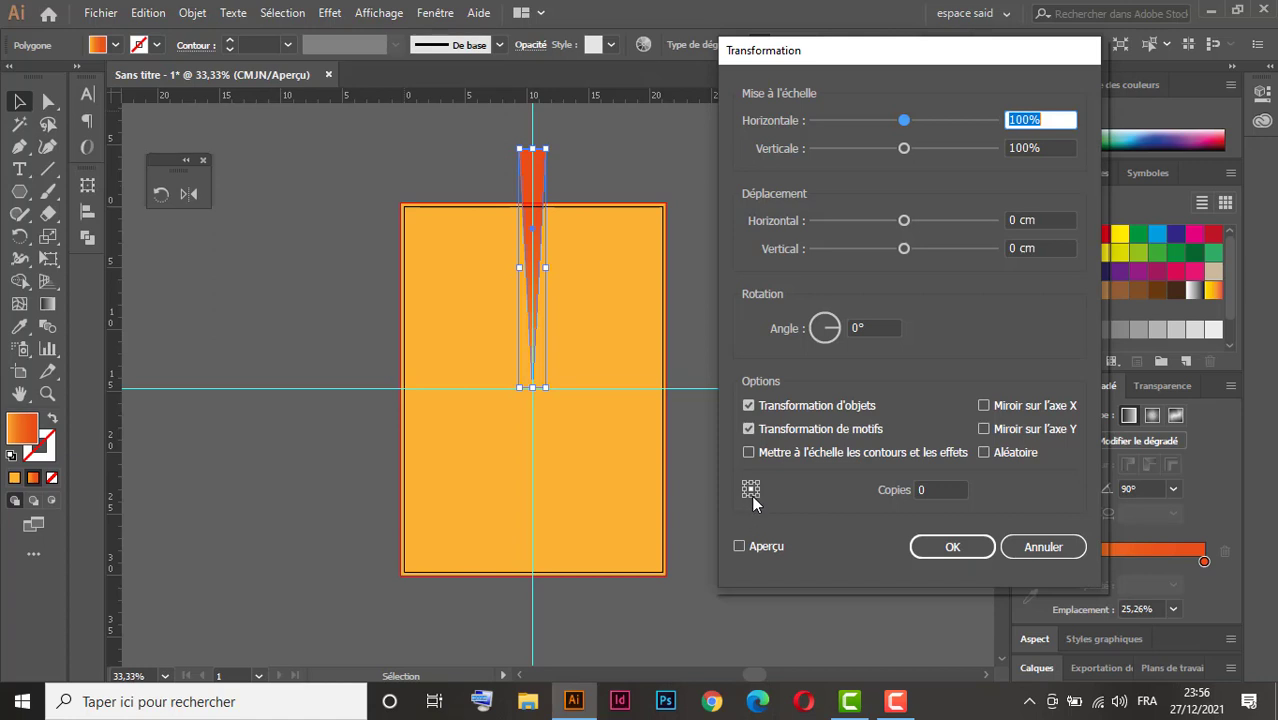
pyautogui.click(739, 546)
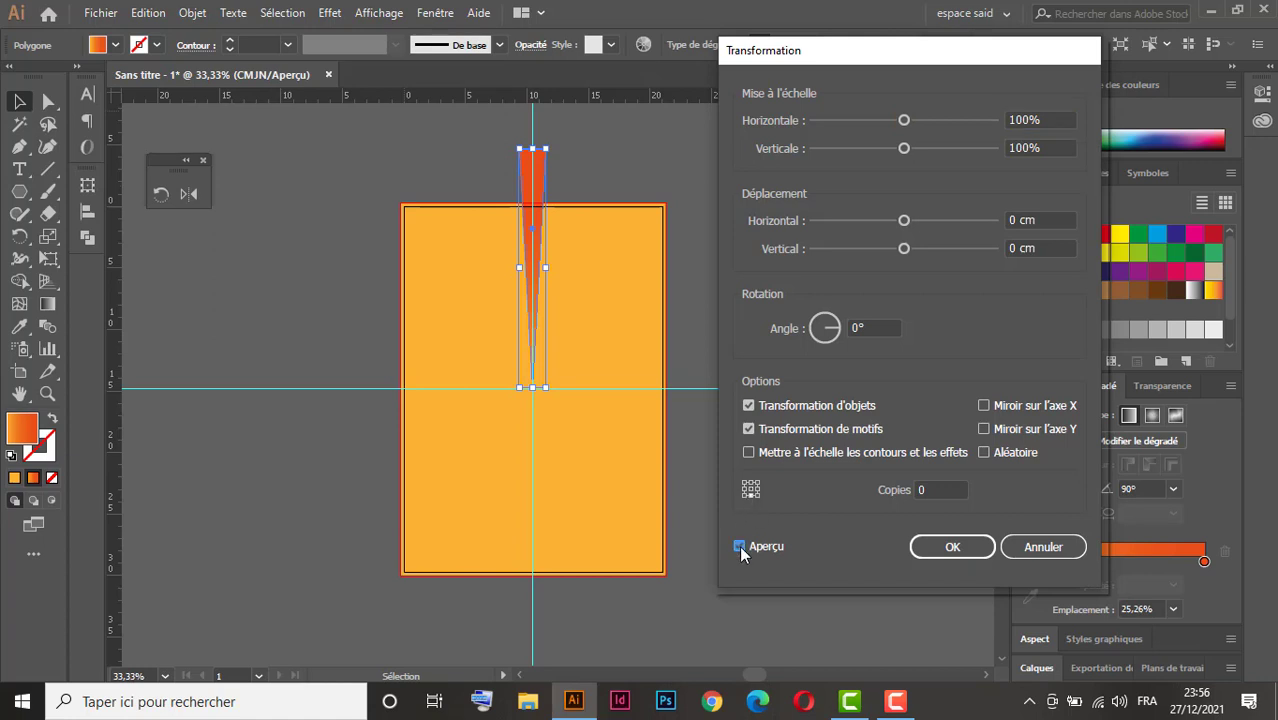
pyautogui.click(948, 490)
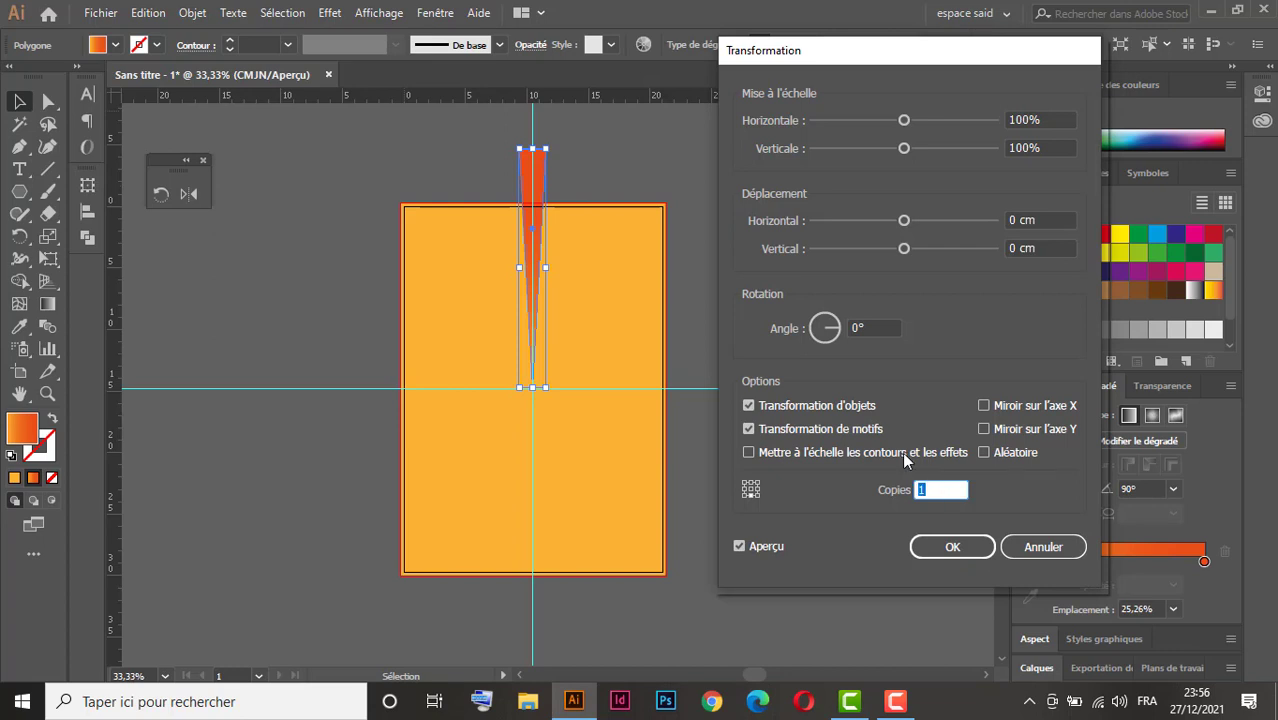
# Set the rotation angle of the Transform effect to 12°.
pyautogui.click(880, 327)
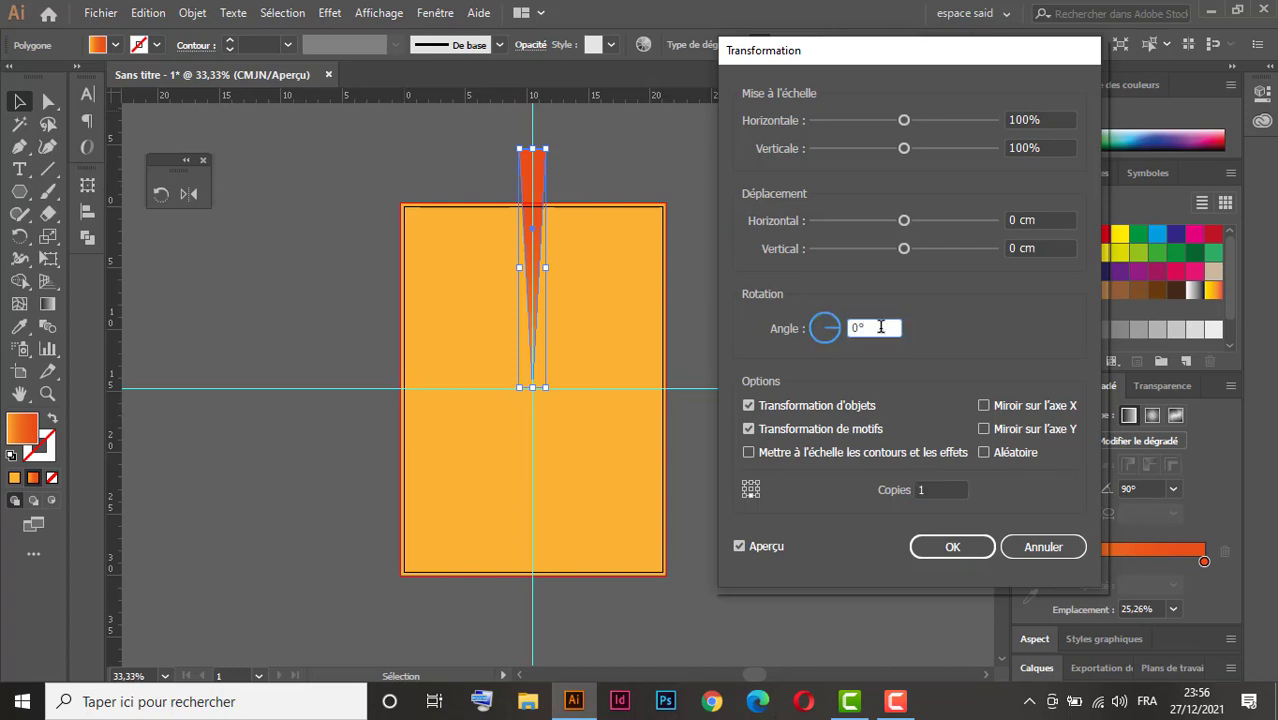
pyautogui.press('Up')
pyautogui.press('Up')
pyautogui.press('Up')
pyautogui.press('Up')
pyautogui.press('Up')
pyautogui.press('Up')
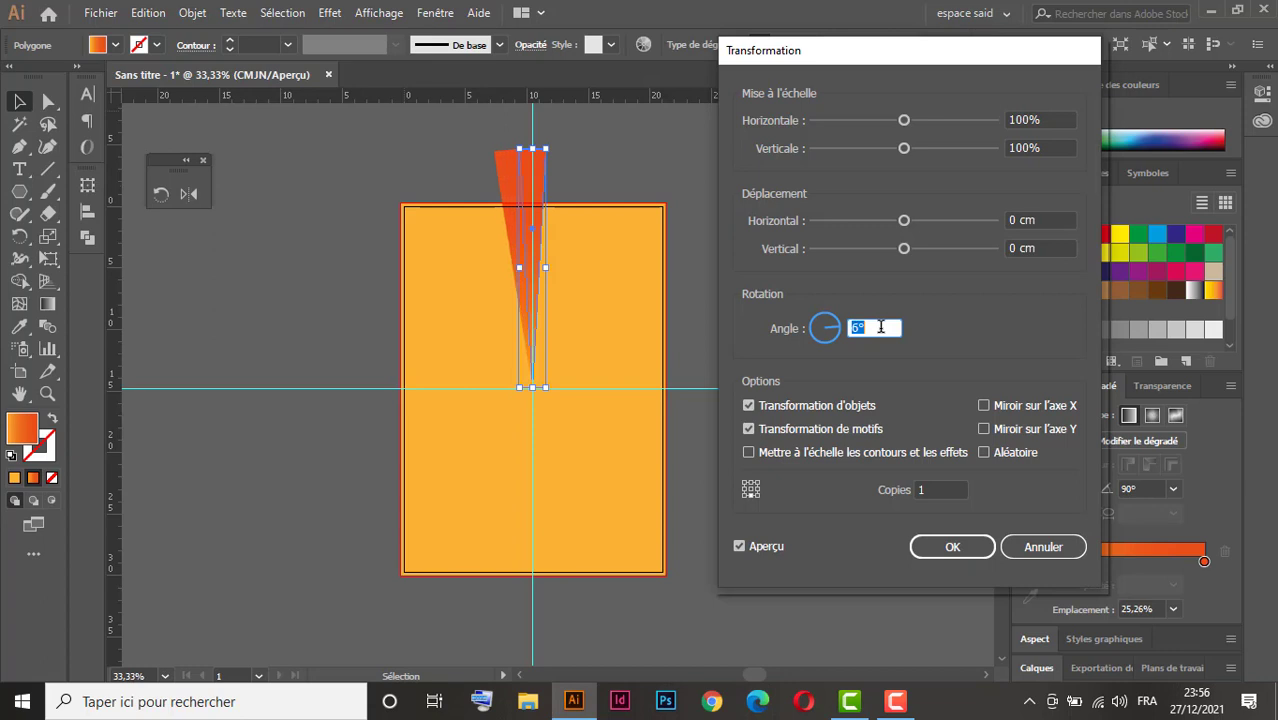
pyautogui.press('Up')
pyautogui.press('Up')
pyautogui.press('Up')
pyautogui.press('Up')
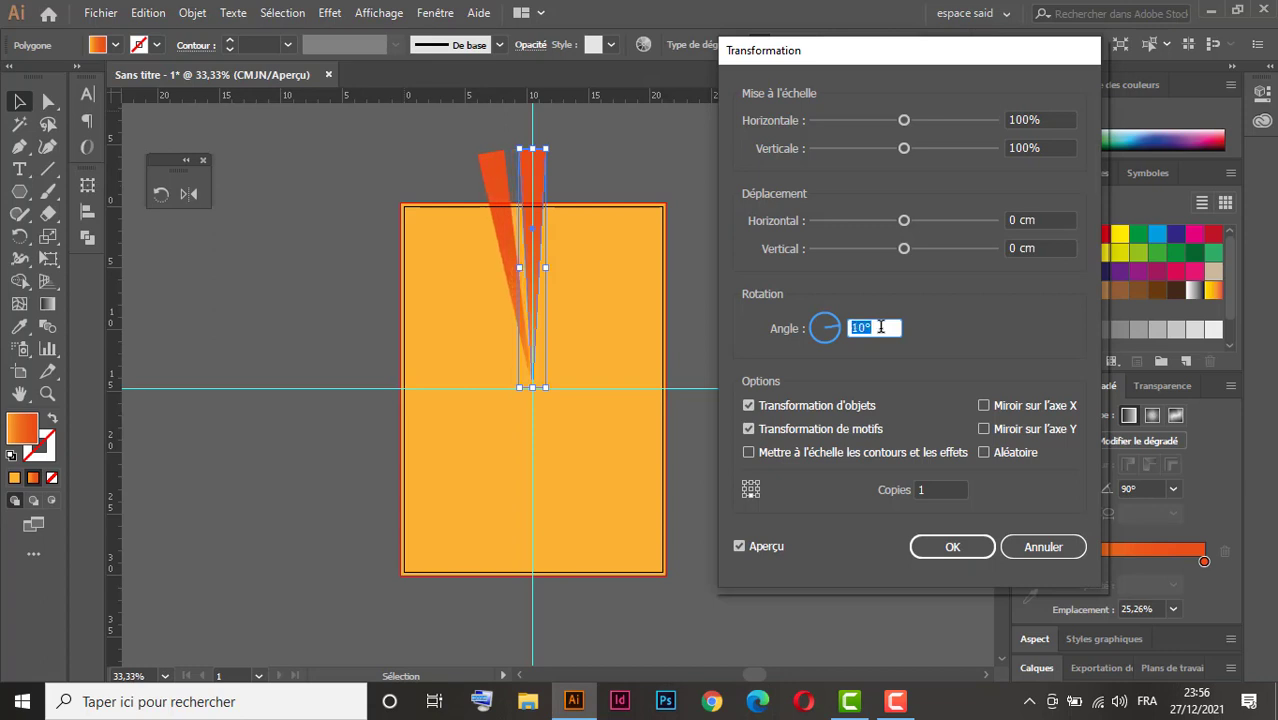
pyautogui.press('Up')
pyautogui.press('Up')
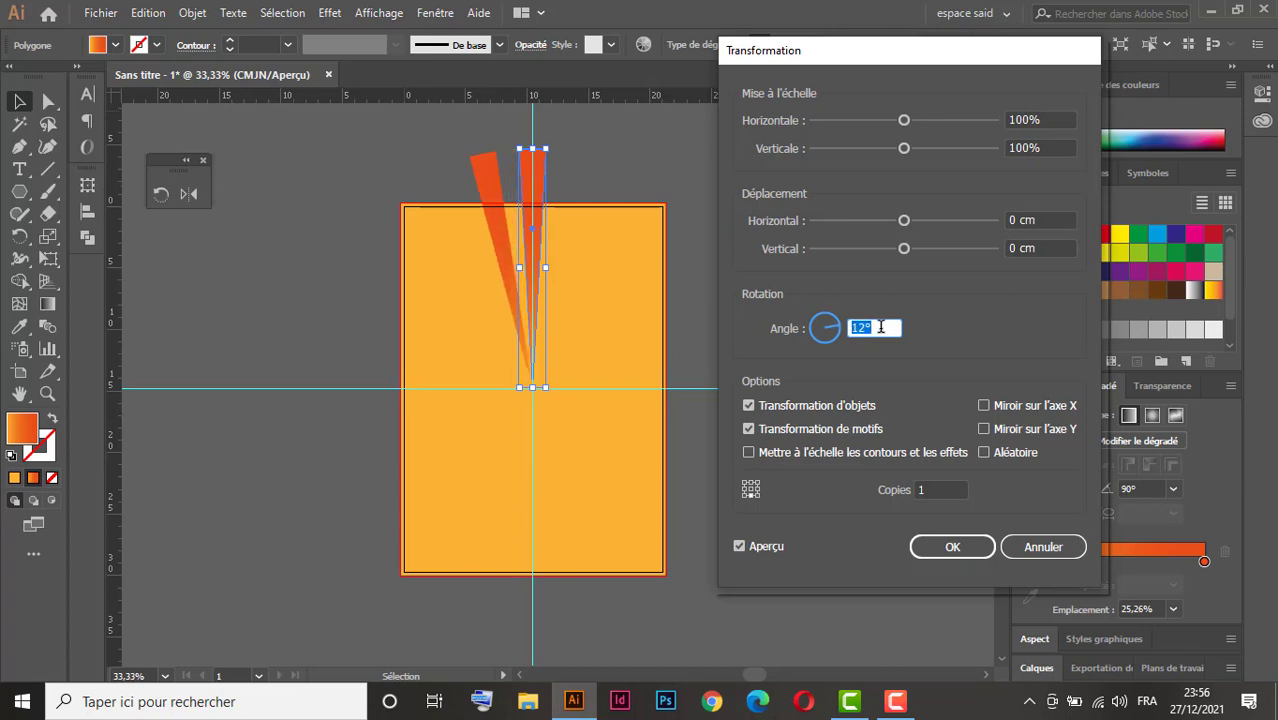
# Set the number of copies to 29 to complete the ring of rays and apply the Transform effect.
pyautogui.click(945, 489)
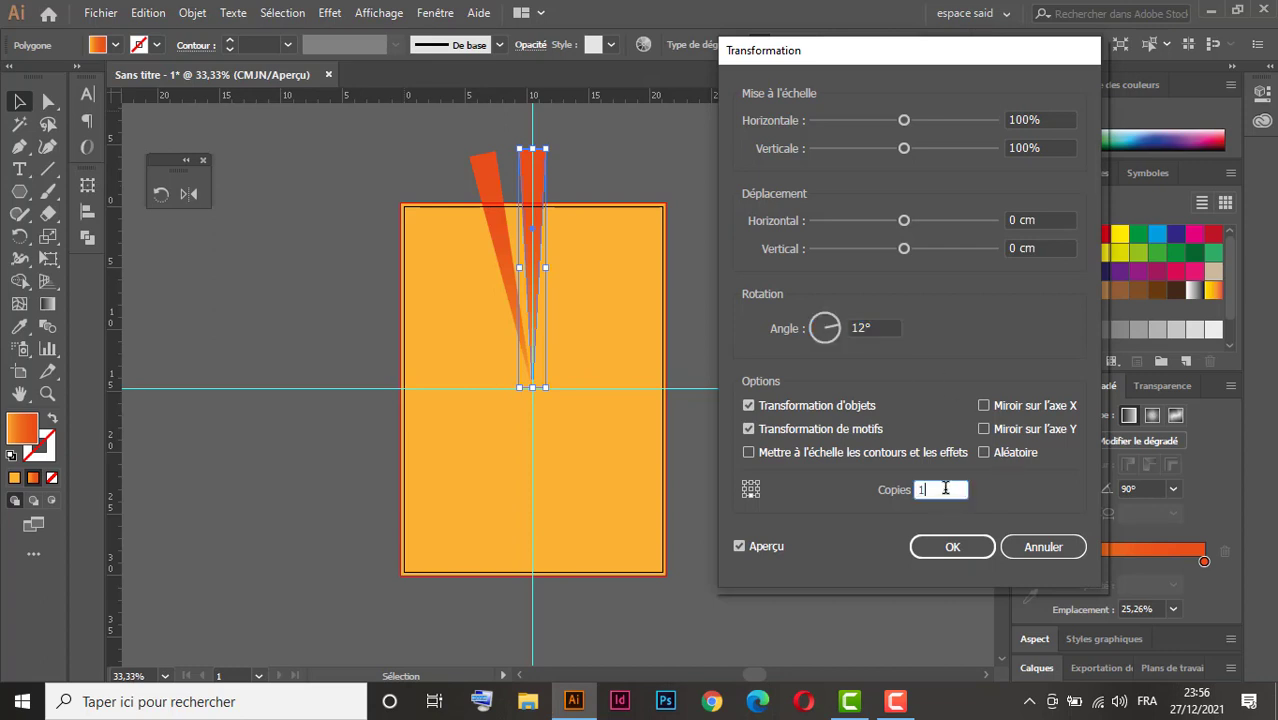
pyautogui.press('Up')
pyautogui.press('Up')
pyautogui.press('Up')
pyautogui.press('Up')
pyautogui.press('Up')
pyautogui.press('Up')
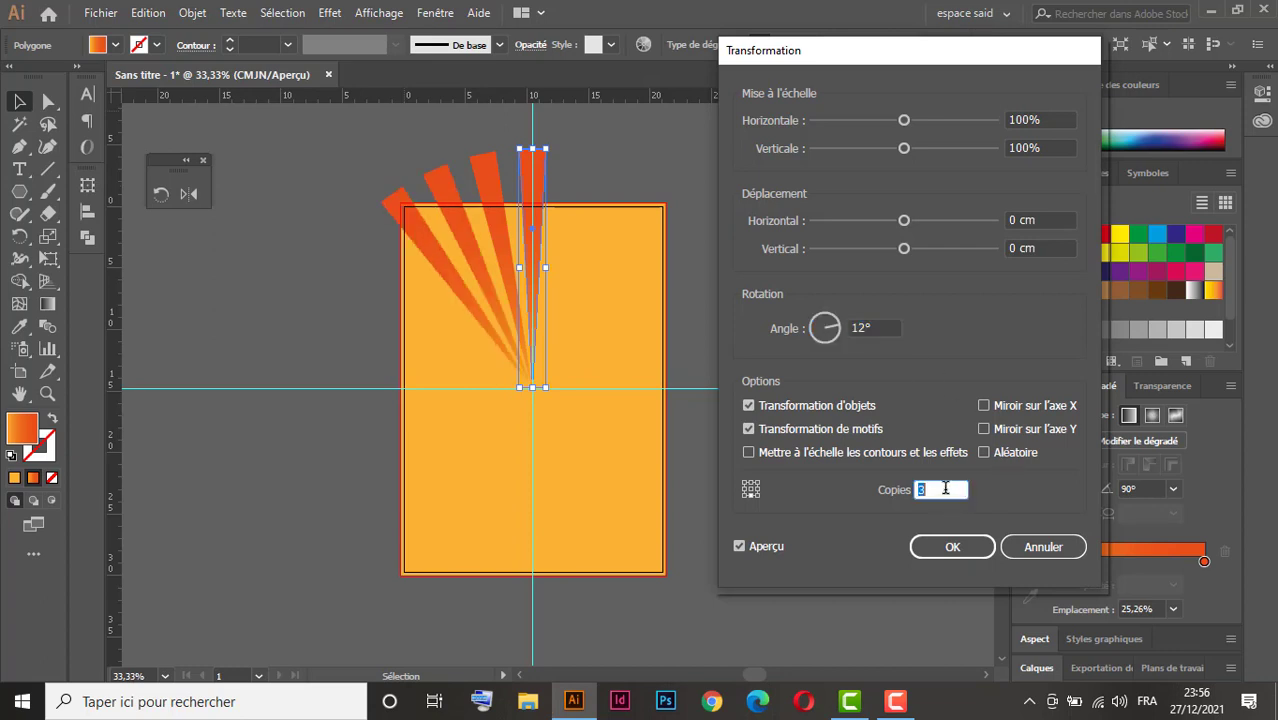
pyautogui.press('Up')
pyautogui.press('Up')
pyautogui.press('Up')
pyautogui.press('Up')
pyautogui.press('Up')
pyautogui.press('Up')
pyautogui.press('Up')
pyautogui.press('Up')
pyautogui.press('Up')
pyautogui.press('Up')
pyautogui.press('Up')
pyautogui.press('Up')
pyautogui.press('Up')
pyautogui.press('Up')
pyautogui.press('Up')
pyautogui.press('Up')
pyautogui.press('Up')
pyautogui.press('Up')
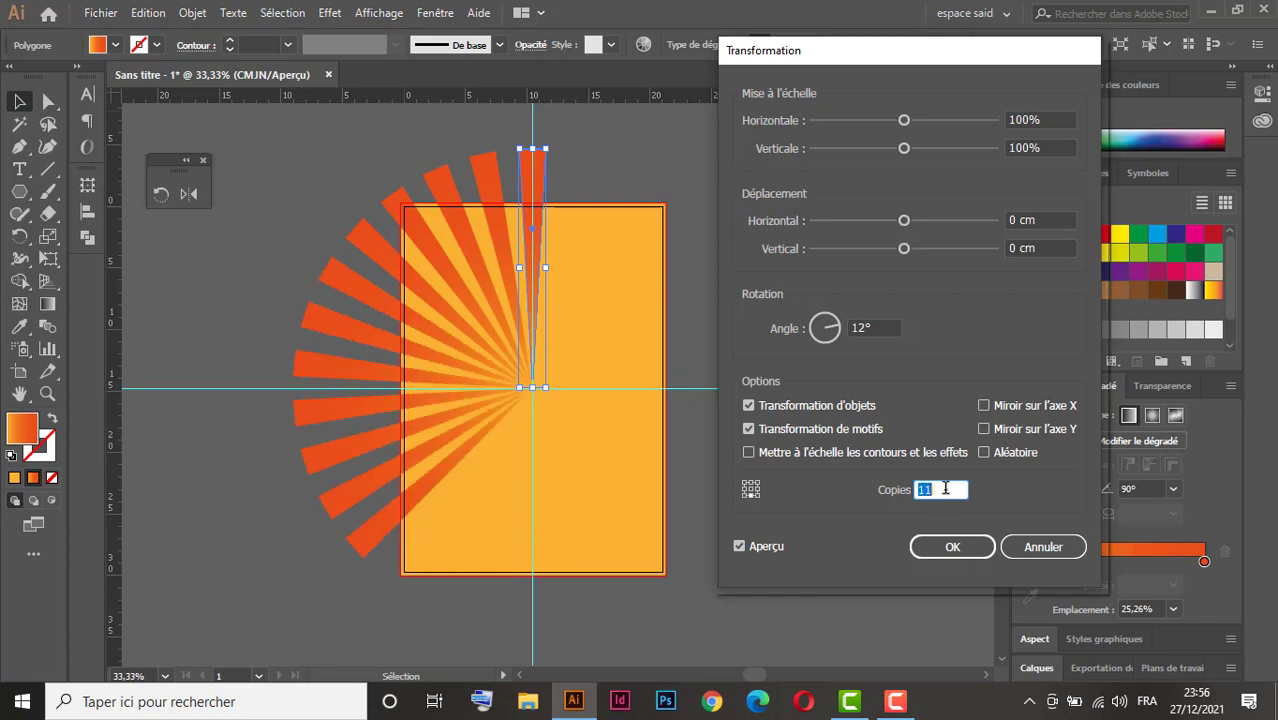
pyautogui.press('Up')
pyautogui.press('Up')
pyautogui.press('Up')
pyautogui.press('Up')
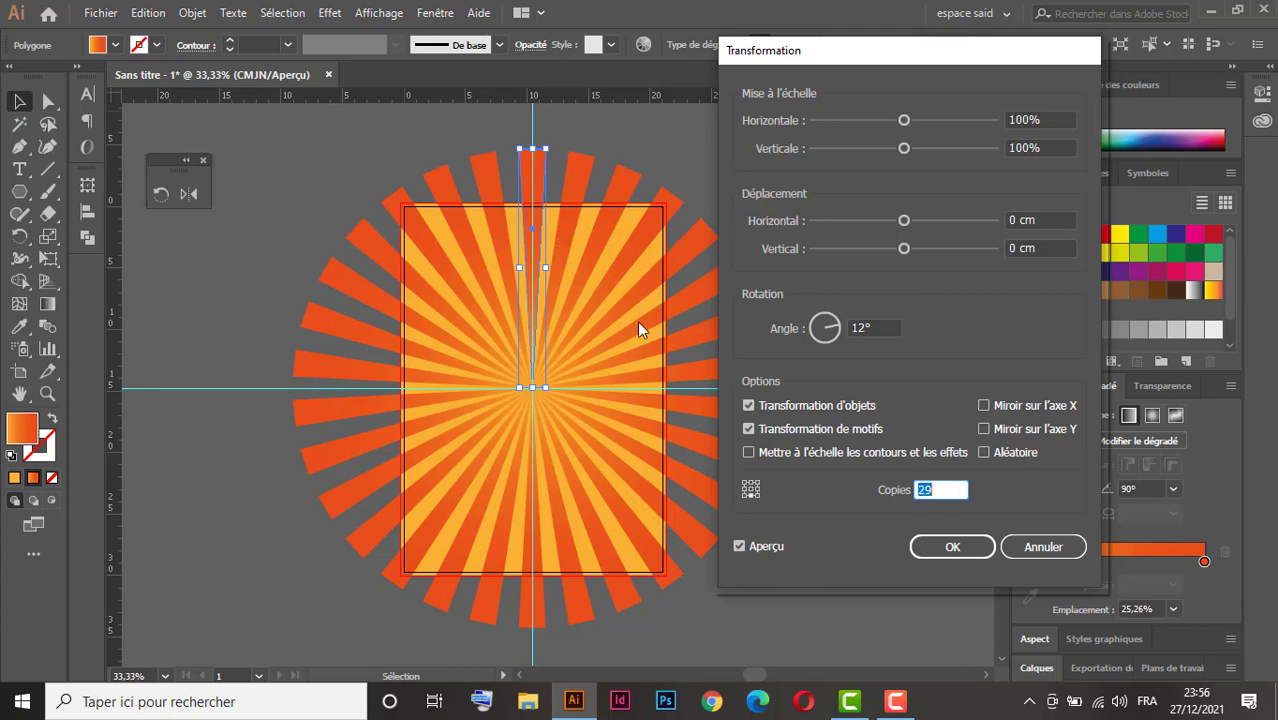
pyautogui.click(953, 547)
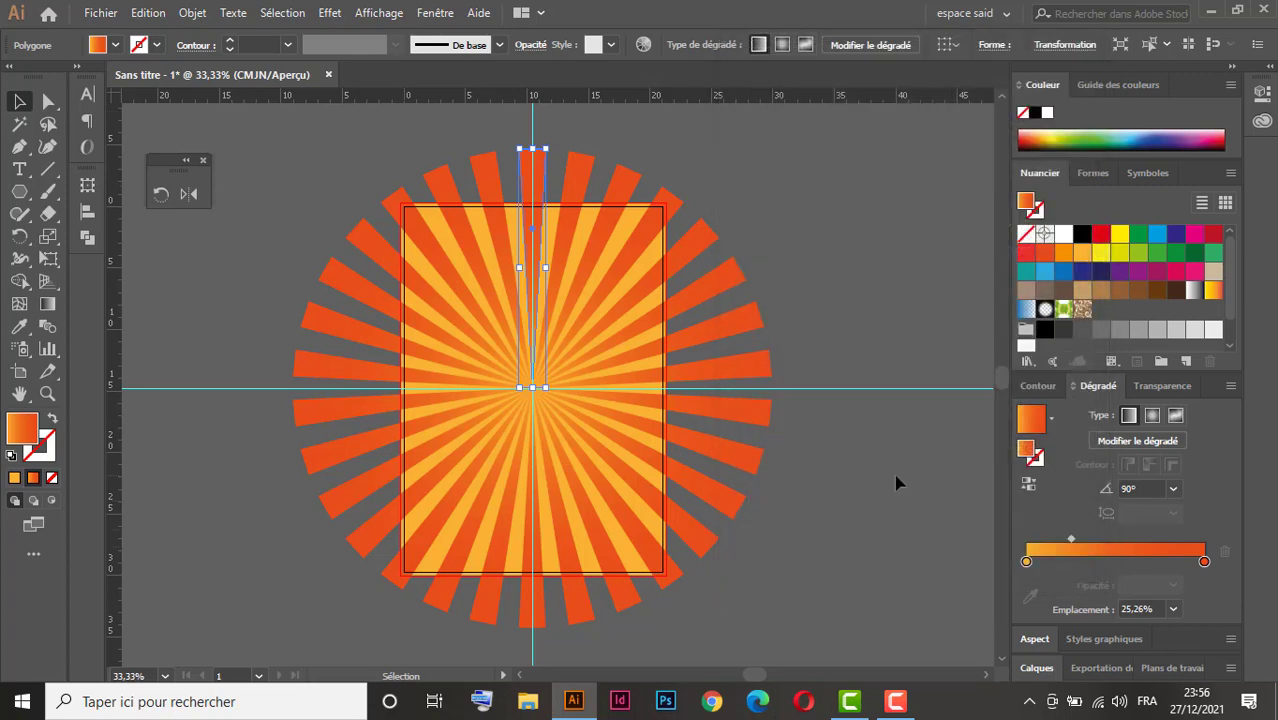
pyautogui.hotkey('ctrl', '-')
pyautogui.hotkey('ctrl', '-')
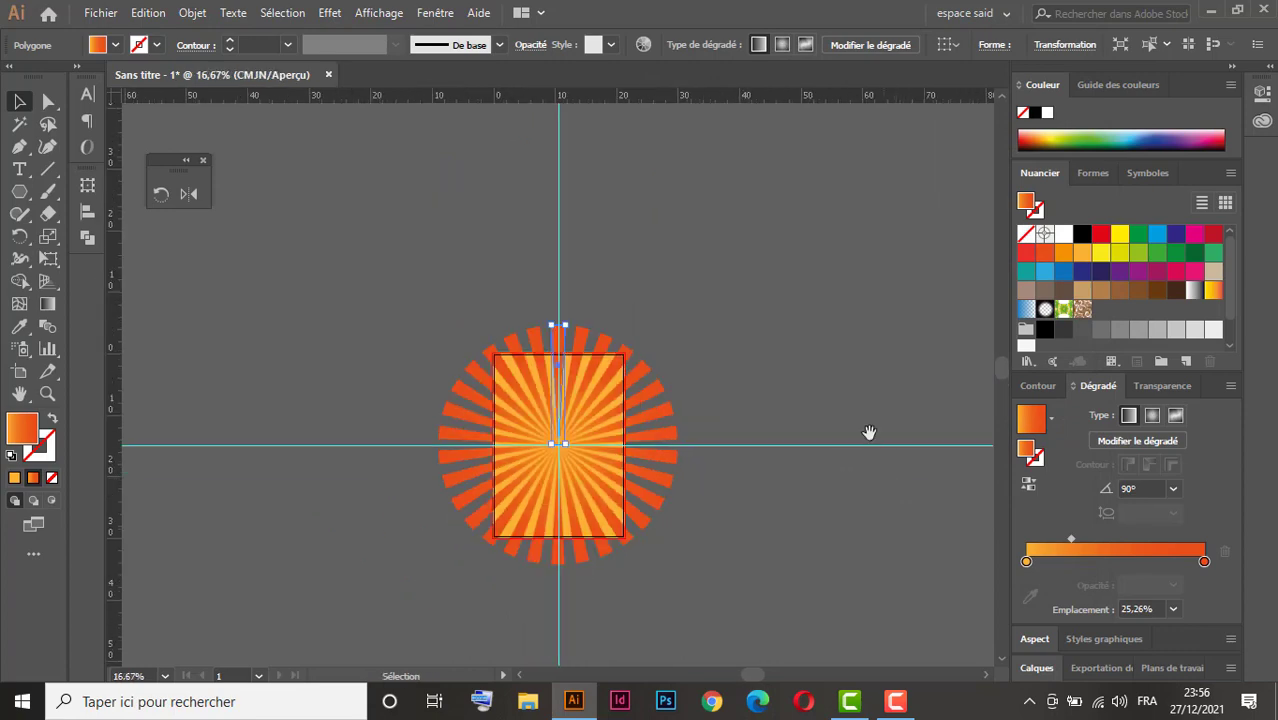
pyautogui.moveTo(869, 432); pyautogui.dragTo(579, 331)
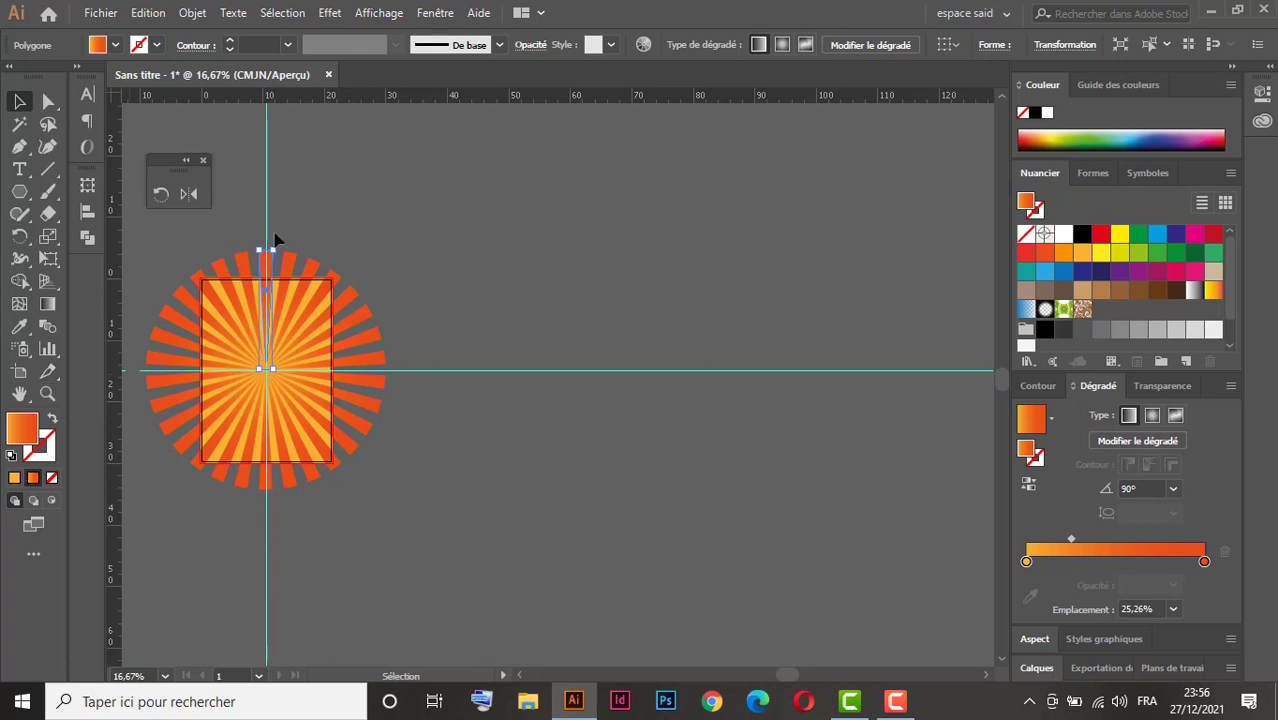
pyautogui.press('space')
pyautogui.moveTo(360, 311); pyautogui.dragTo(357, 491)
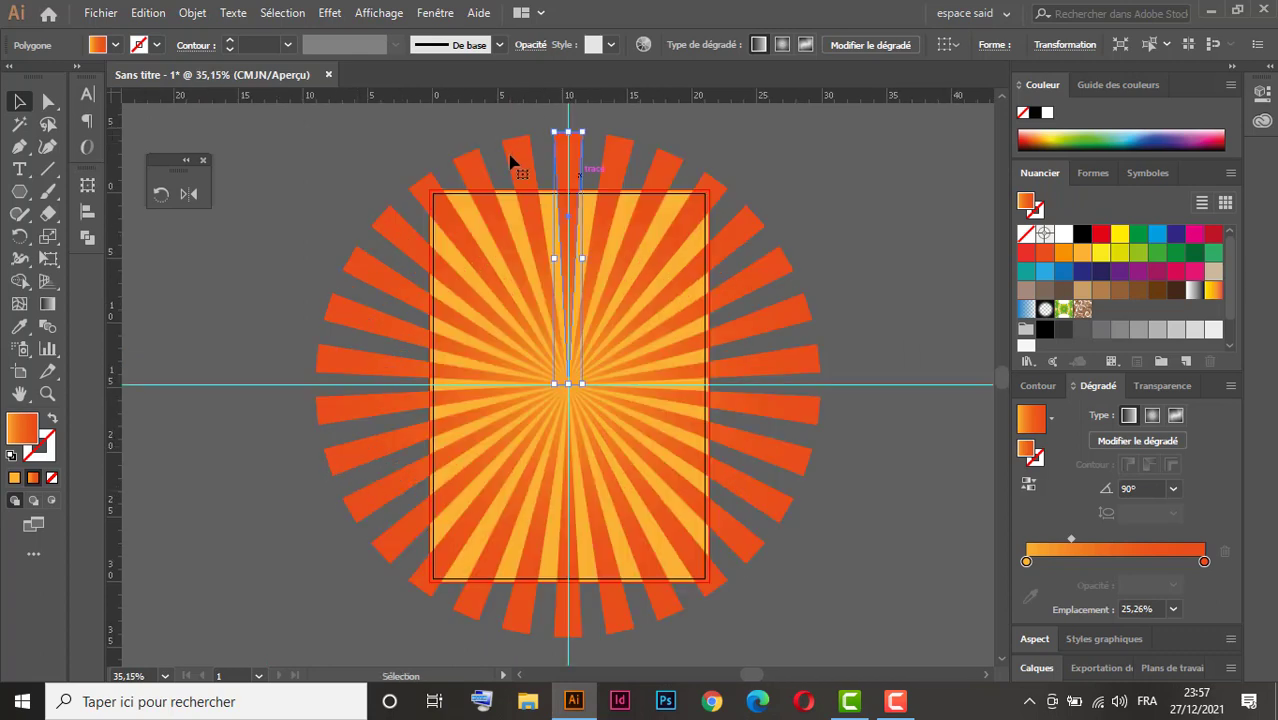
# Stretch the top ray slightly upward and expand the appearance of its Transform effect.
pyautogui.moveTo(568, 132)
pyautogui.mouseDown()
pyautogui.moveTo(565, 150)
pyautogui.moveTo(568, 130)
pyautogui.mouseUp()
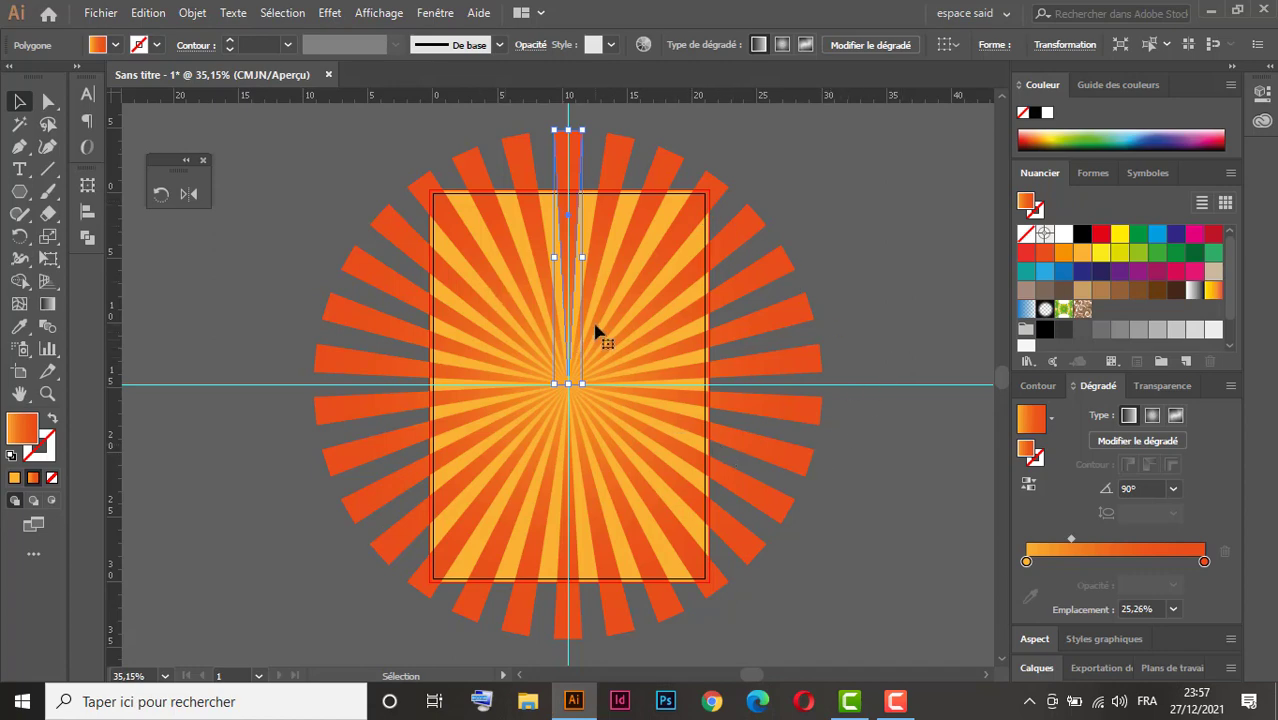
pyautogui.click(192, 14)
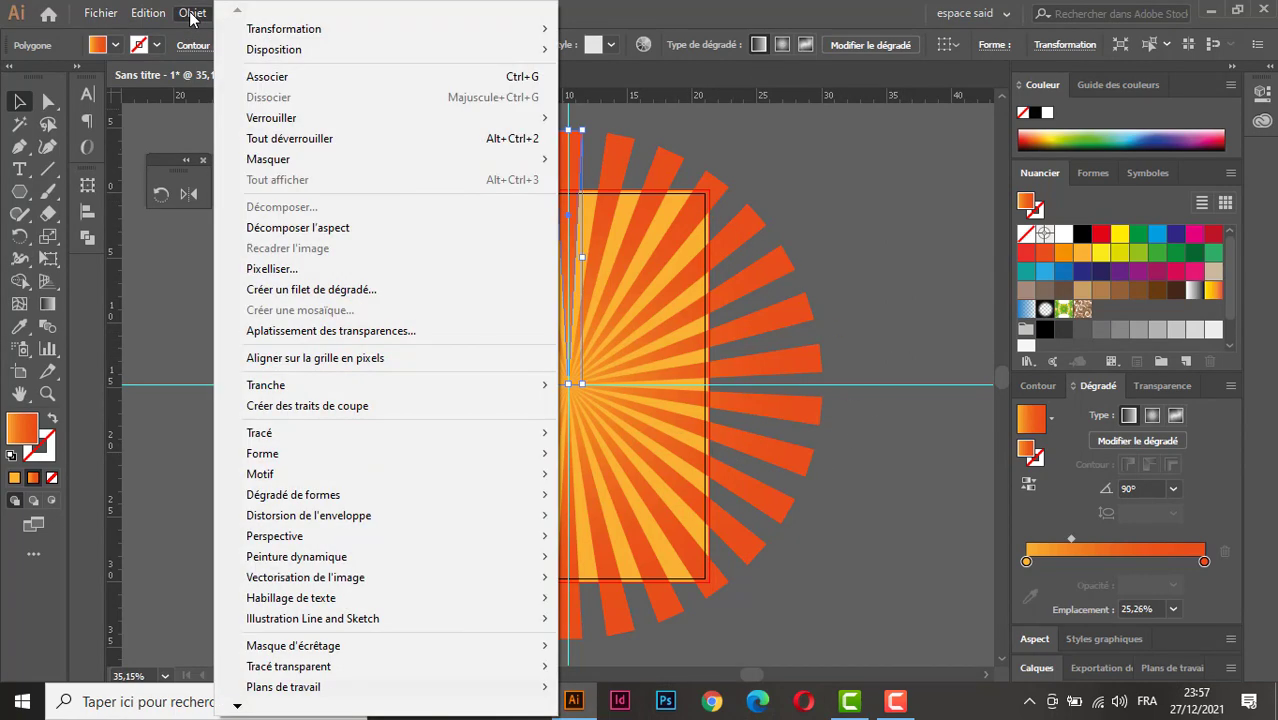
pyautogui.click(332, 229)
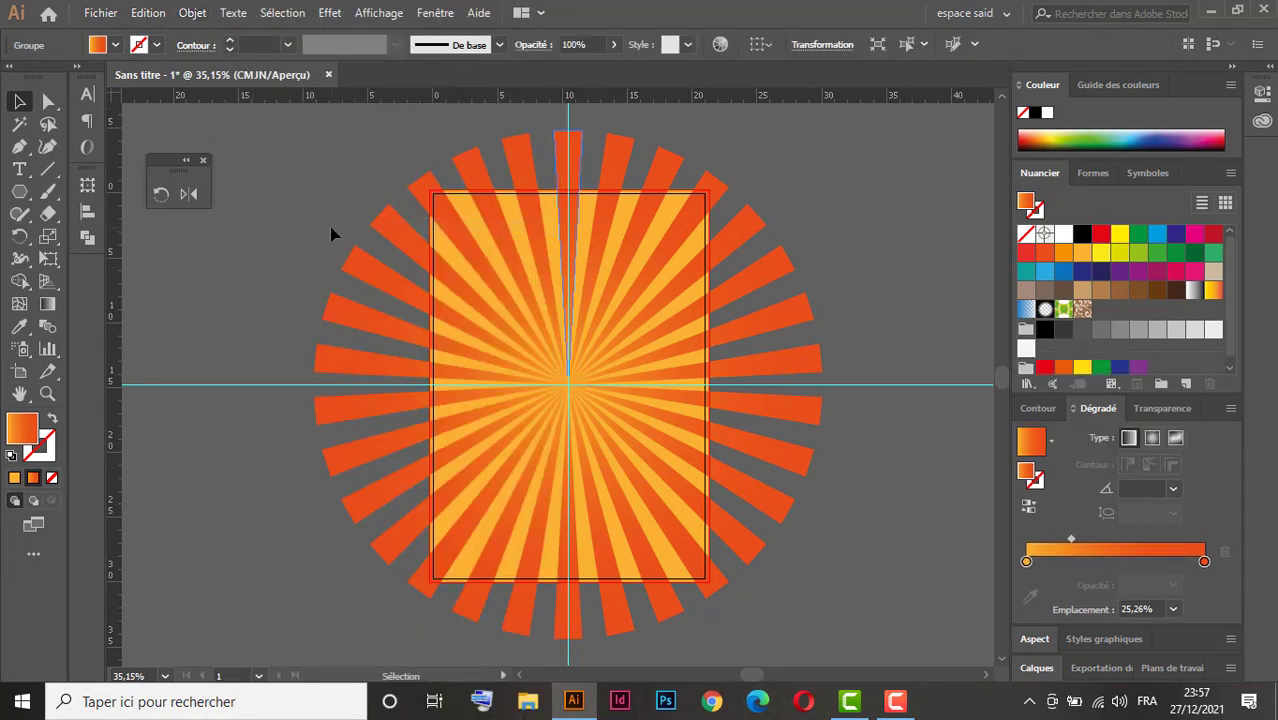
# Ungroup the expanded sunburst and deselect the rays.
pyautogui.rightClick(624, 242)
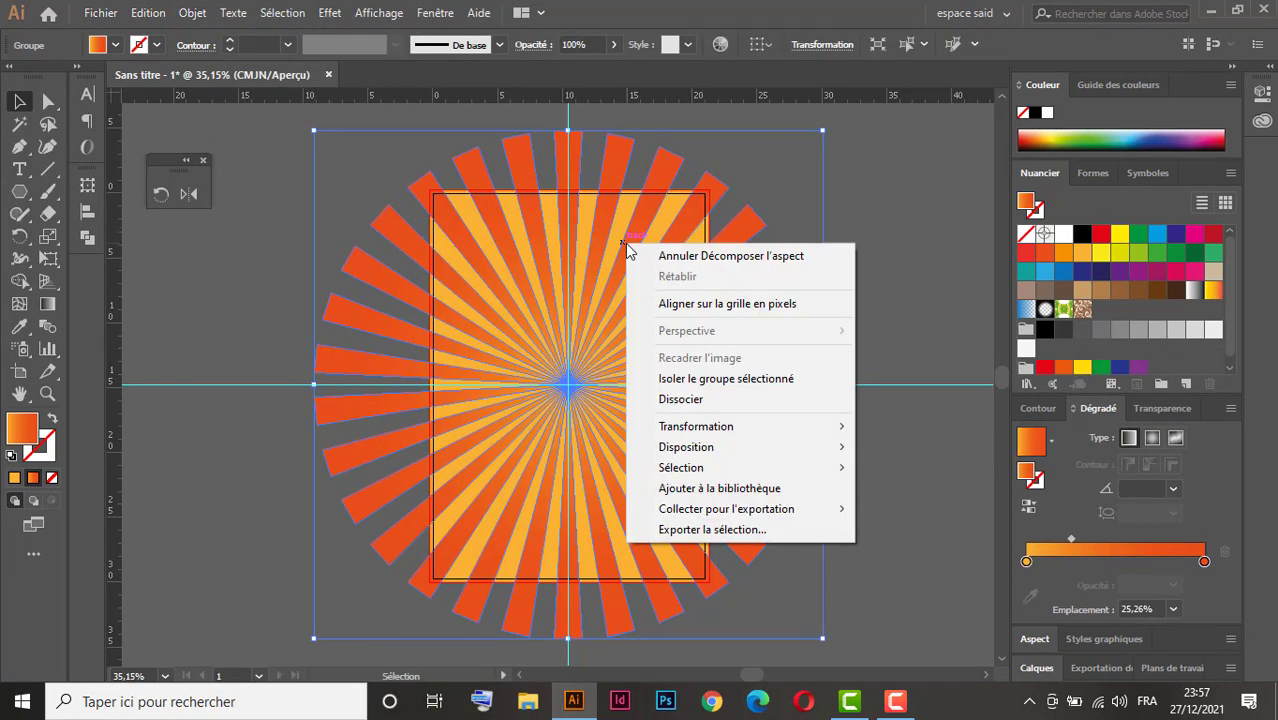
pyautogui.click(694, 407)
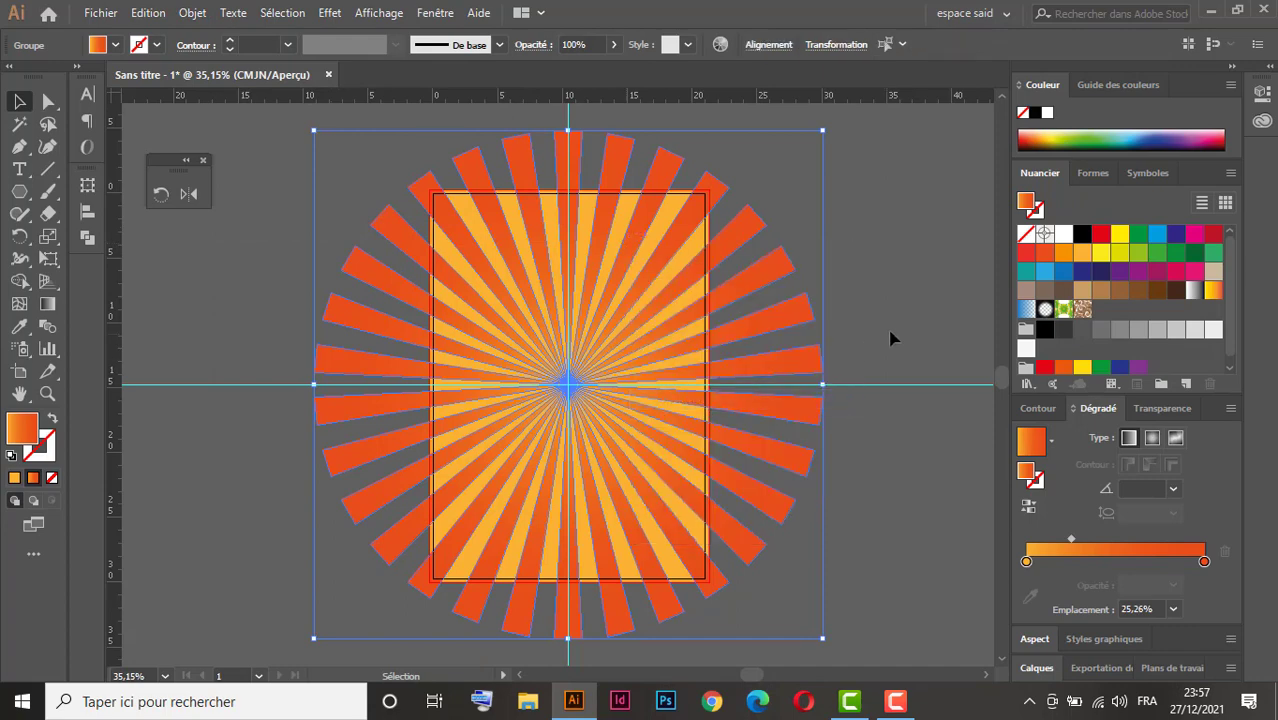
pyautogui.click(866, 490)
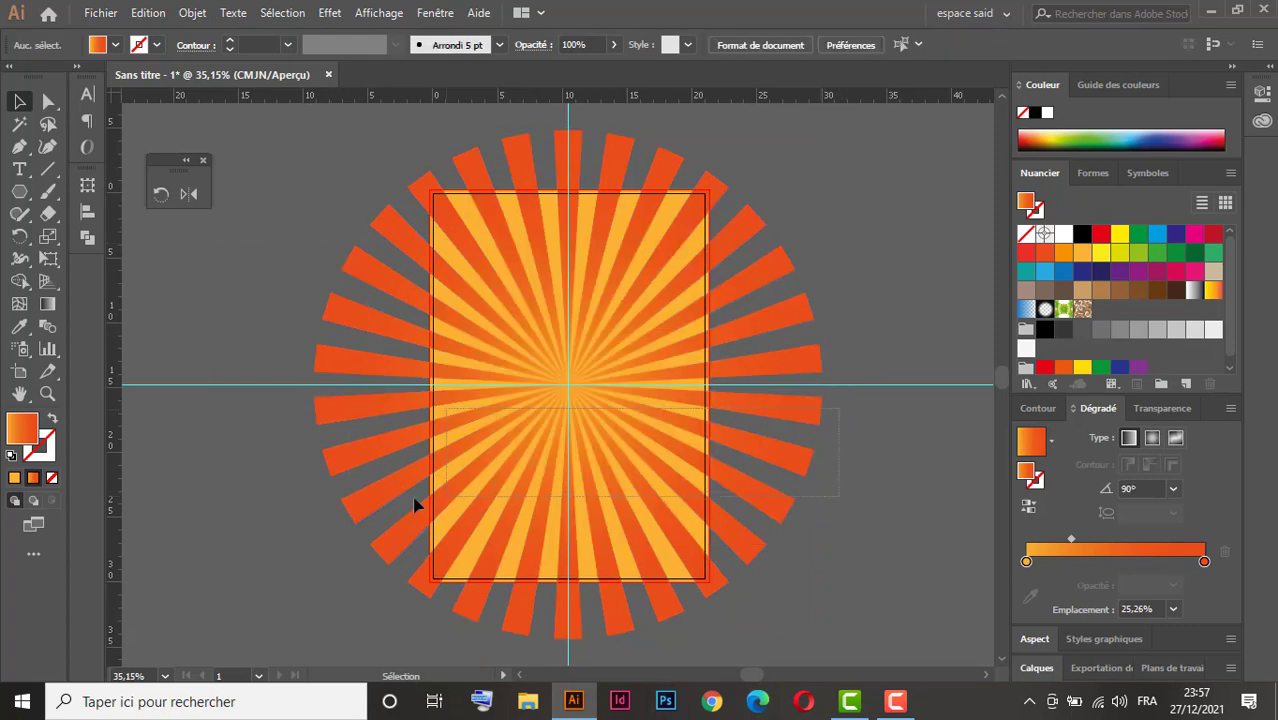
# Try deleting the rays in the lower half of the sunburst and undo the deletion.
pyautogui.moveTo(298, 508); pyautogui.dragTo(300, 511)
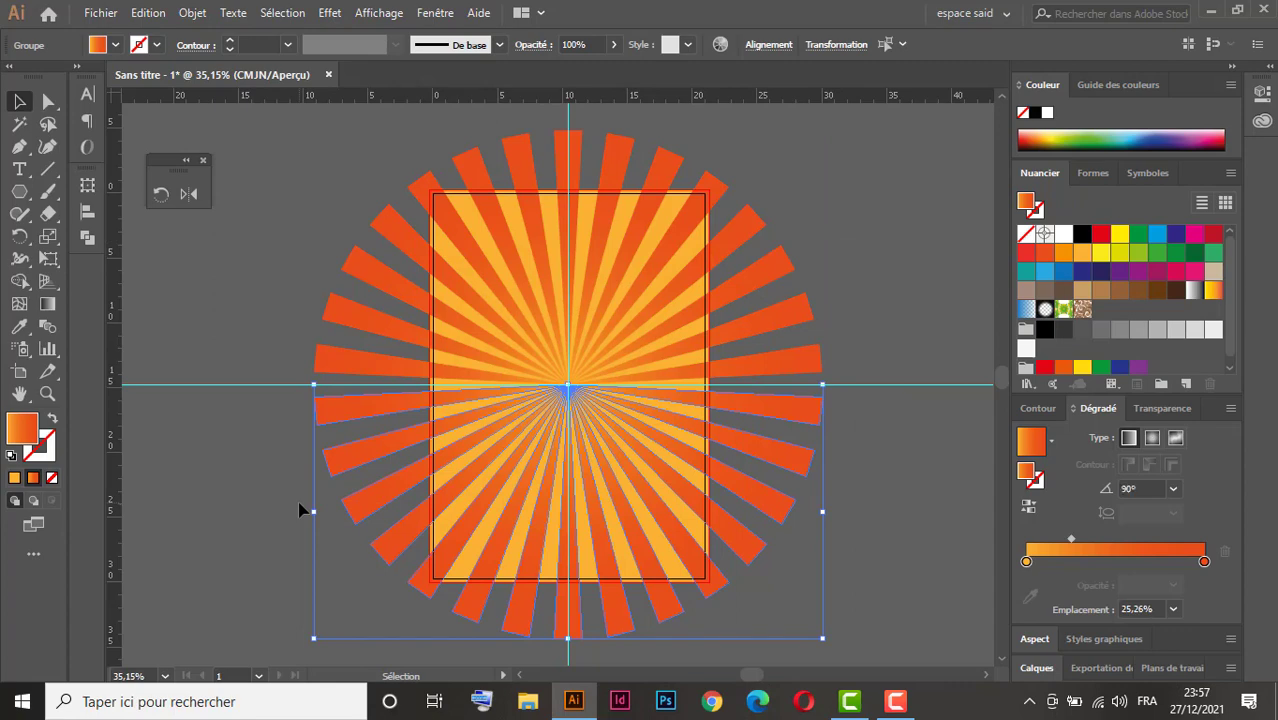
pyautogui.press('Delete')
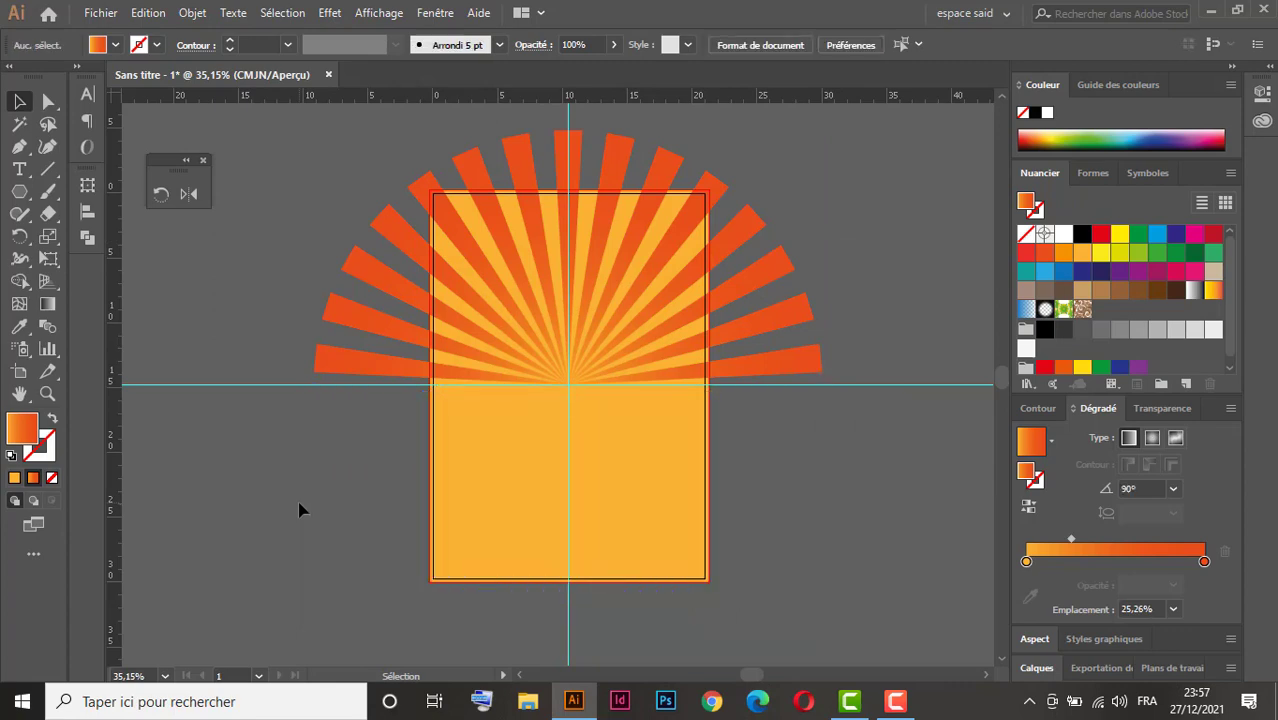
pyautogui.hotkey('ctrl', 'z')
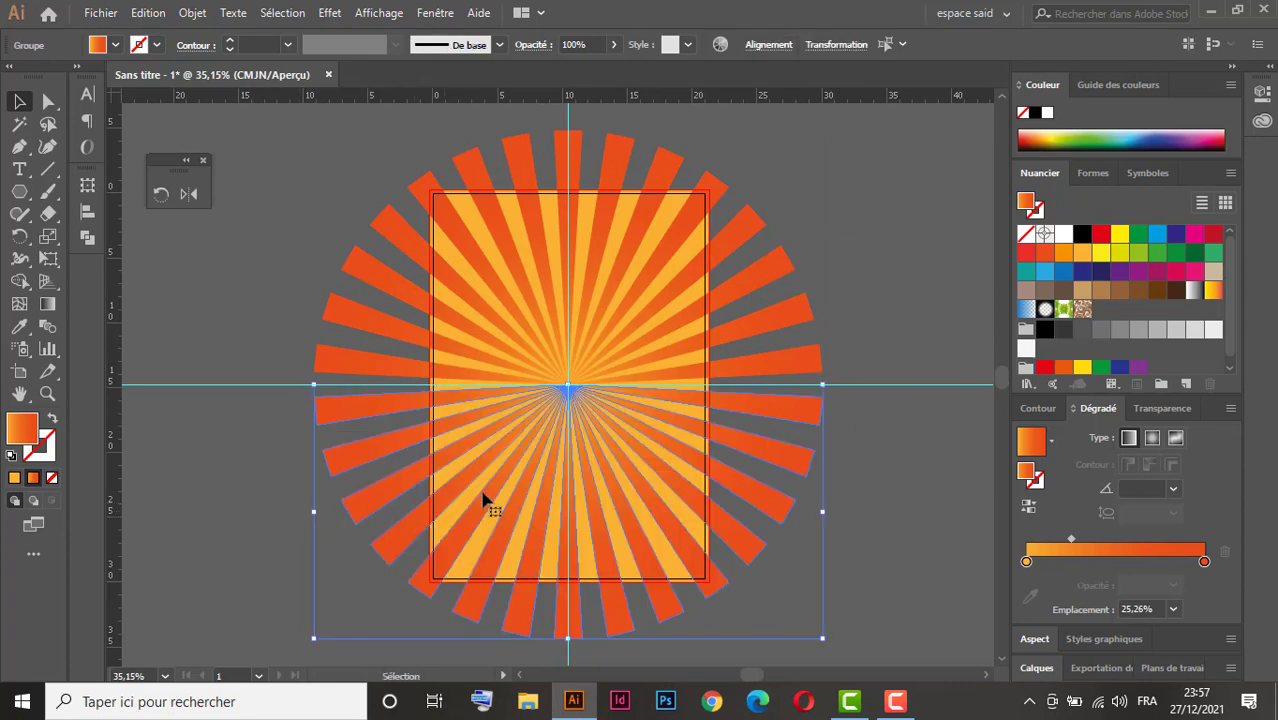
pyautogui.click(875, 354)
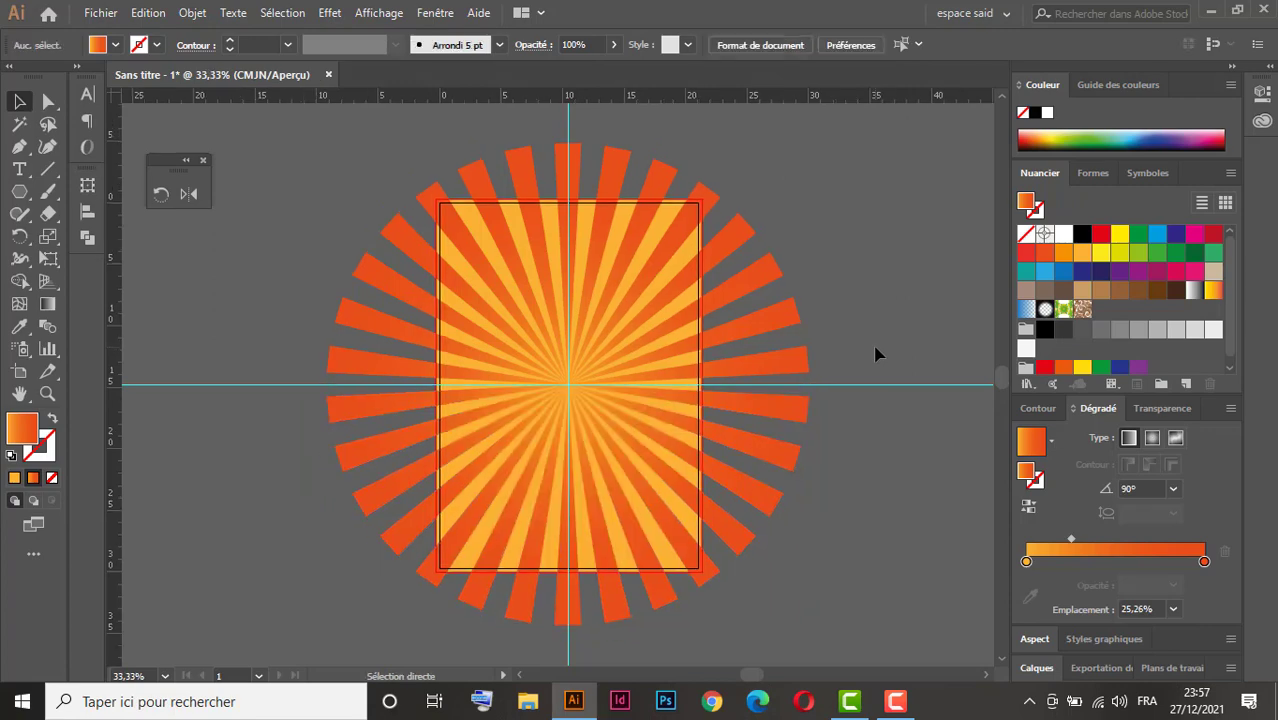
# Try erasing the ray parts that extend beyond the artboard's bleed on all four sides with the Eraser tool.
pyautogui.hotkey('ctrl', '-')
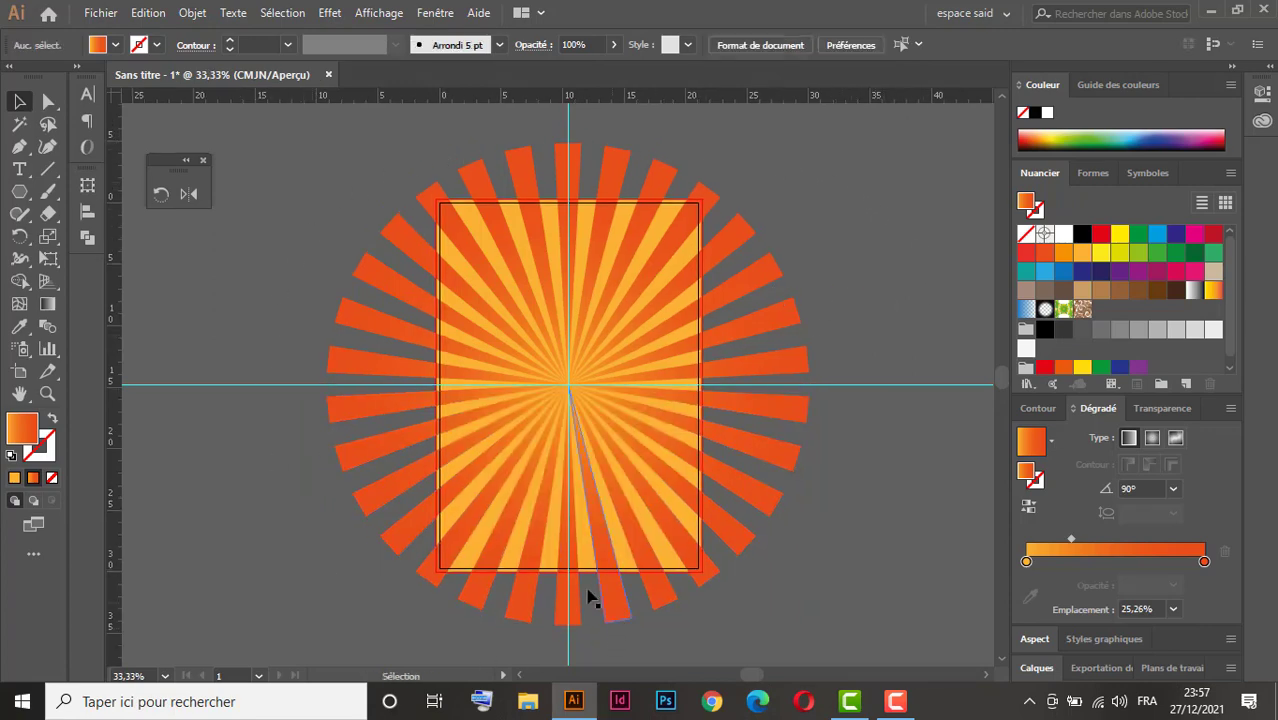
pyautogui.click(45, 215)
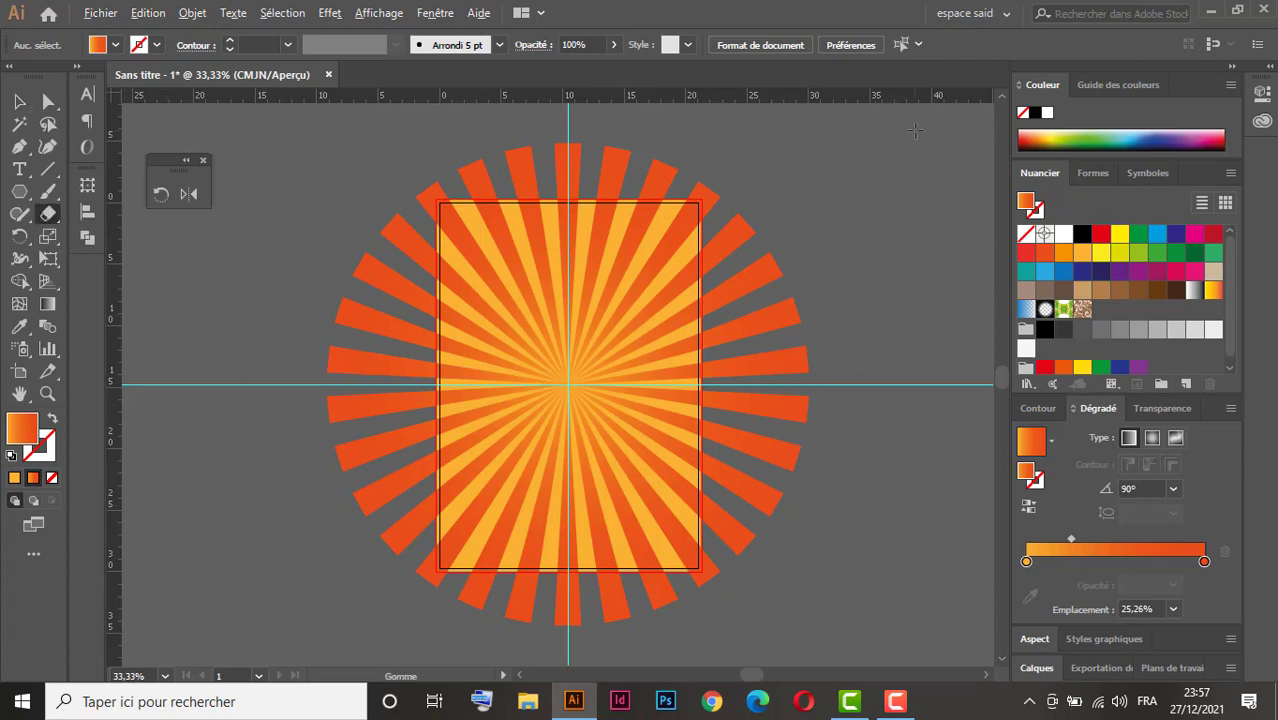
pyautogui.moveTo(915, 127)
pyautogui.mouseDown()
pyautogui.moveTo(856, 286)
pyautogui.moveTo(710, 529)
pyautogui.moveTo(702, 630)
pyautogui.mouseUp()
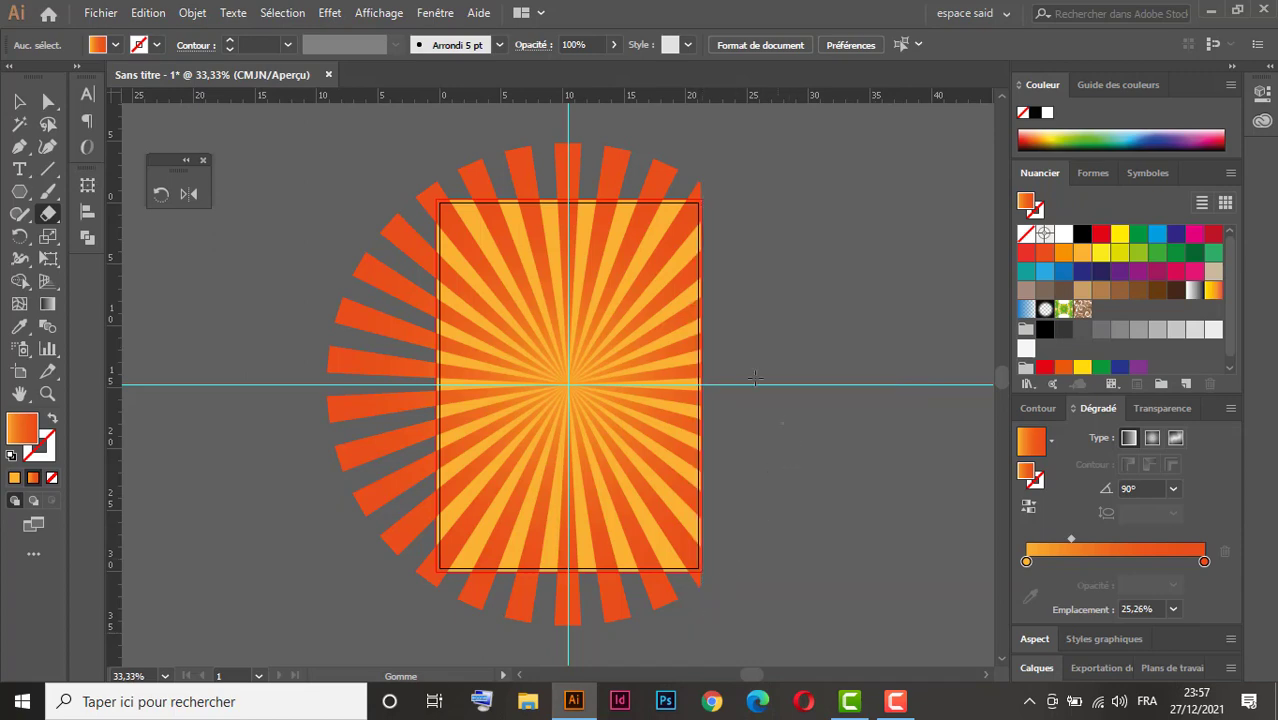
pyautogui.press('ctrl')
pyautogui.moveTo(298, 116)
pyautogui.mouseDown()
pyautogui.moveTo(652, 158)
pyautogui.moveTo(792, 199)
pyautogui.mouseUp()
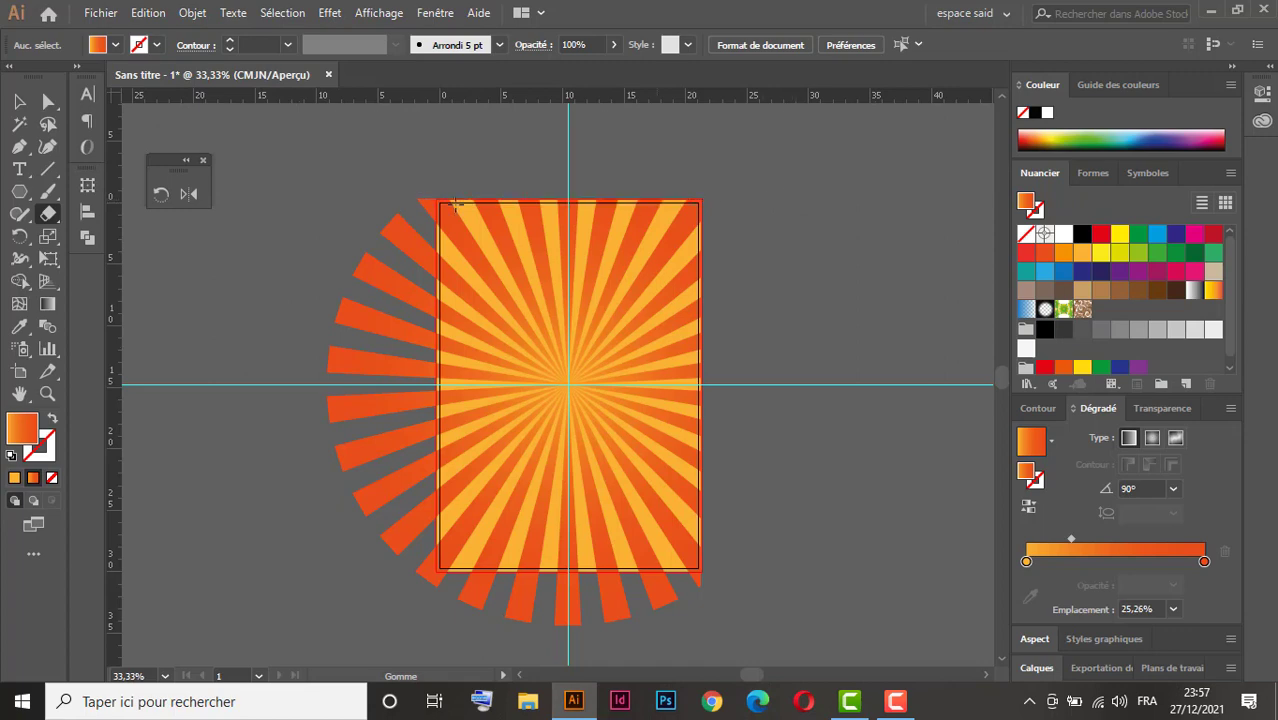
pyautogui.moveTo(237, 143)
pyautogui.mouseDown()
pyautogui.moveTo(381, 533)
pyautogui.moveTo(432, 626)
pyautogui.moveTo(482, 641)
pyautogui.moveTo(740, 640)
pyautogui.moveTo(786, 578)
pyautogui.mouseUp()
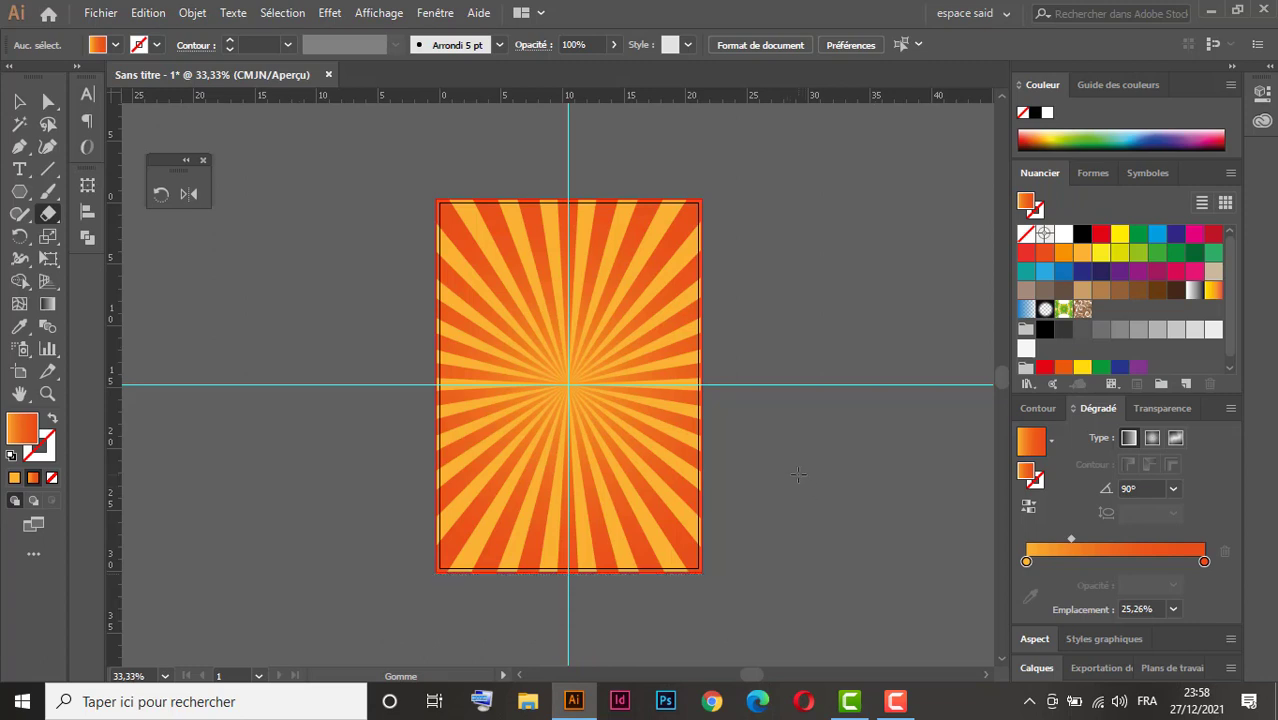
# Undo all the eraser cuts back to the full sunburst and leave the rays deselected.
pyautogui.hotkey('ctrl', 'z')
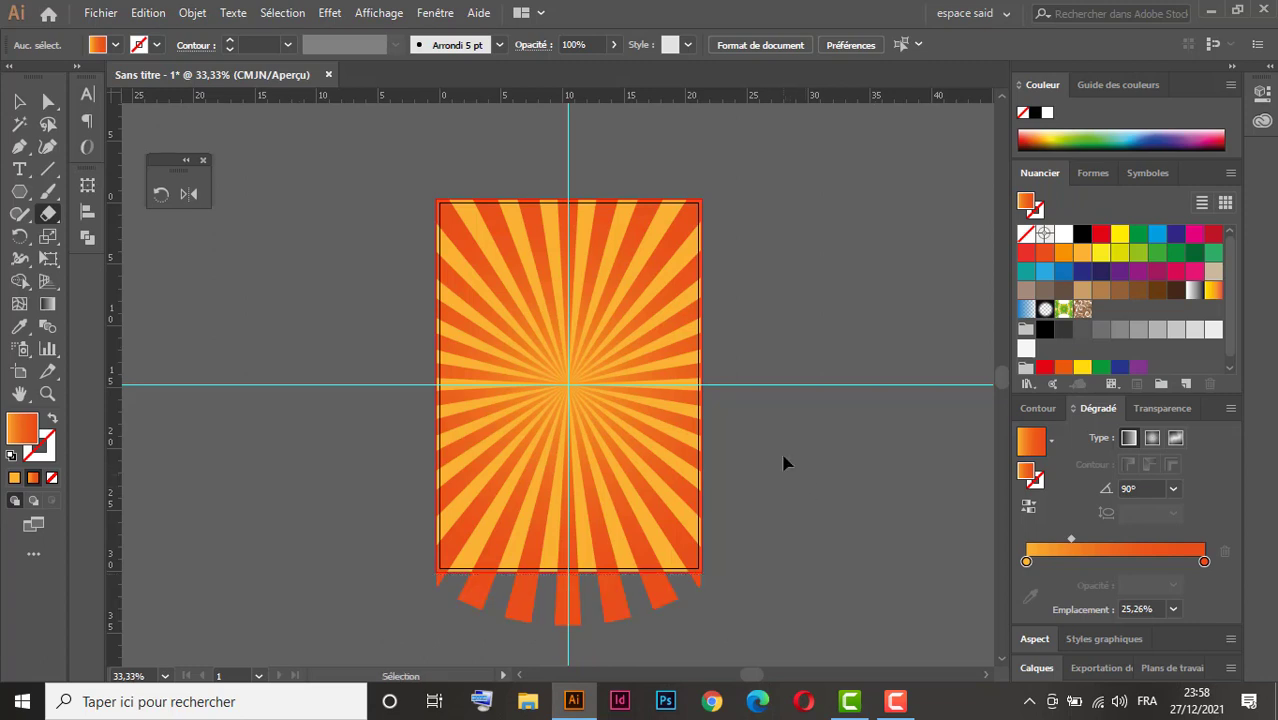
pyautogui.hotkey('ctrl', 'z')
pyautogui.hotkey('ctrl', 'z')
pyautogui.hotkey('ctrl', 'z')
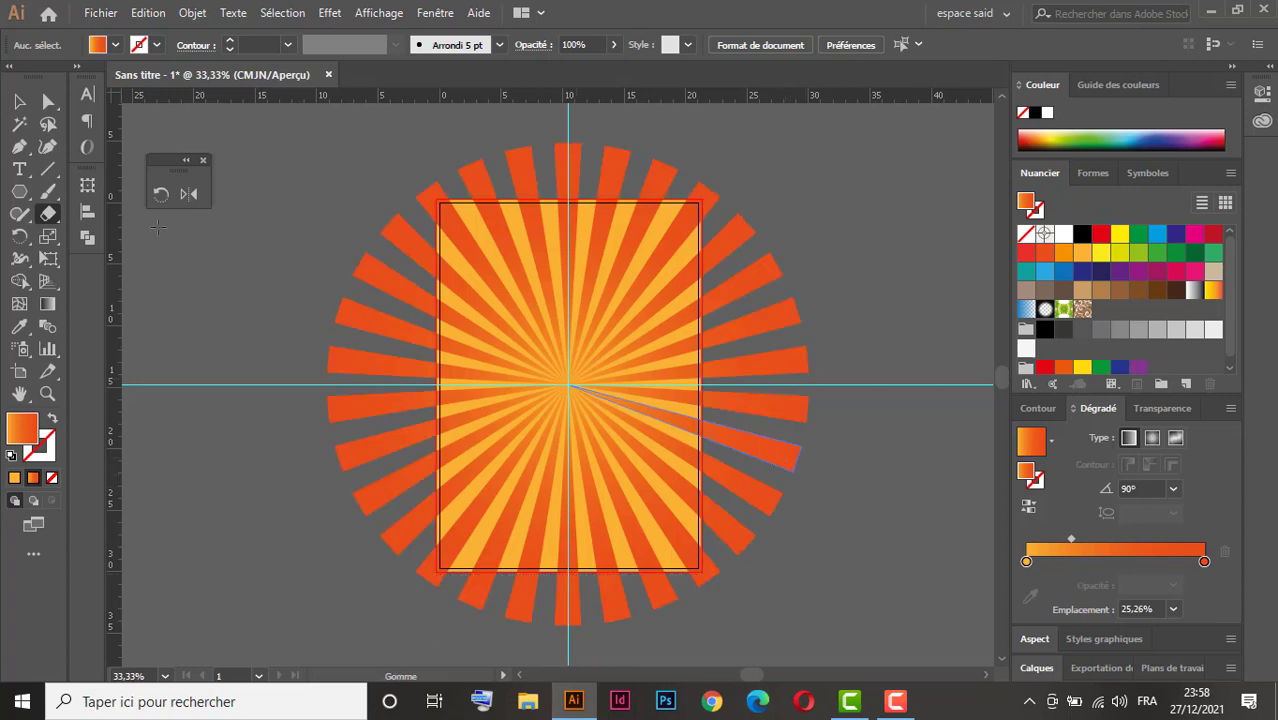
pyautogui.click(19, 101)
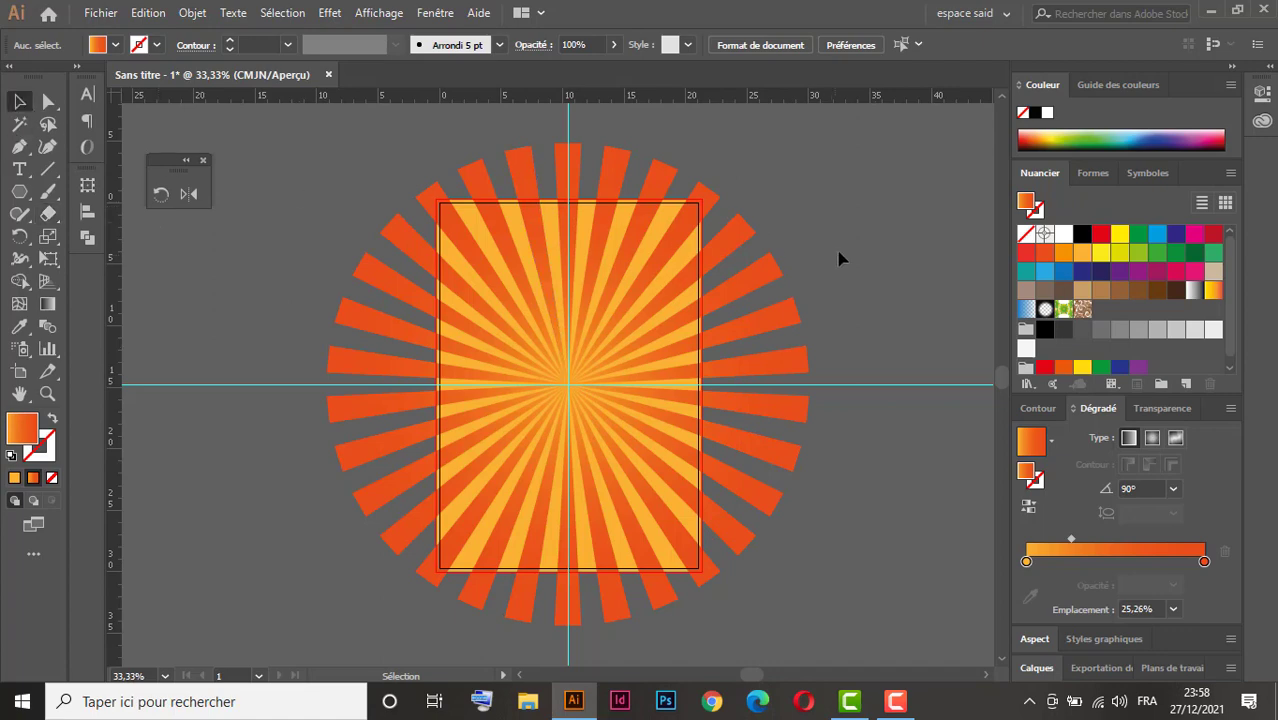
pyautogui.click(348, 525)
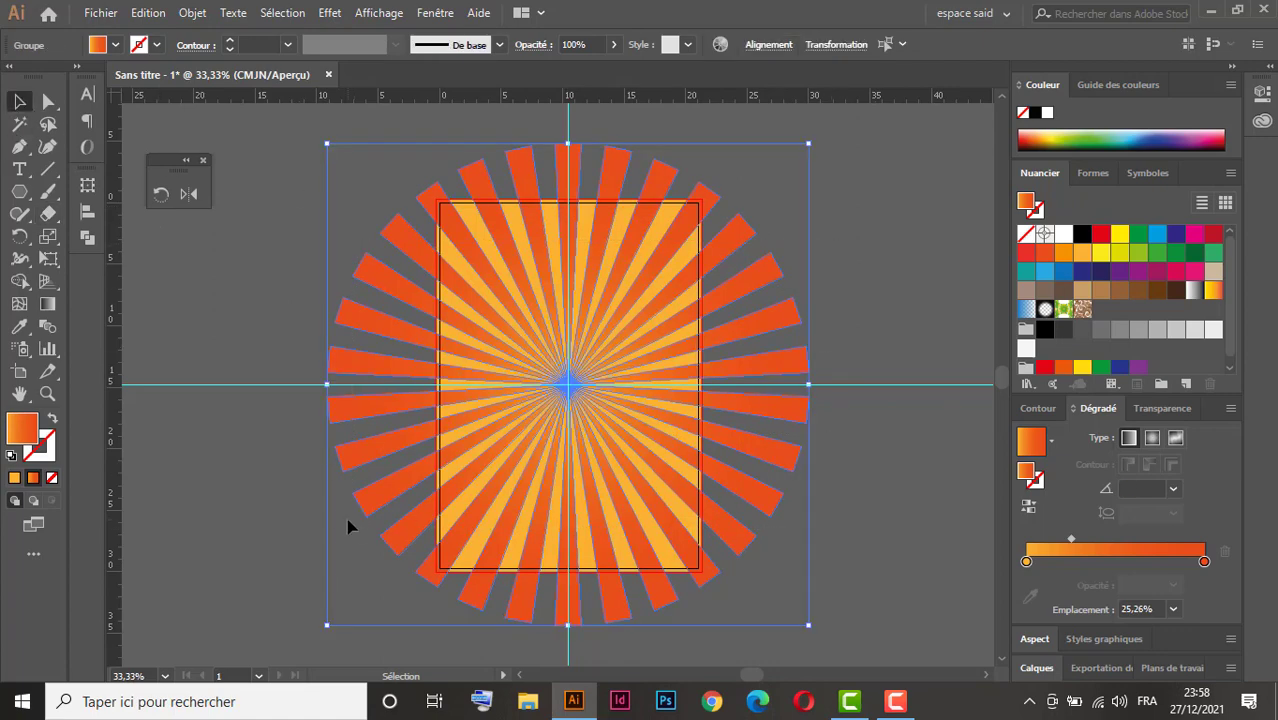
pyautogui.click(348, 525)
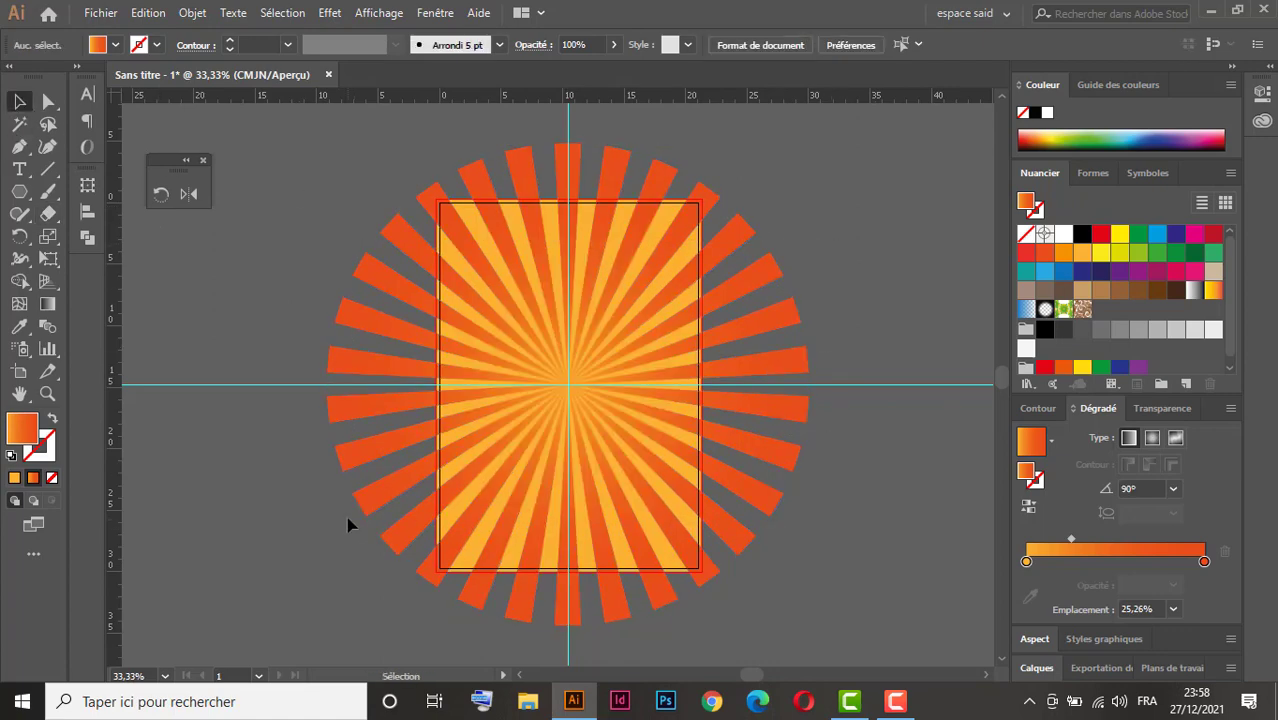
# Add a second A4 portrait artboard beside the sunburst poster and leave artboard editing.
pyautogui.click(21, 377)
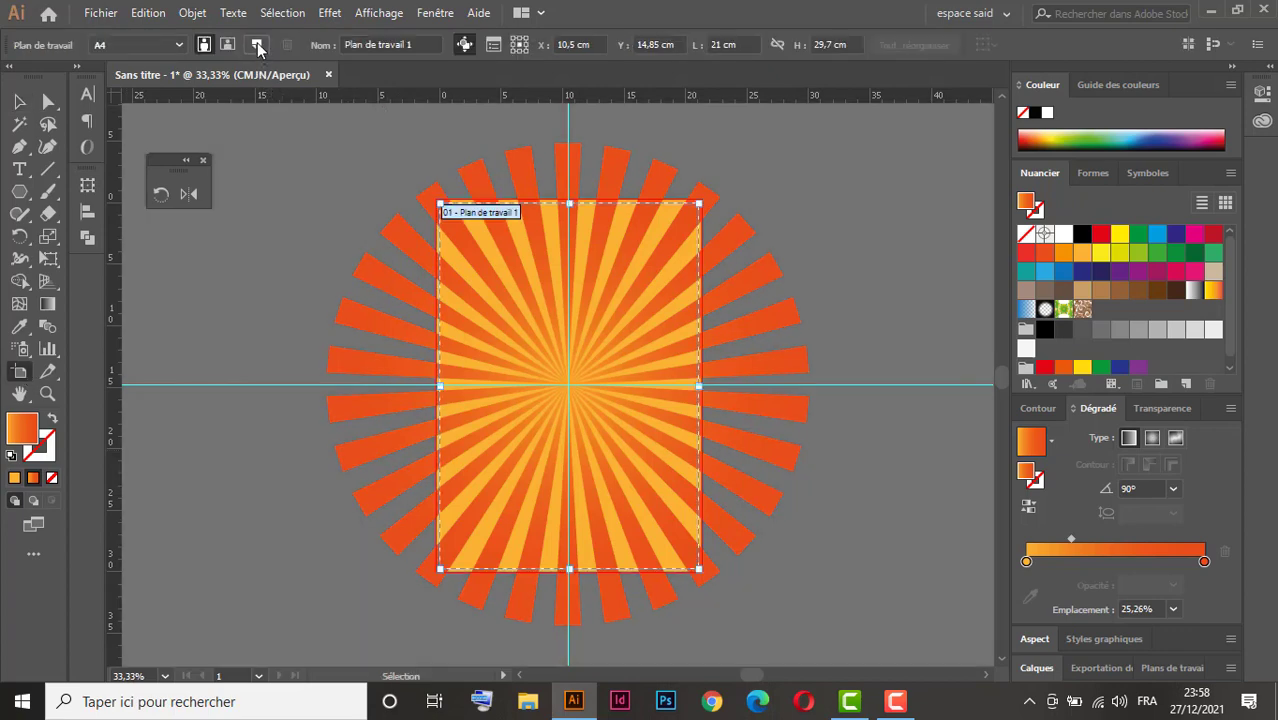
pyautogui.click(257, 45)
pyautogui.moveTo(633, 311); pyautogui.dragTo(829, 316)
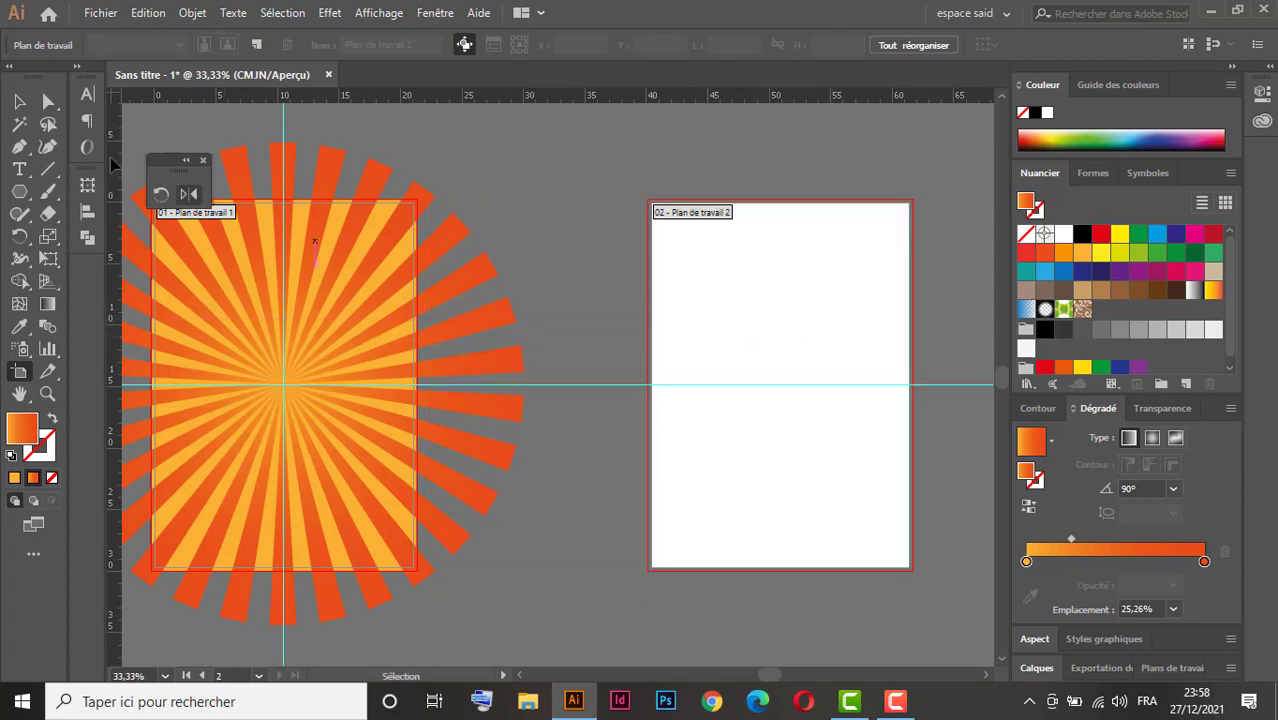
pyautogui.click(19, 101)
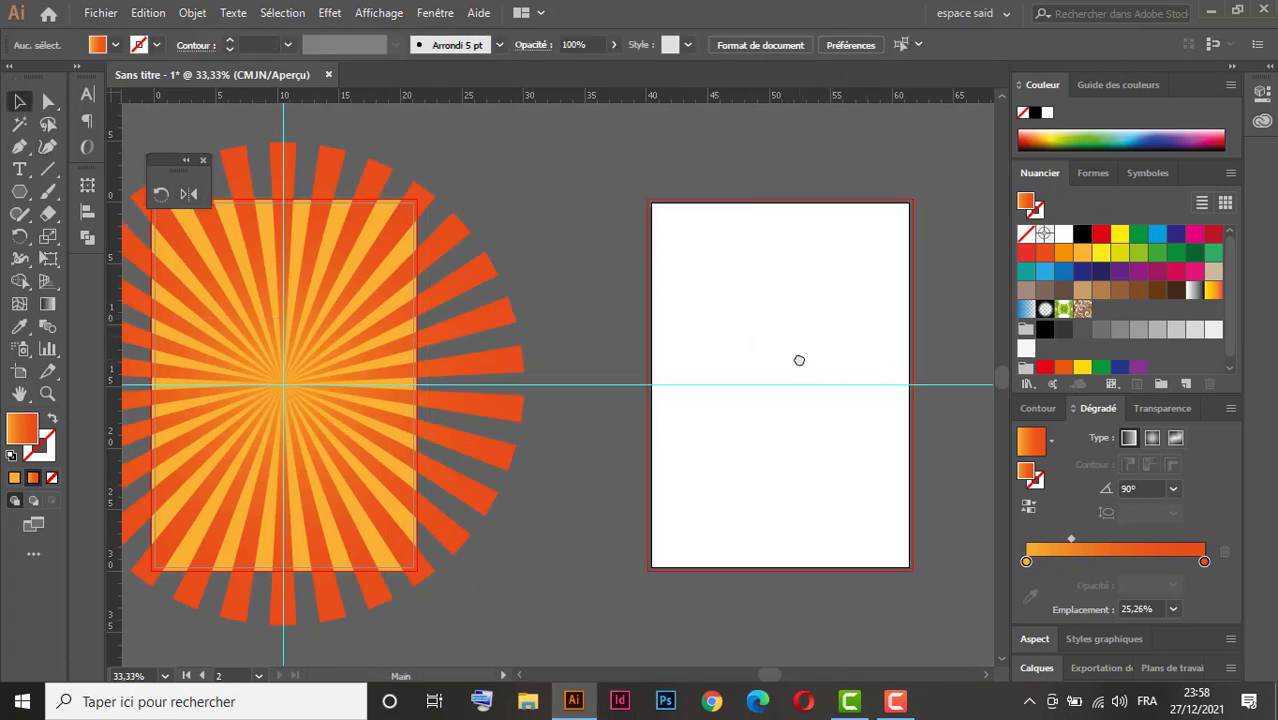
# Draw a rectangle covering the whole second artboard out to its bleed edges.
pyautogui.moveTo(799, 360); pyautogui.dragTo(650, 357)
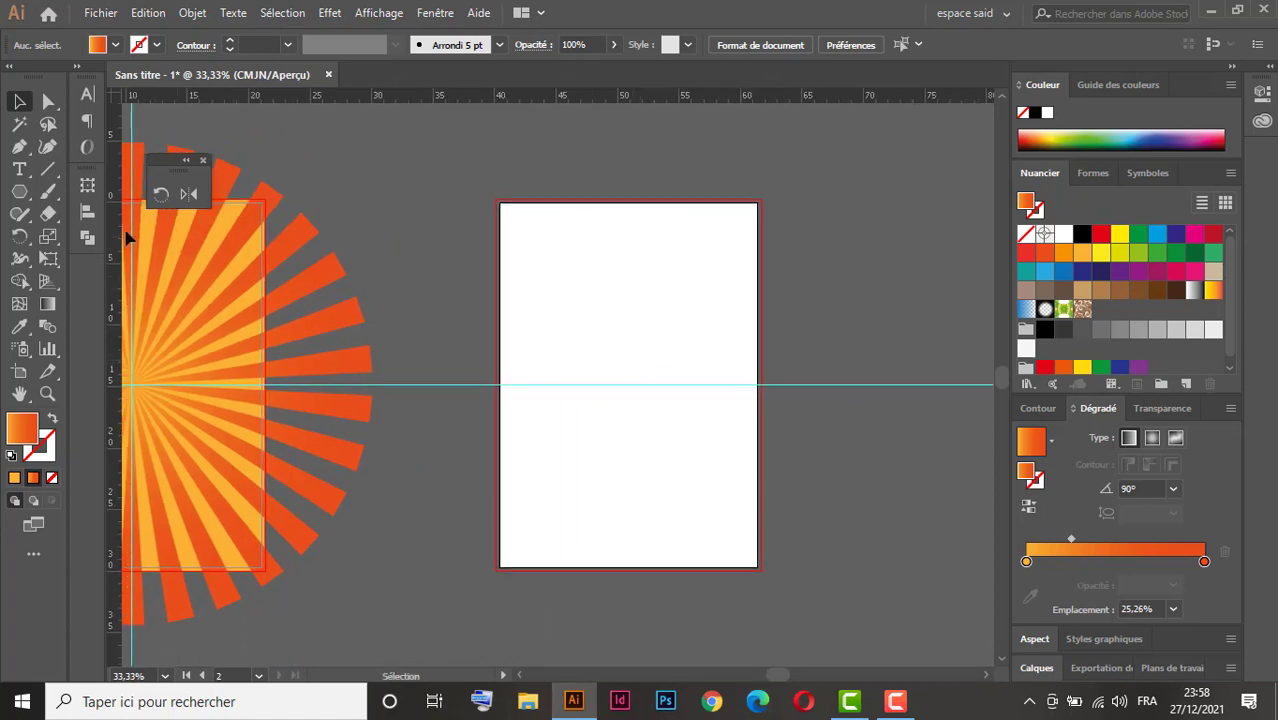
pyautogui.click(19, 191)
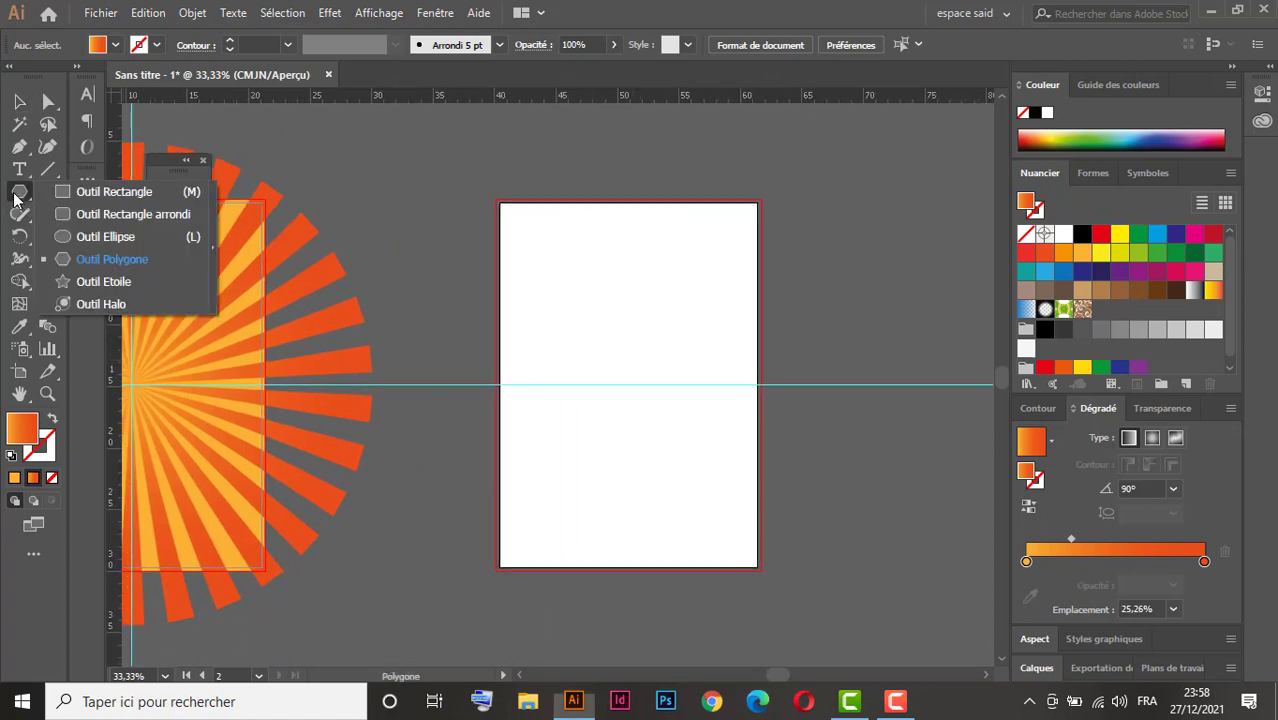
pyautogui.click(100, 192)
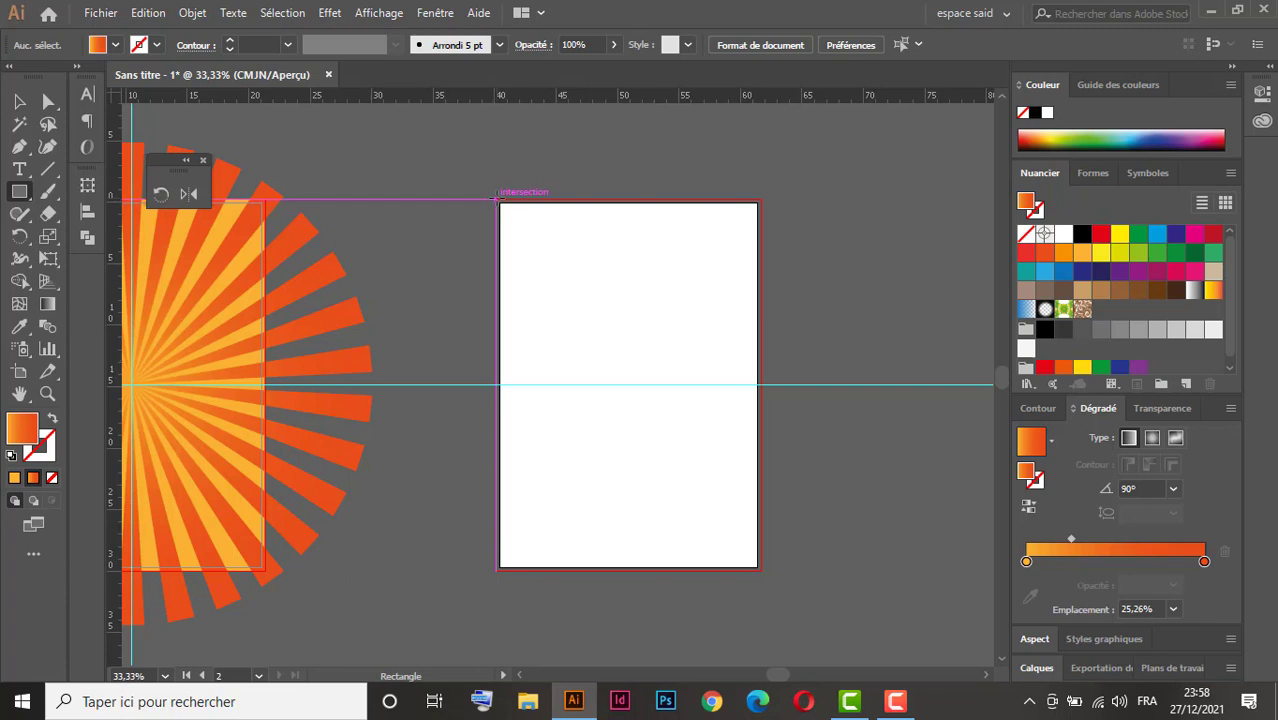
pyautogui.moveTo(497, 199); pyautogui.dragTo(762, 570)
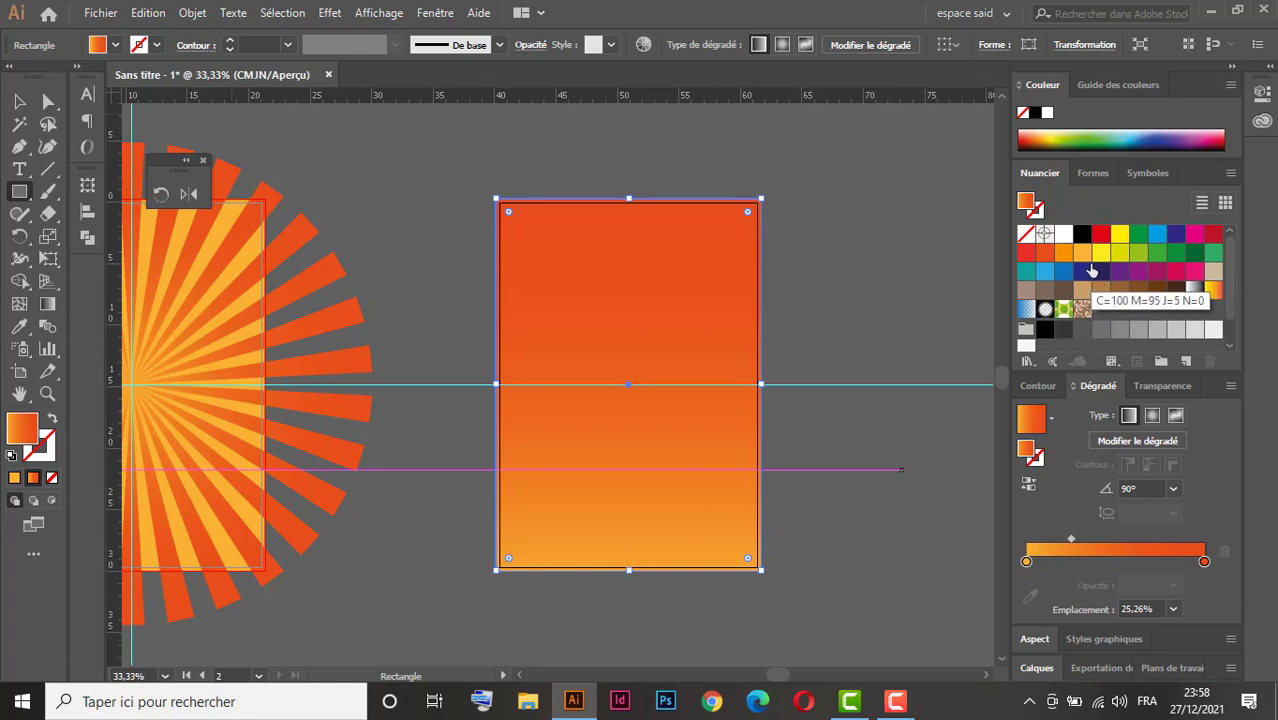
# Fill the rectangle with a linear gradient running from an orange start stop to a pure red end stop.
pyautogui.click(1102, 238)
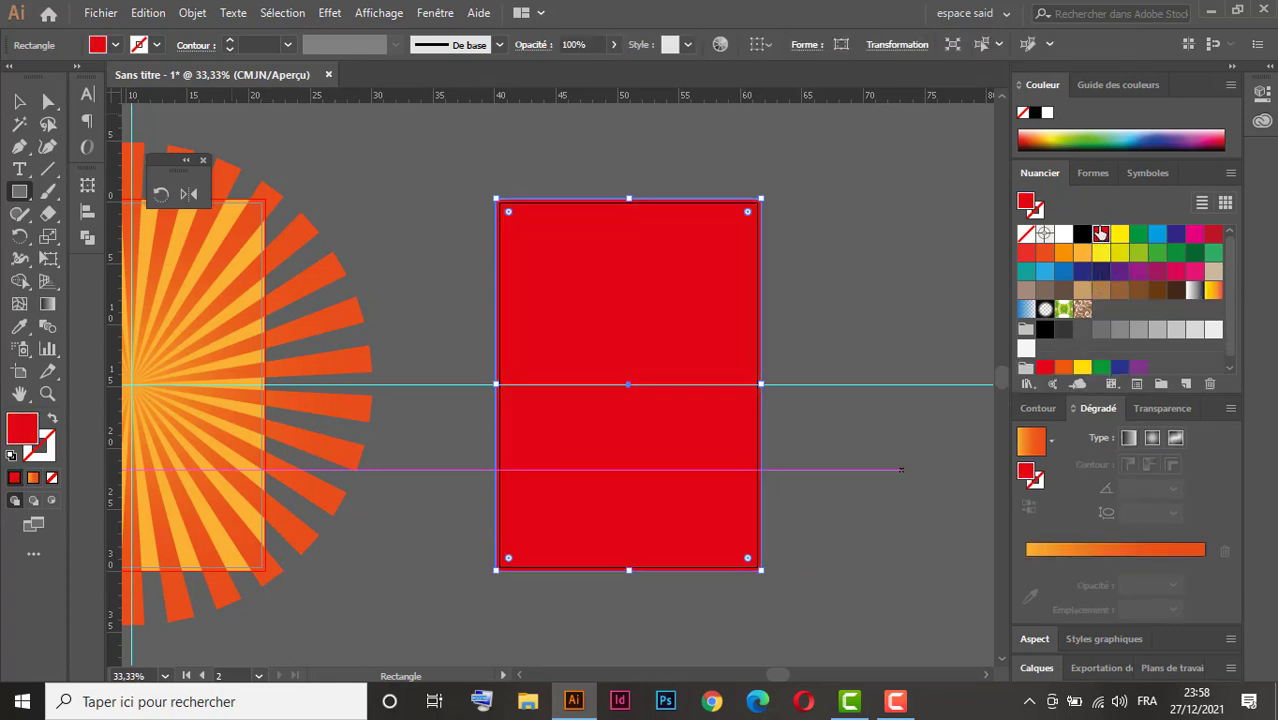
pyautogui.click(1114, 548)
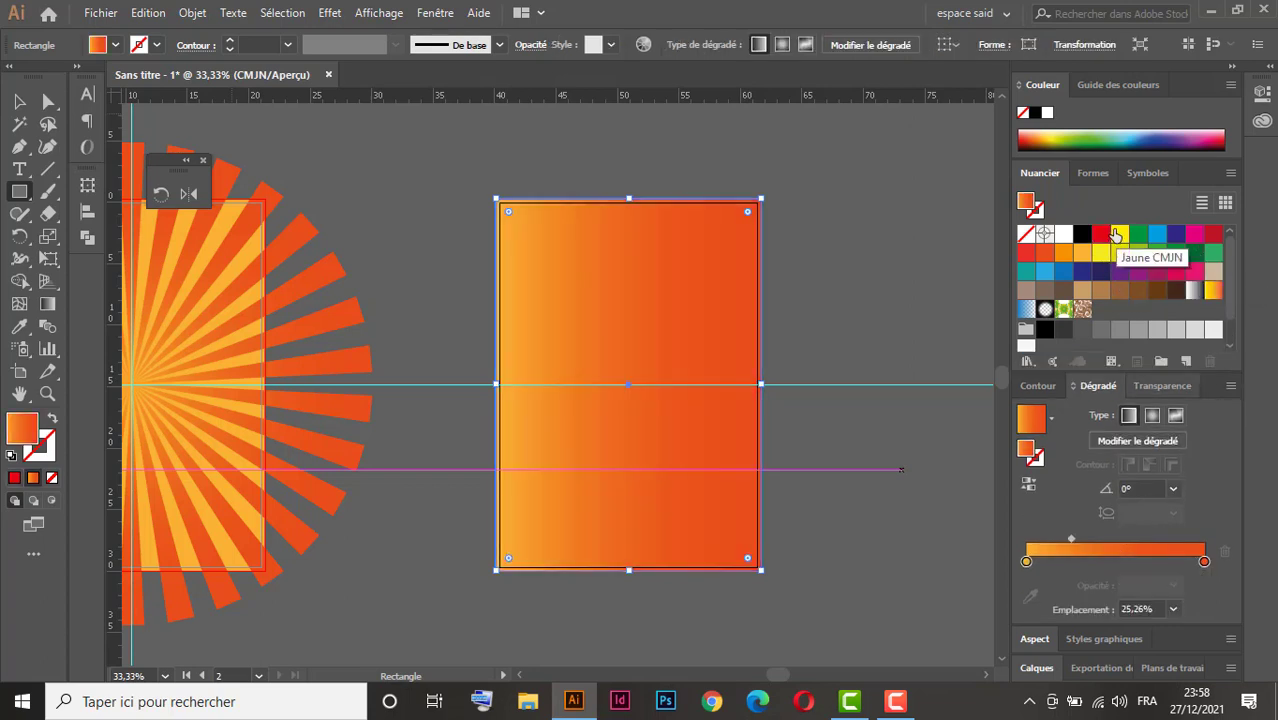
pyautogui.moveTo(1103, 238); pyautogui.dragTo(1204, 563)
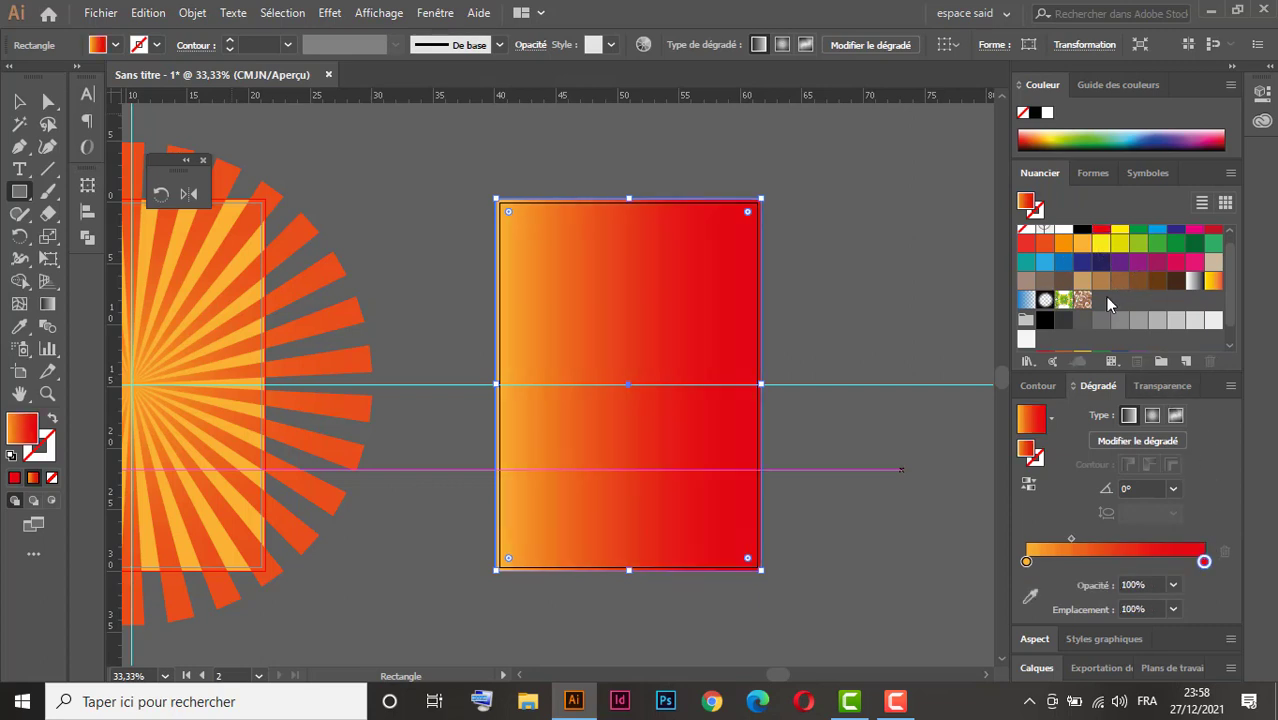
pyautogui.scroll(1, 1127, 262)
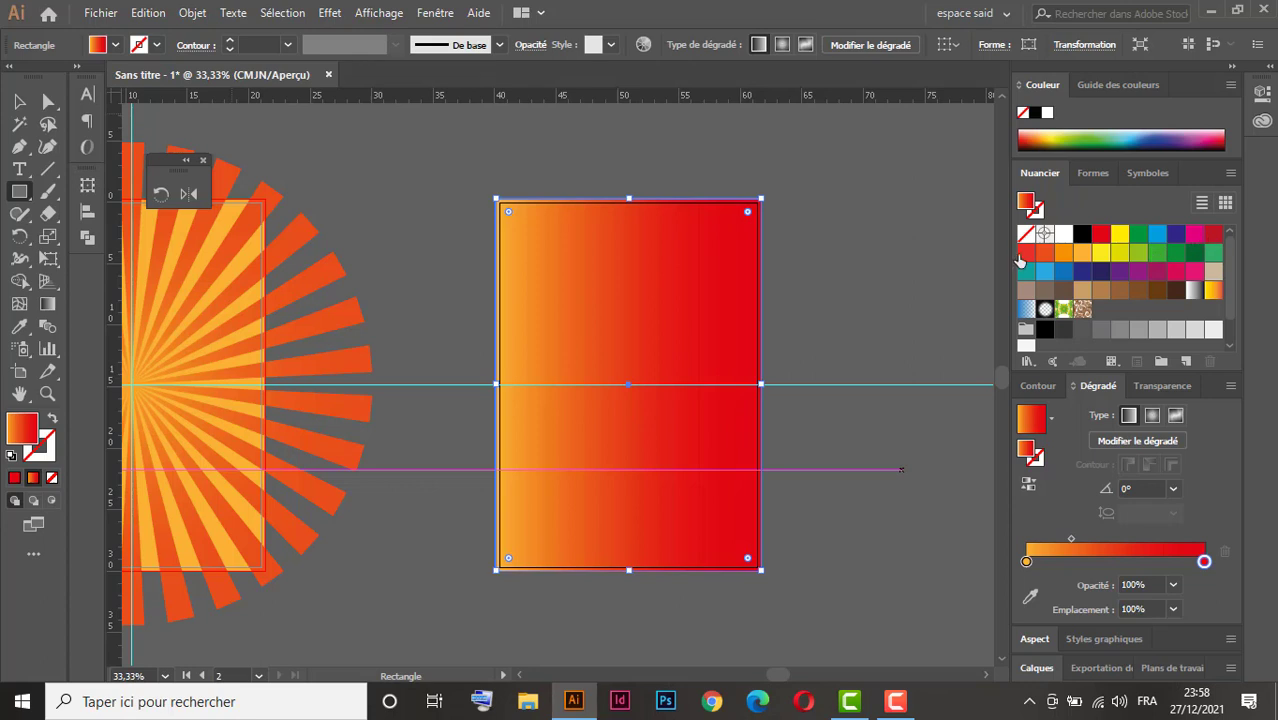
pyautogui.moveTo(1043, 255); pyautogui.dragTo(1027, 564)
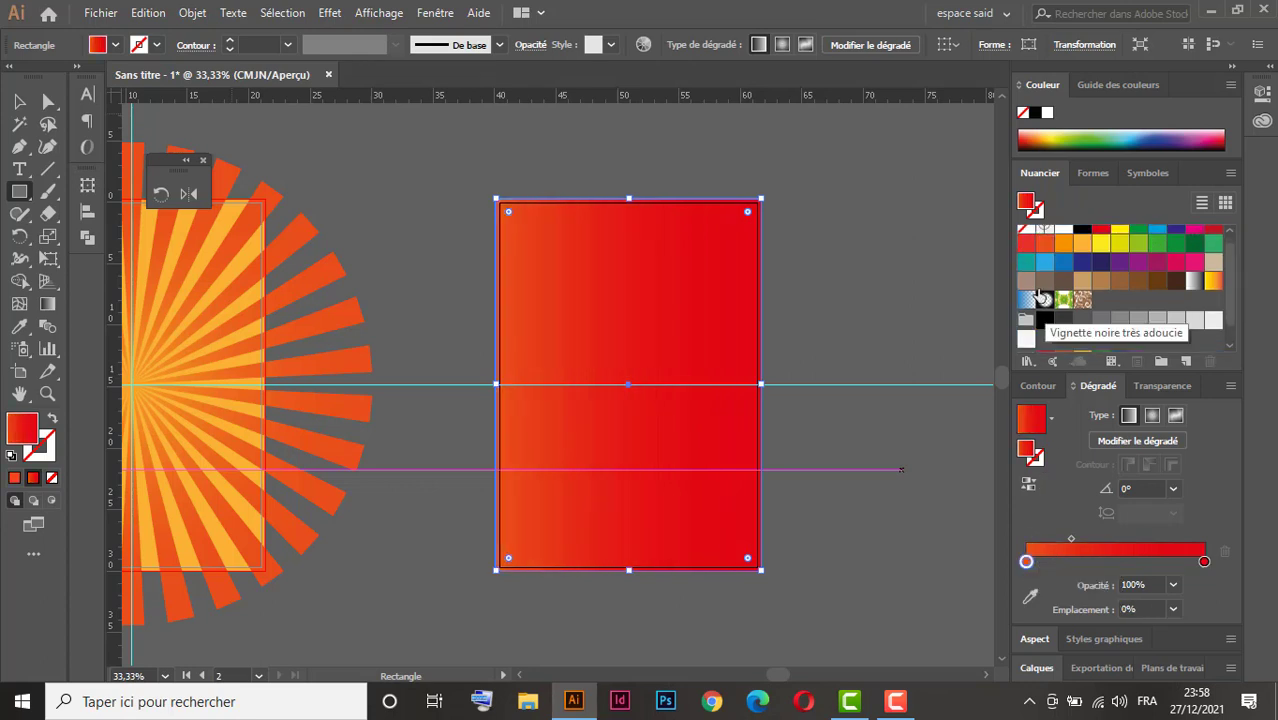
pyautogui.moveTo(1063, 244); pyautogui.dragTo(1026, 562)
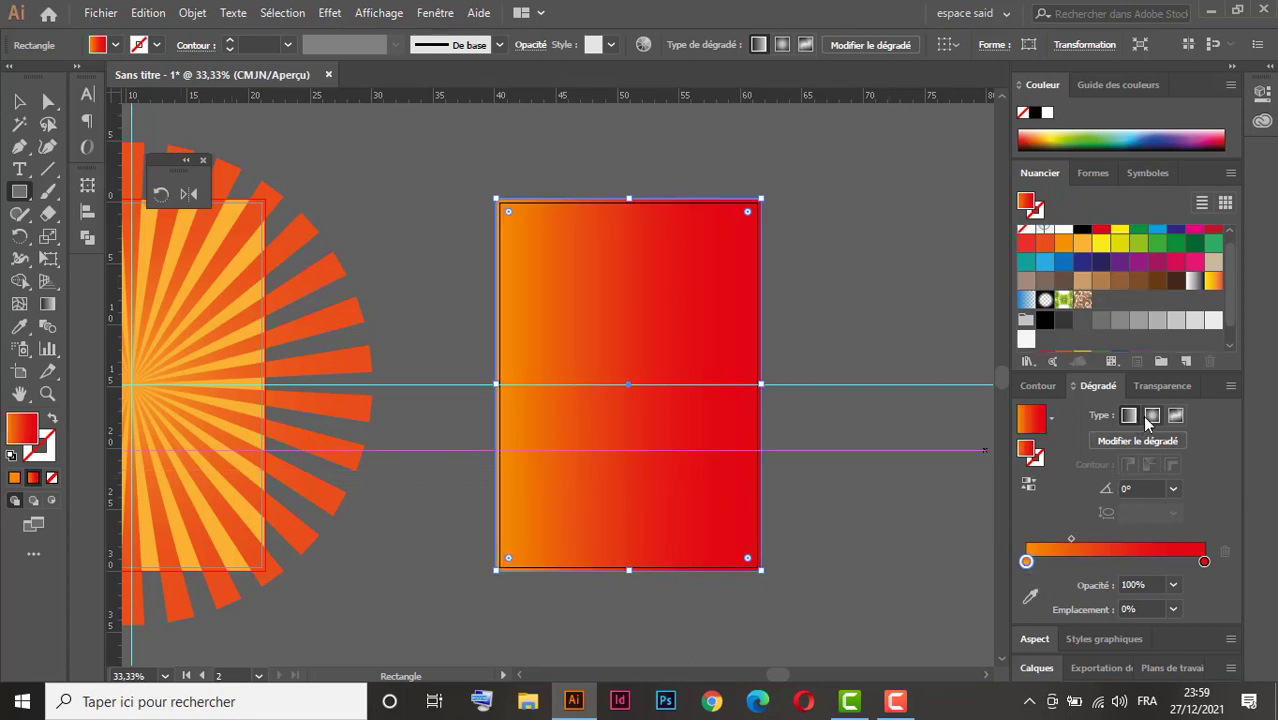
# Change the rectangle's gradient to radial and move its midpoint to 63.4%.
pyautogui.click(1152, 416)
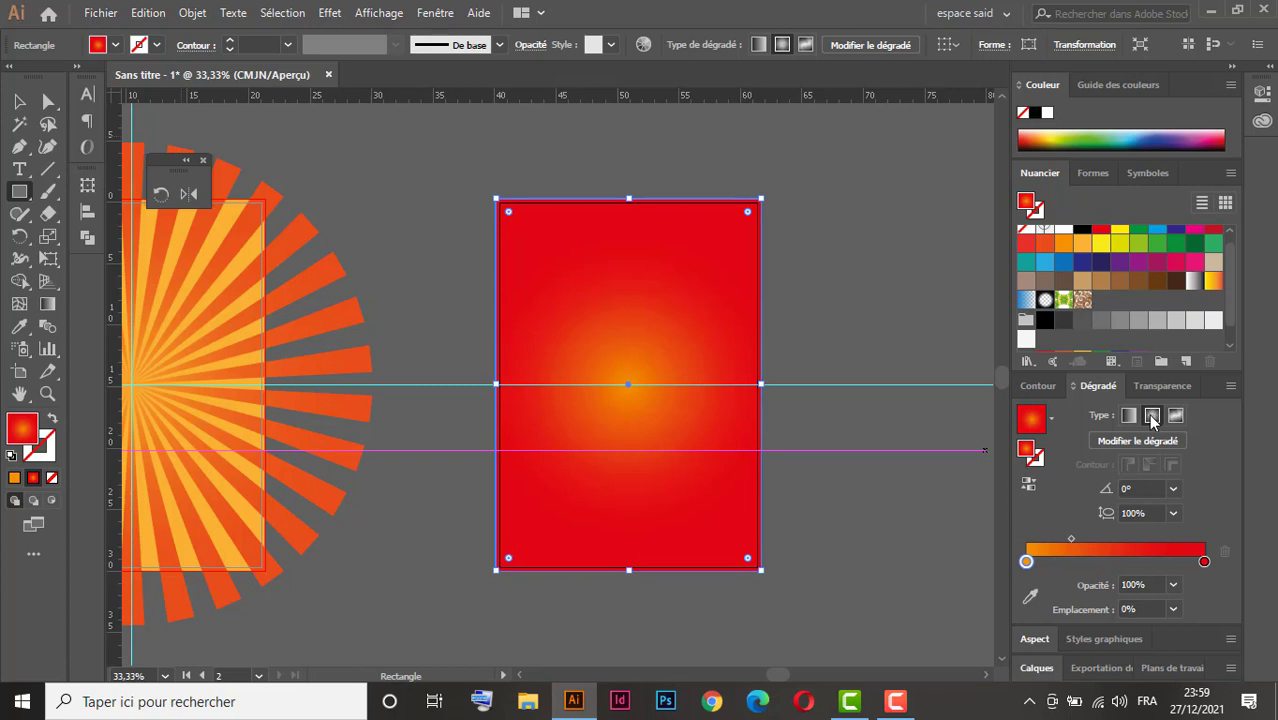
pyautogui.moveTo(1070, 539); pyautogui.dragTo(1138, 543)
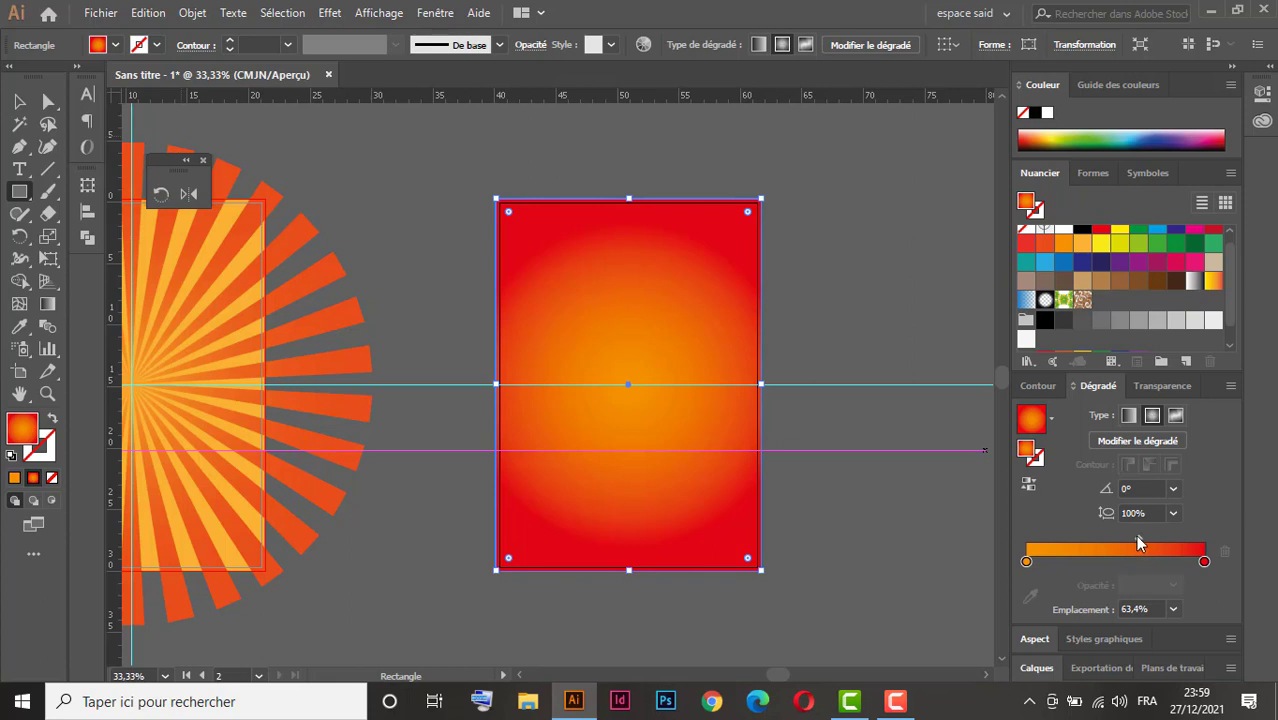
# Draw a thin horizontal rectangle from the radial background's centre past its right edge and make its gradient linear.
pyautogui.click(19, 101)
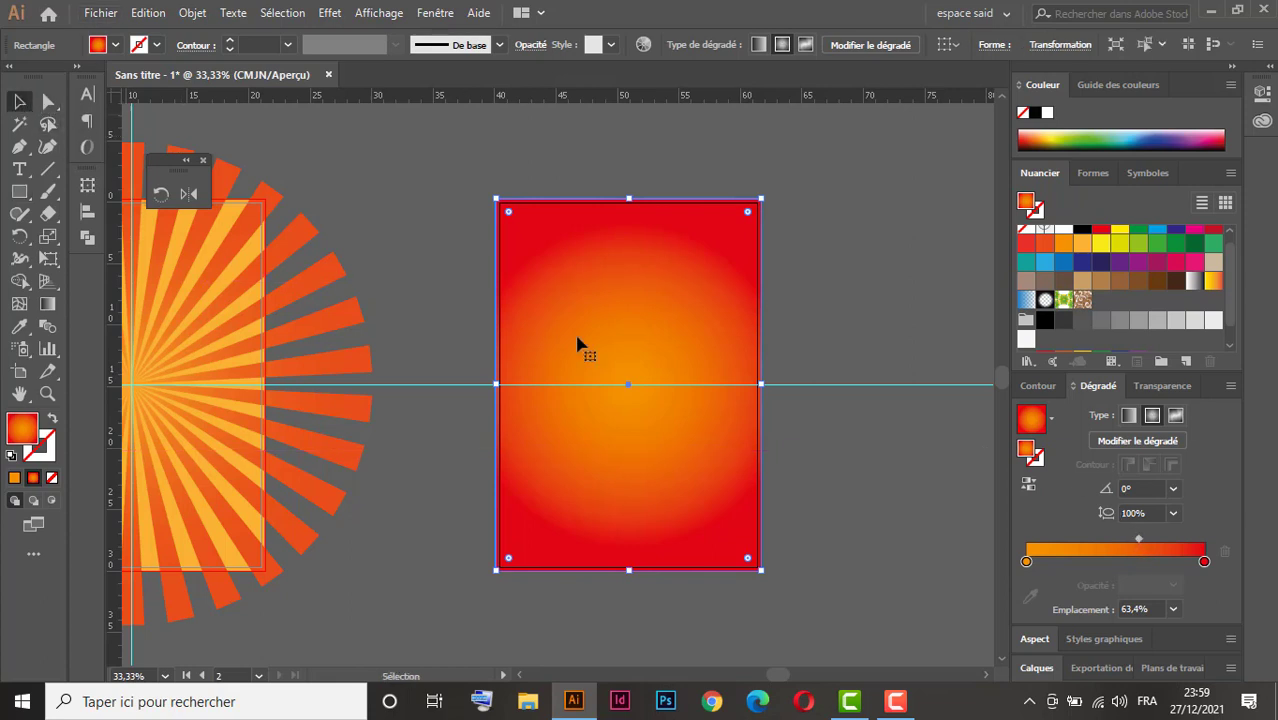
pyautogui.click(19, 191)
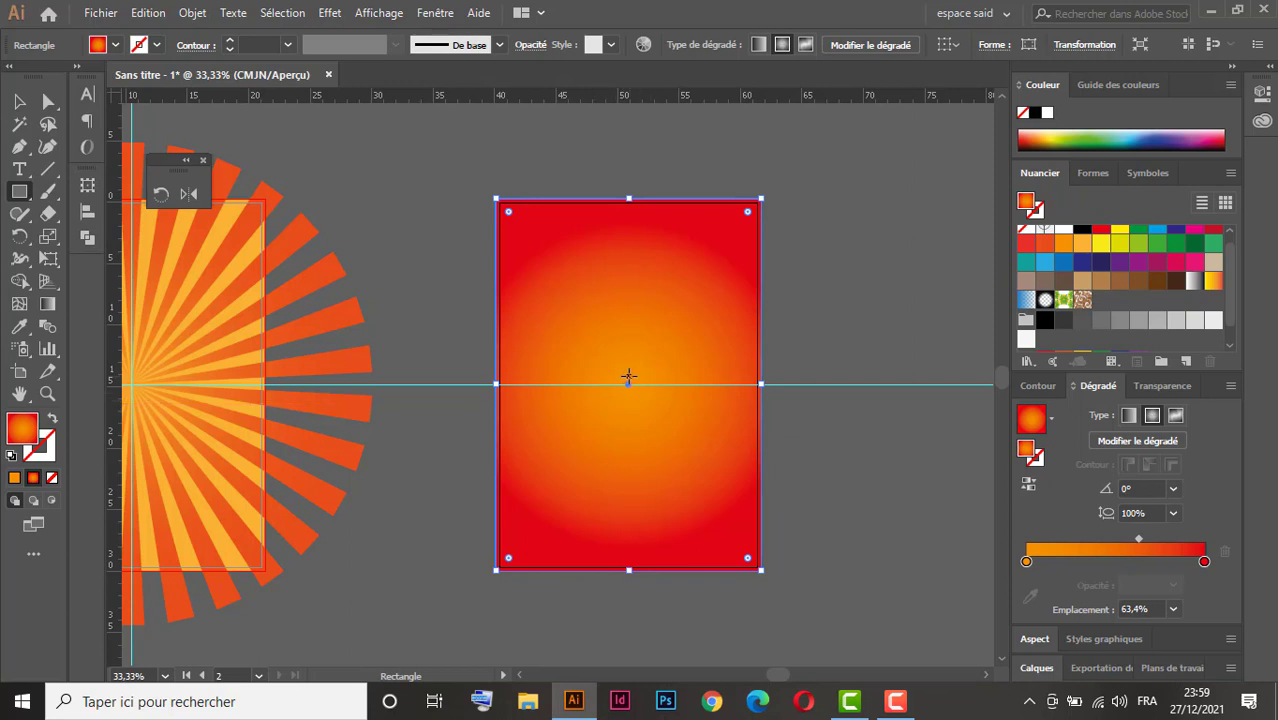
pyautogui.moveTo(628, 379)
pyautogui.mouseDown()
pyautogui.moveTo(633, 394)
pyautogui.moveTo(851, 393)
pyautogui.mouseUp()
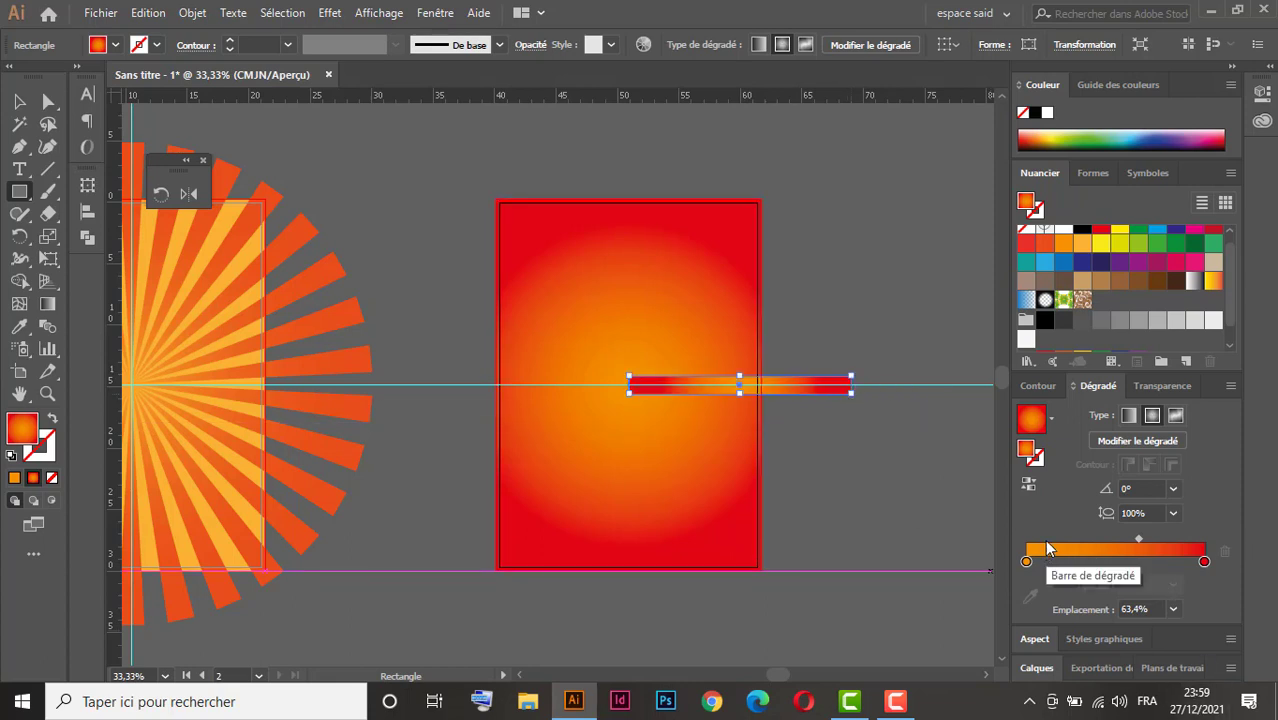
pyautogui.click(1130, 416)
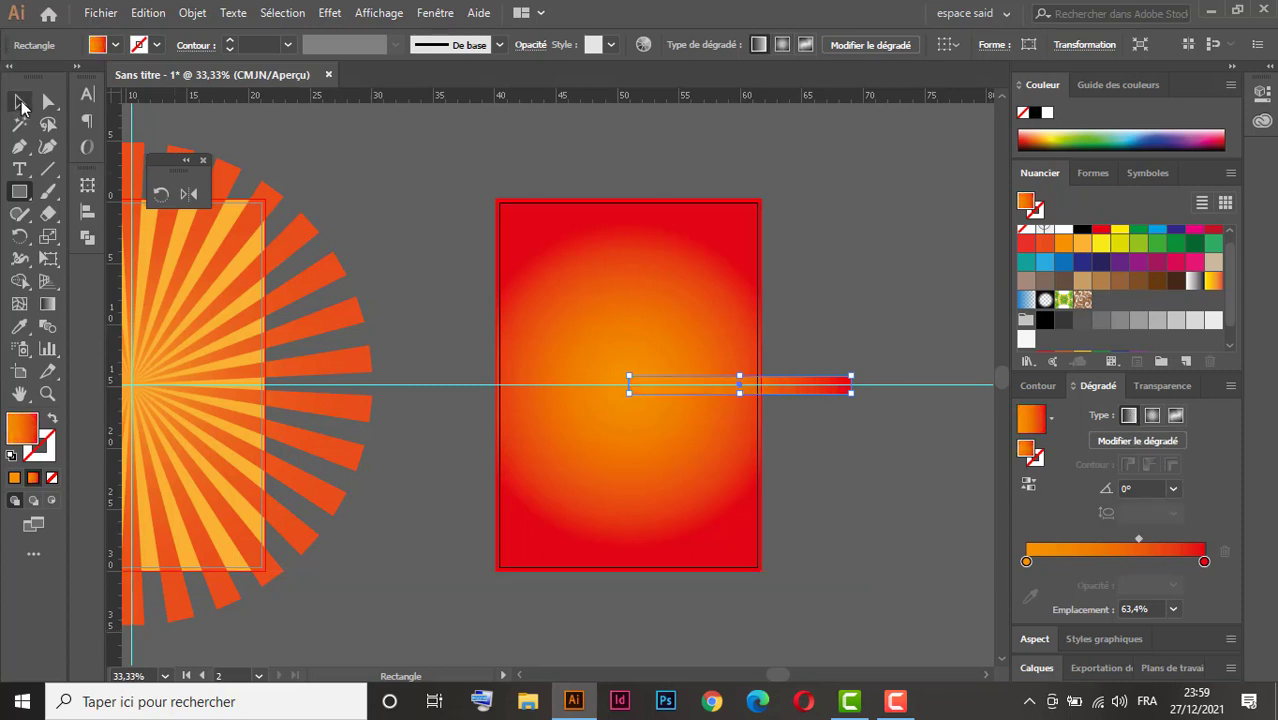
pyautogui.click(19, 101)
pyautogui.click(875, 436)
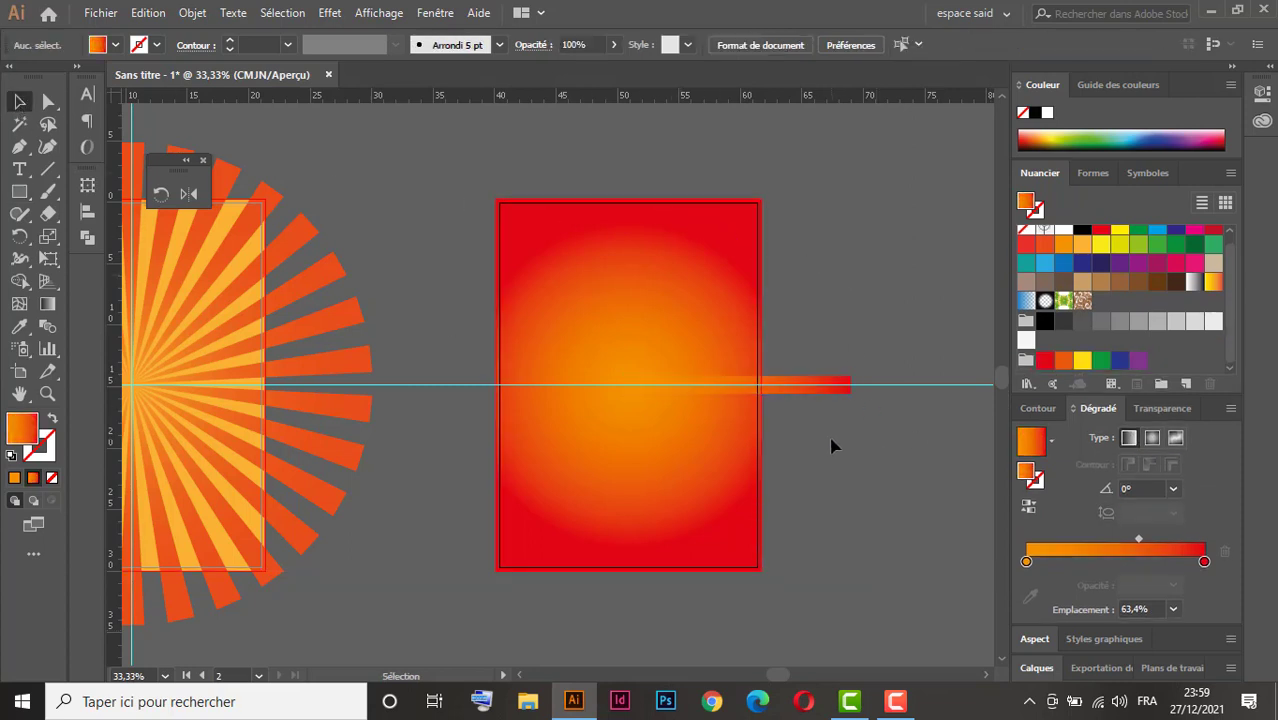
# Set the thin gradient bar's opacity to 64%.
pyautogui.click(792, 387)
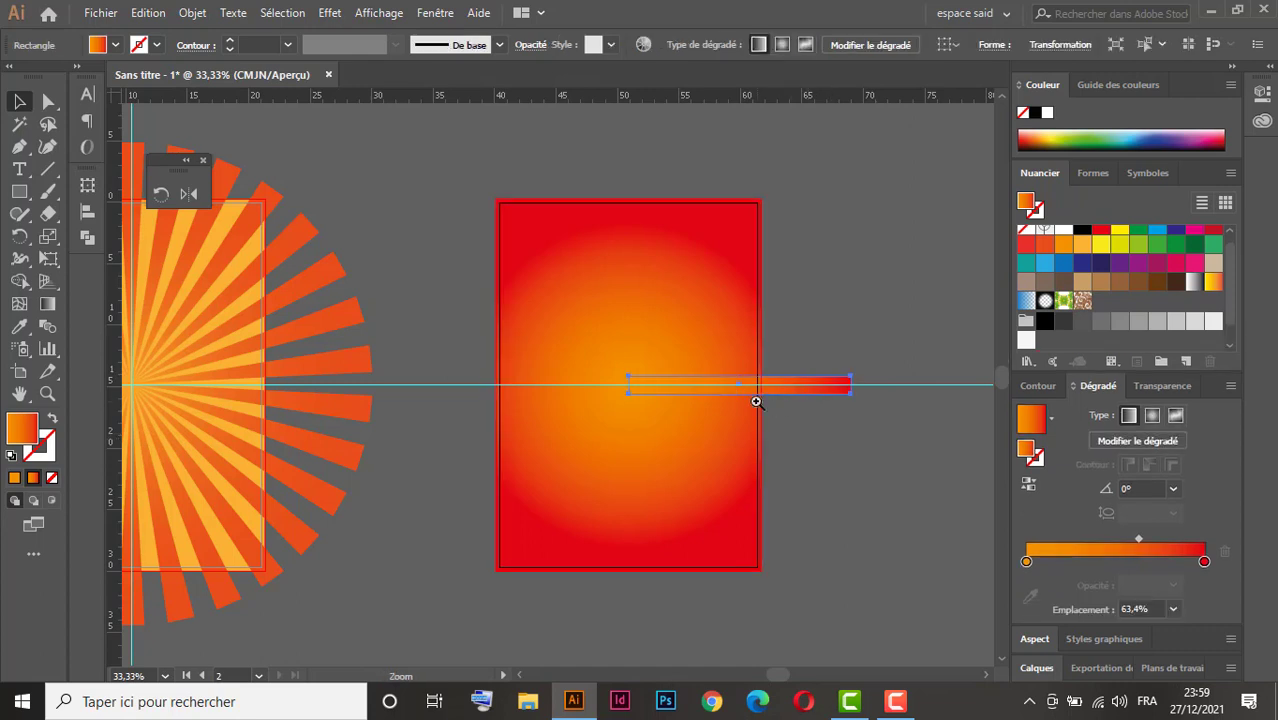
pyautogui.keyDown('ctrl'); pyautogui.click(756, 400); pyautogui.keyUp('ctrl')
pyautogui.moveTo(462, 431); pyautogui.dragTo(641, 435)
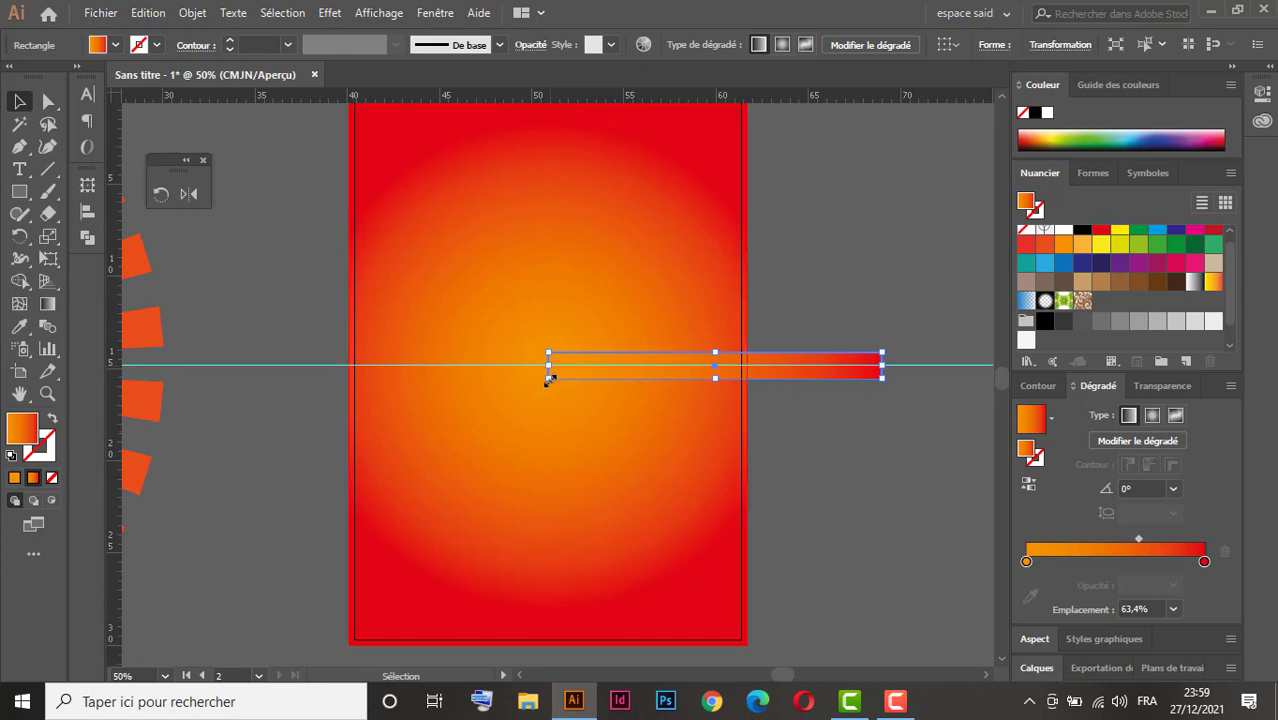
pyautogui.keyDown('shift'); pyautogui.click(600, 425); pyautogui.keyUp('shift')
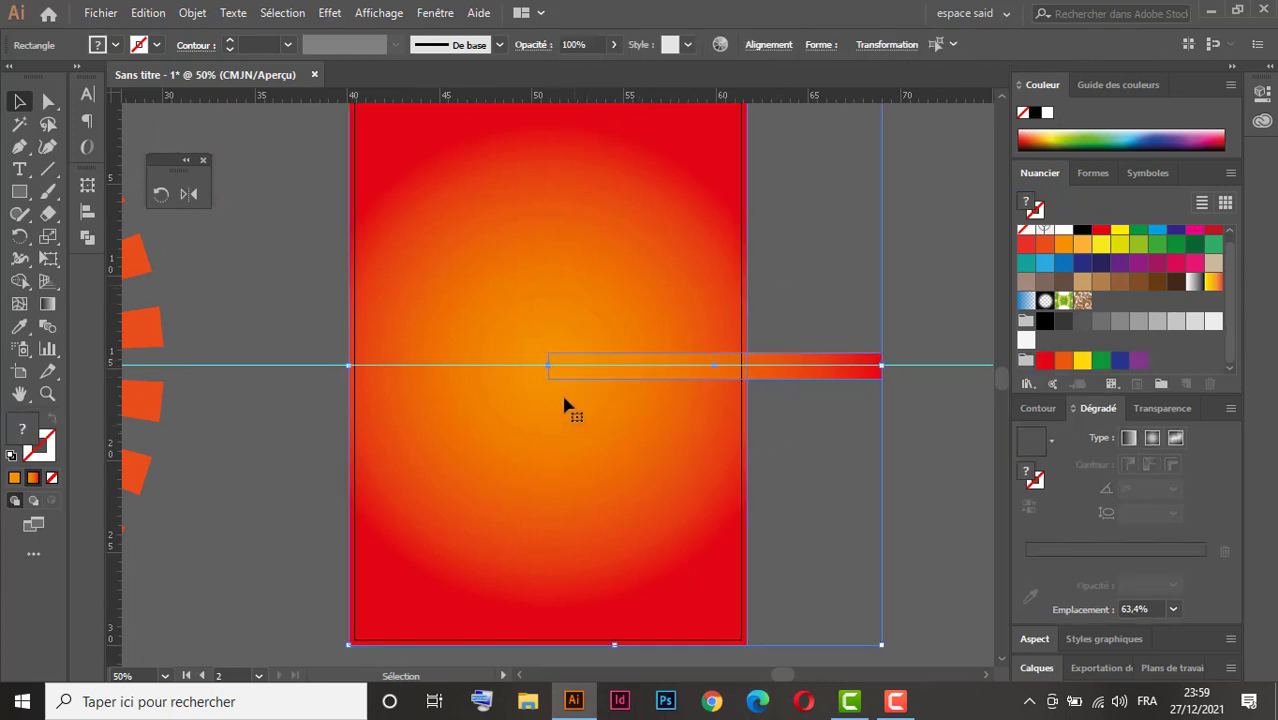
pyautogui.click(924, 330)
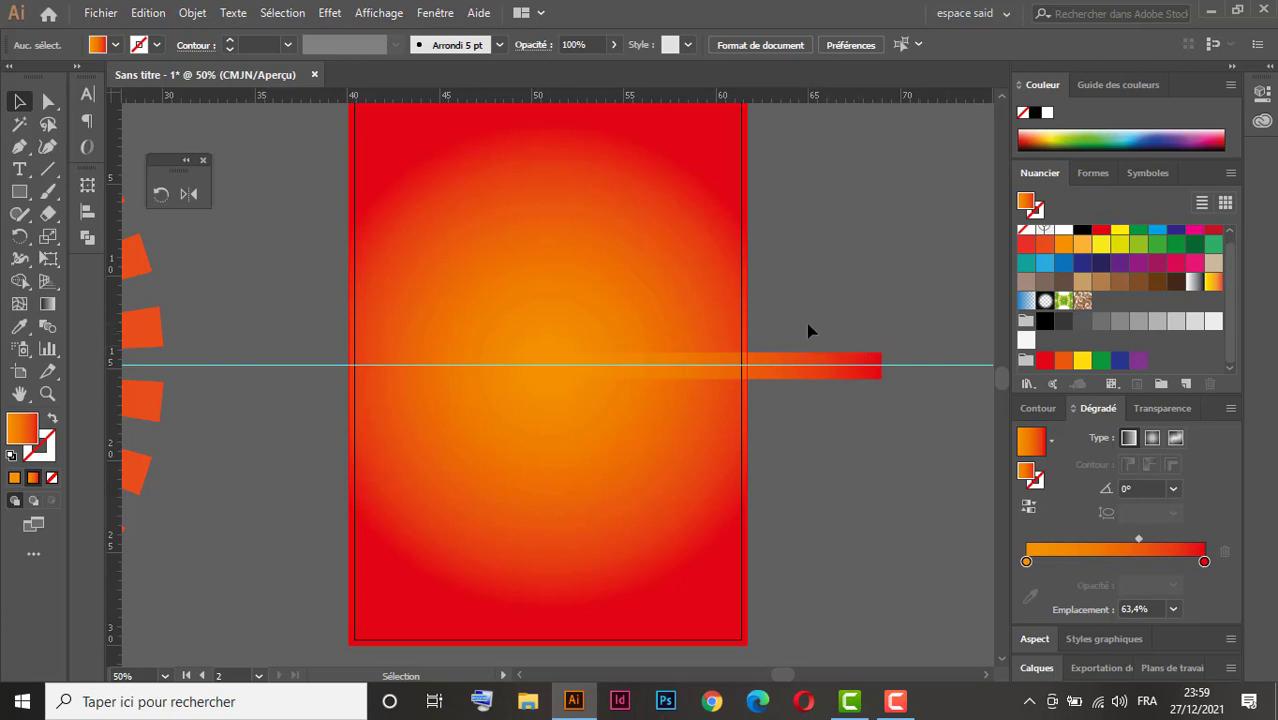
pyautogui.moveTo(857, 400); pyautogui.dragTo(854, 408)
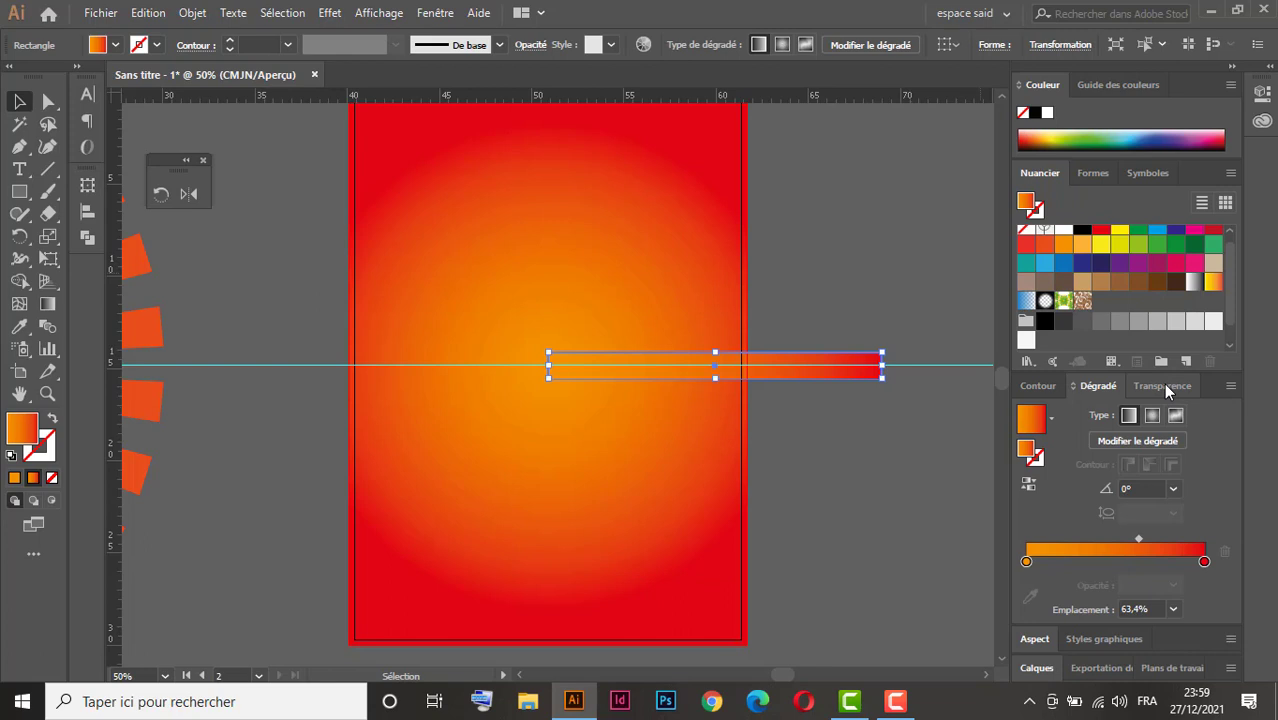
pyautogui.click(530, 46)
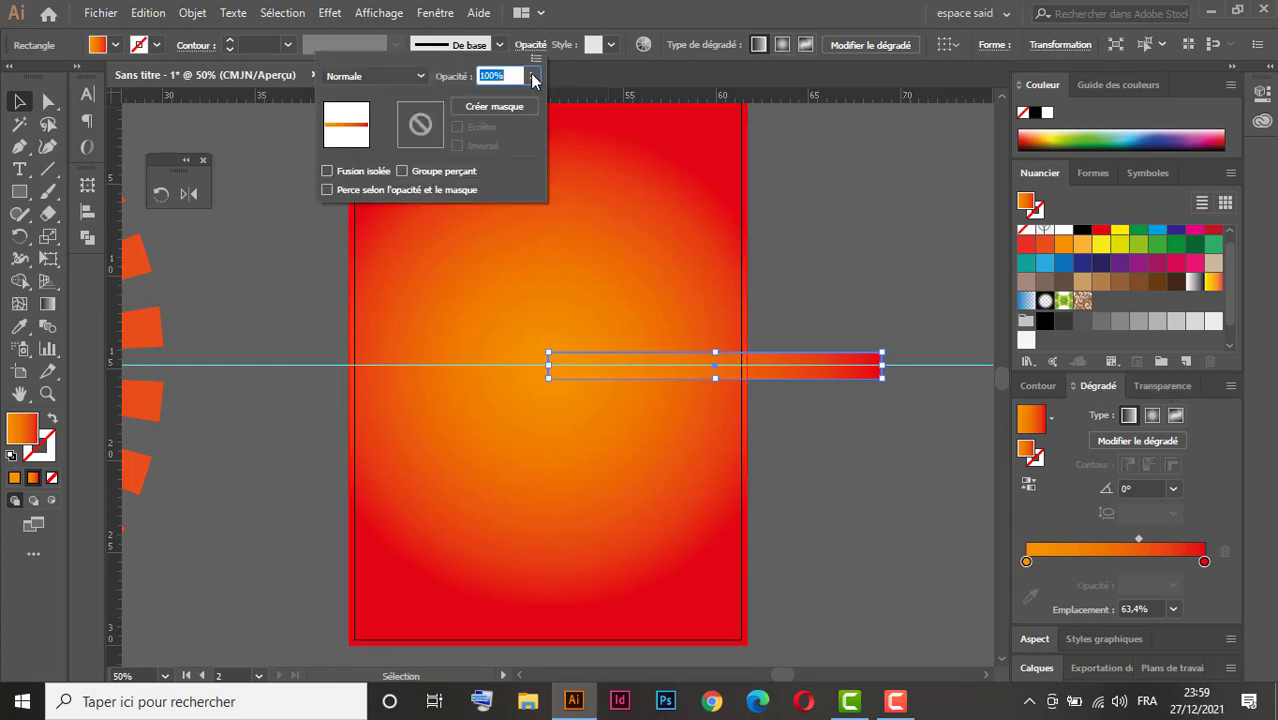
pyautogui.click(530, 77)
pyautogui.moveTo(530, 107); pyautogui.dragTo(505, 104)
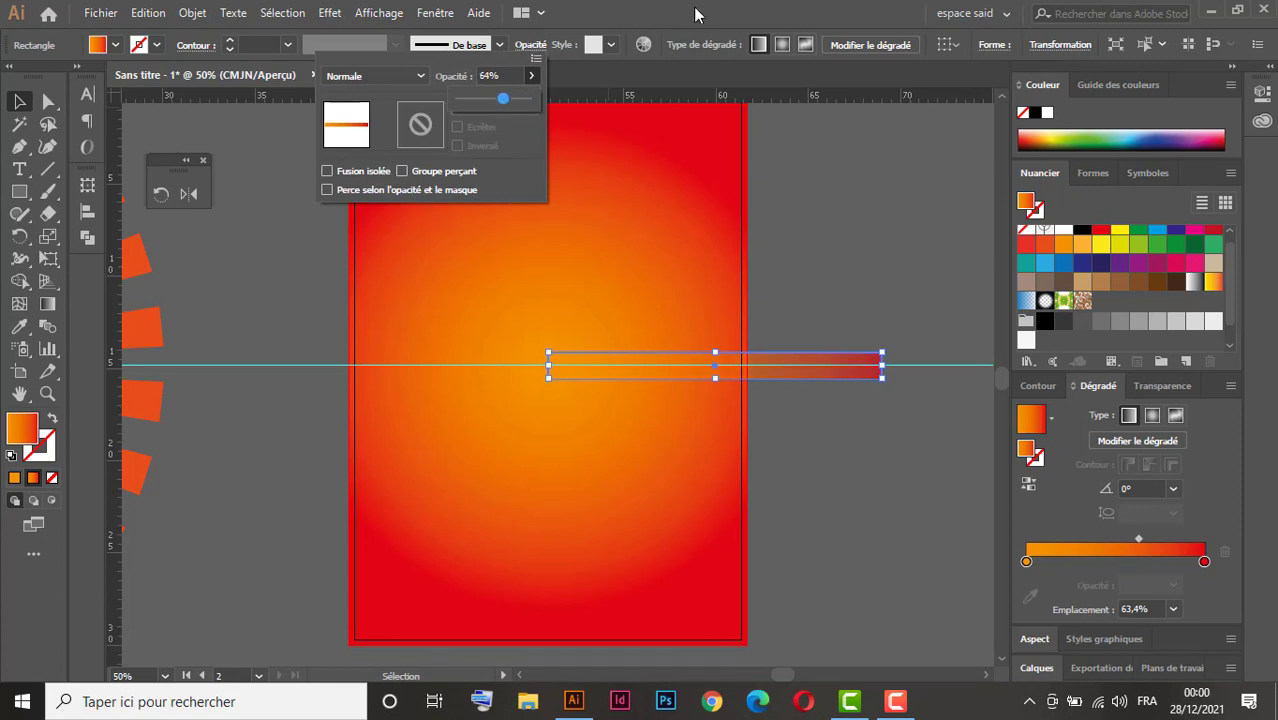
pyautogui.click(693, 54)
pyautogui.press('Escape')
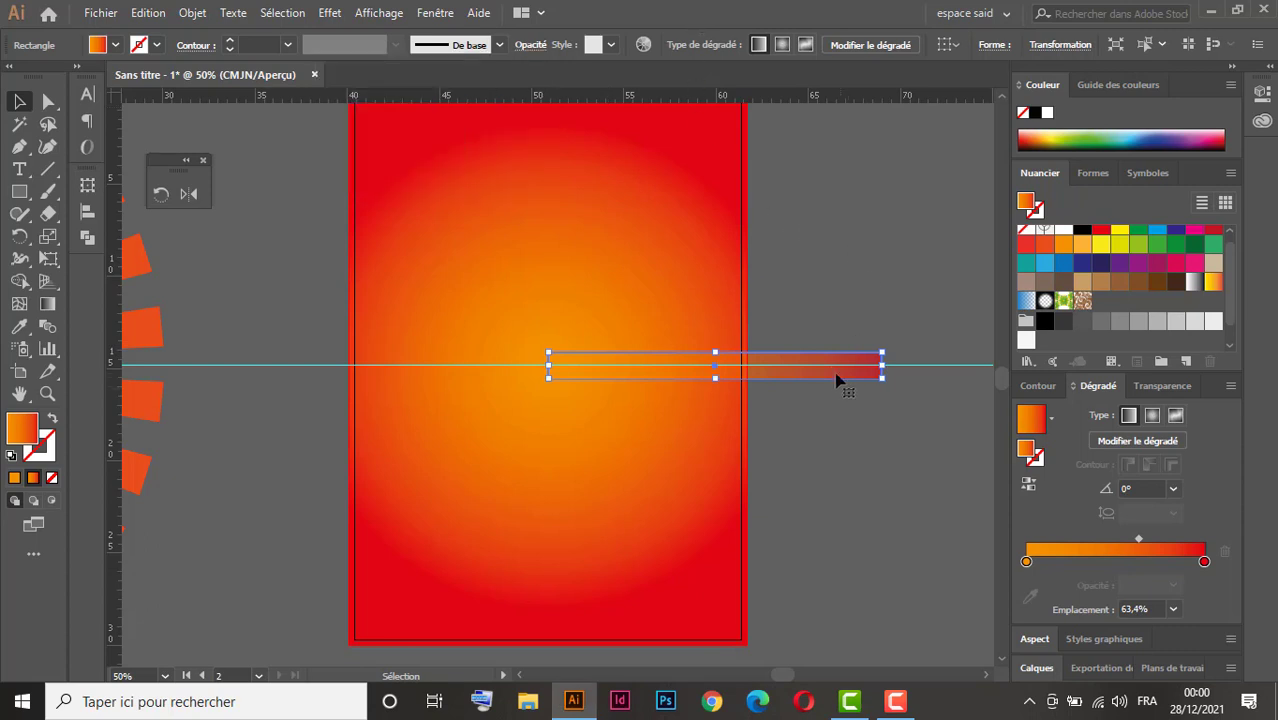
# Change the start stop of the bar's gradient to white, leaving the red end stop.
pyautogui.press('r')
pyautogui.doubleClick(1027, 563)
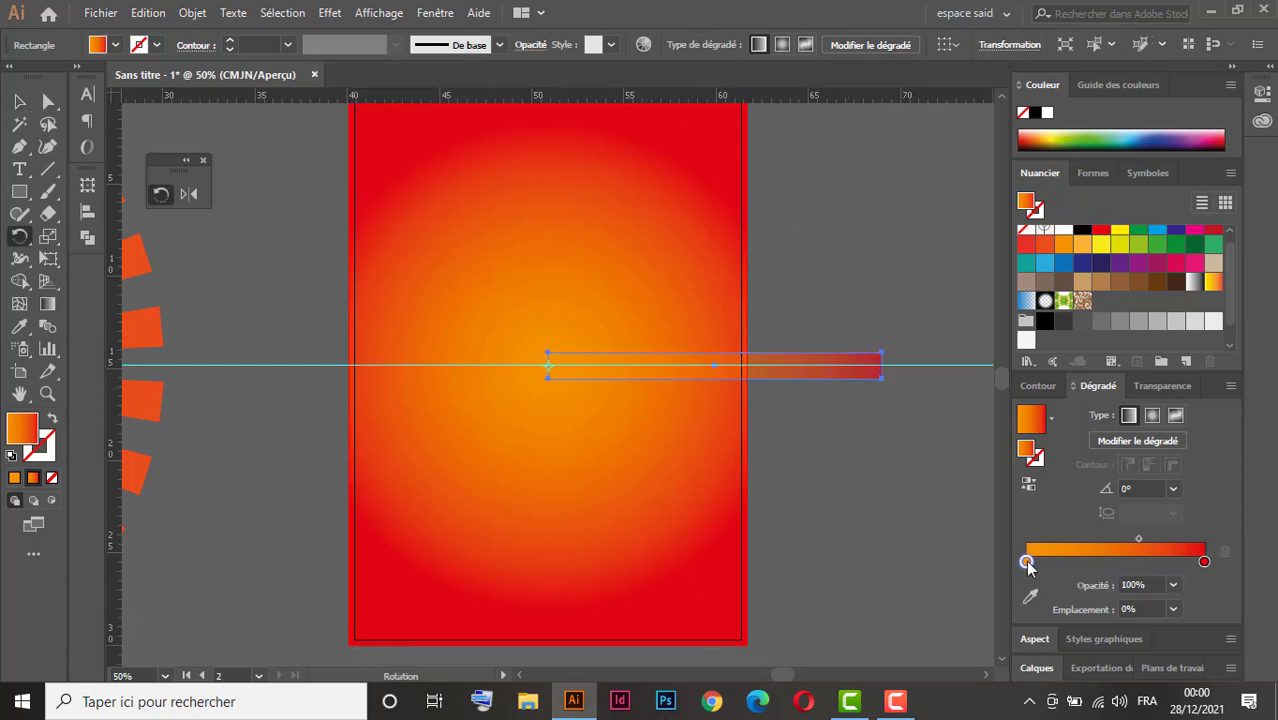
pyautogui.click(981, 377)
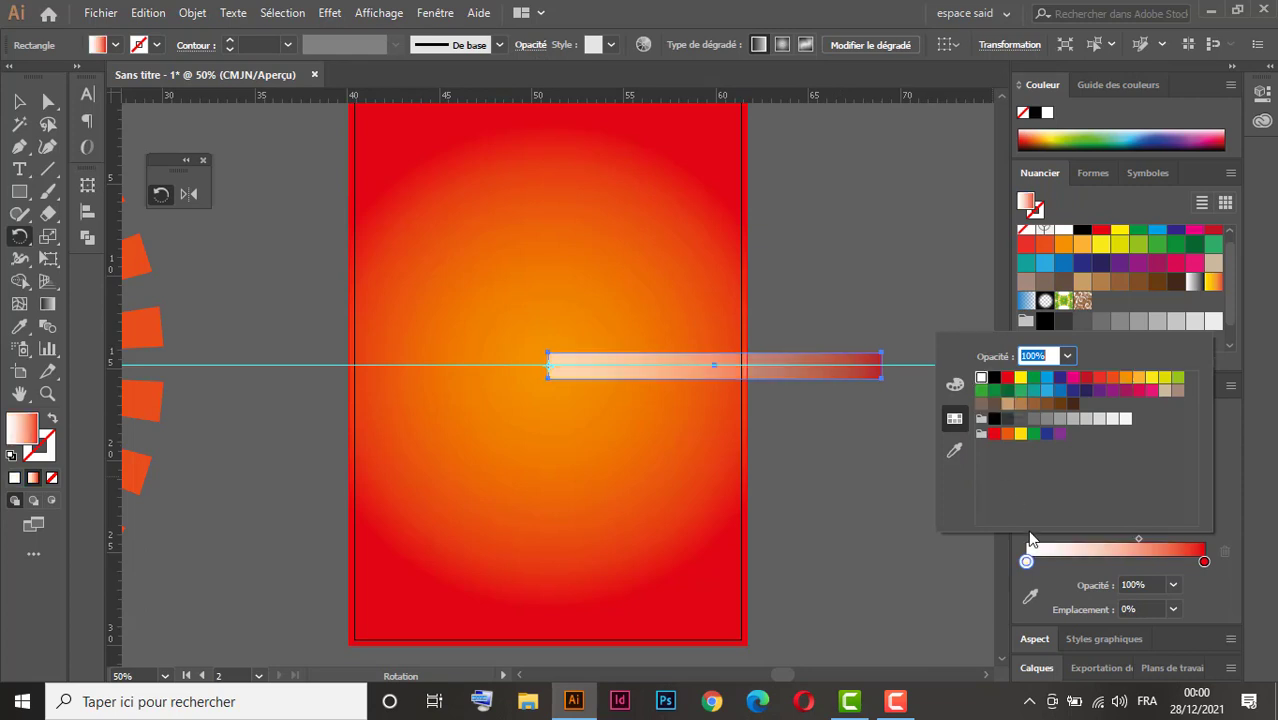
pyautogui.click(1222, 511)
pyautogui.click(19, 101)
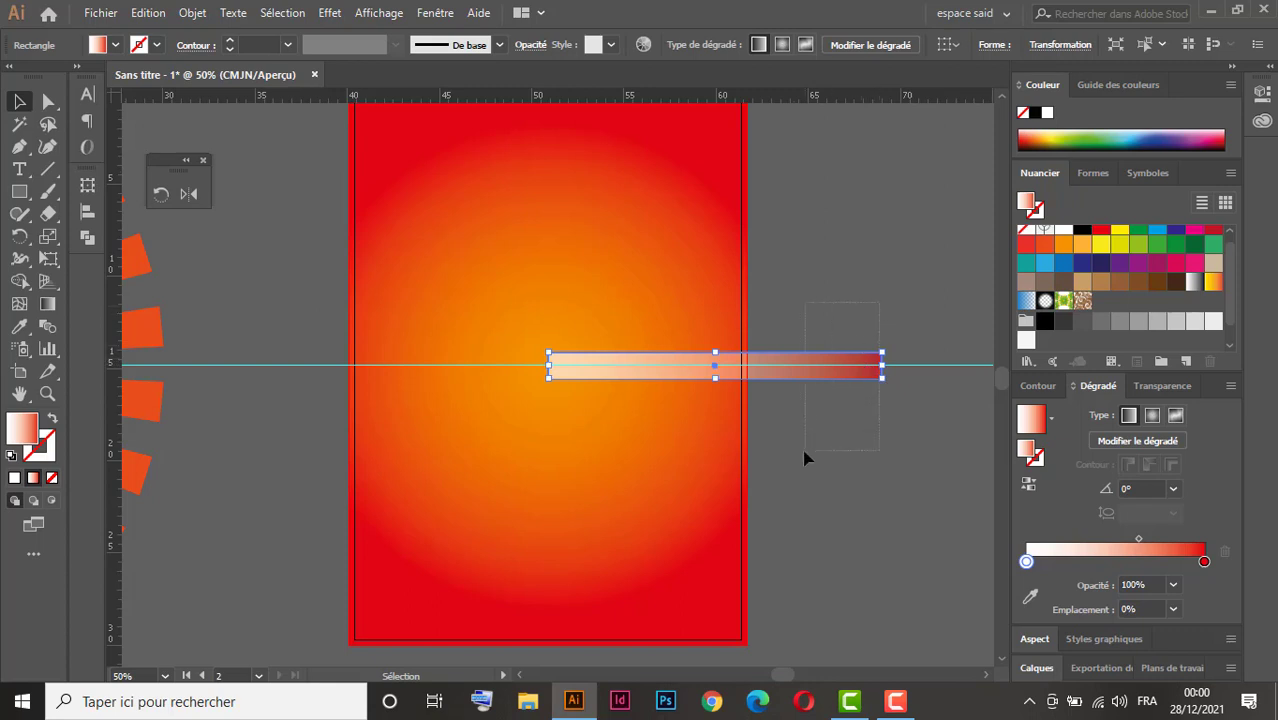
# Rotate a copy of the bar freehand by about 6.6° around the midpoint of its left end.
pyautogui.click(160, 195)
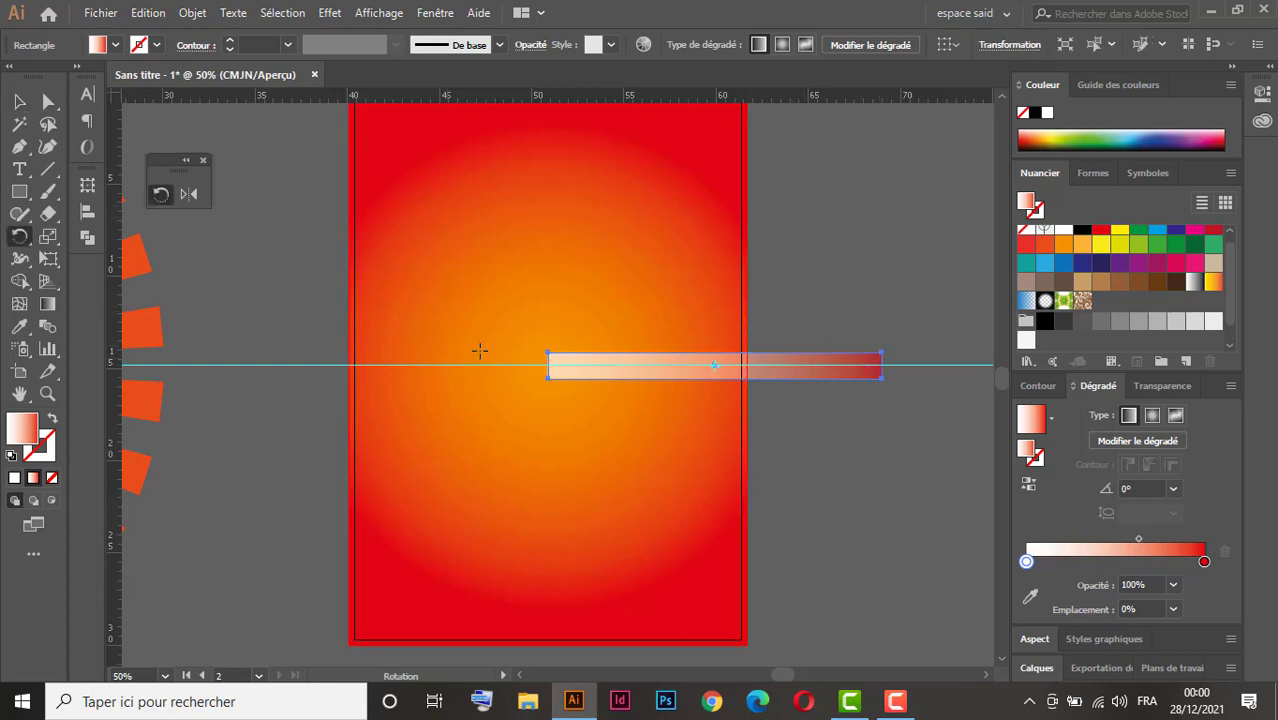
pyautogui.click(548, 365)
pyautogui.moveTo(950, 429); pyautogui.dragTo(947, 382)
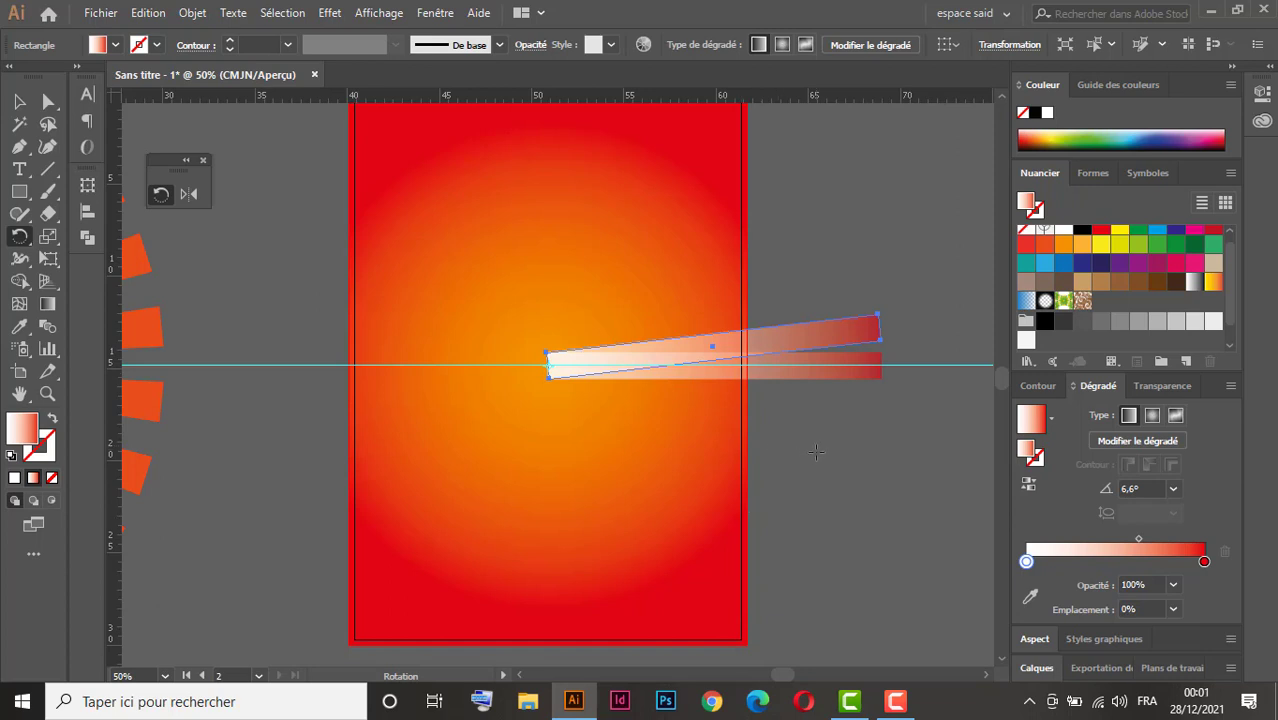
pyautogui.press('v')
# Repeat the freehand rotated copy until the bars fan across the upper half circle, and deselect them.
pyautogui.hotkey('ctrl', 'd')
pyautogui.hotkey('ctrl', 'd')
pyautogui.hotkey('ctrl', 'd')
pyautogui.hotkey('ctrl', 'd')
pyautogui.hotkey('ctrl', 'd')
pyautogui.hotkey('ctrl', 'd')
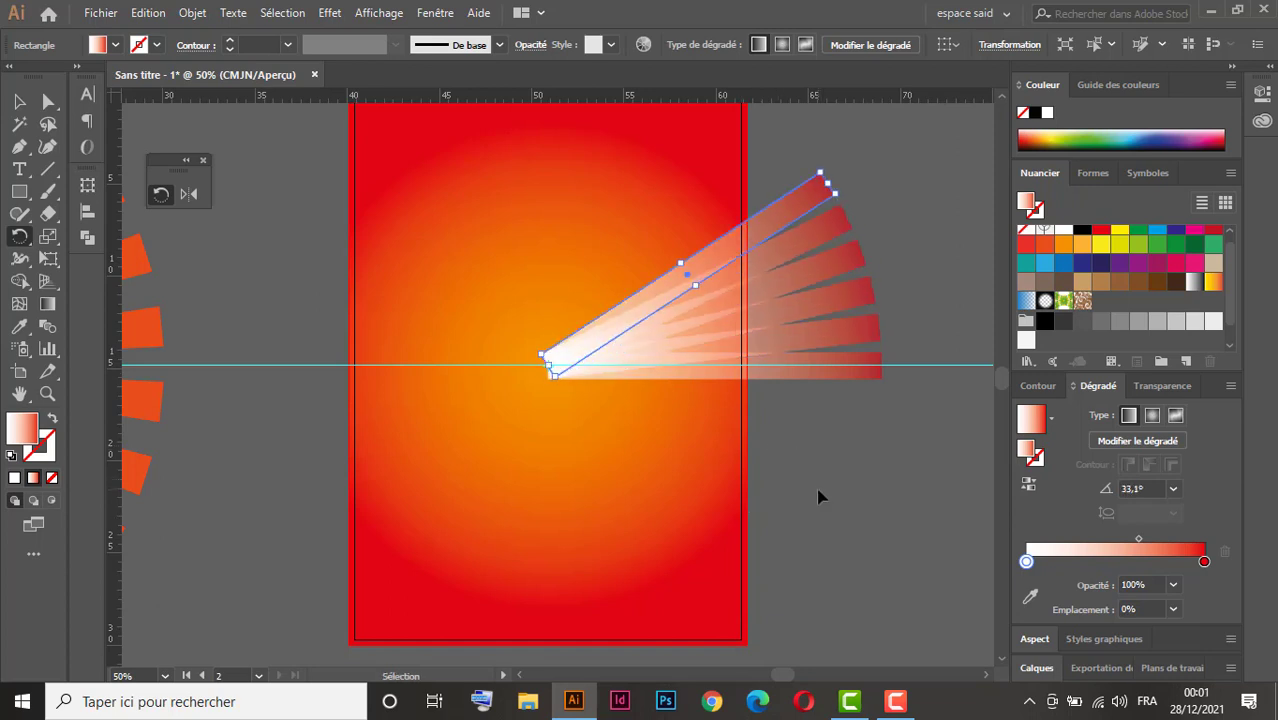
pyautogui.hotkey('ctrl', 'd')
pyautogui.hotkey('ctrl', 'd')
pyautogui.hotkey('ctrl', 'd')
pyautogui.hotkey('ctrl', 'd')
pyautogui.hotkey('ctrl', 'd')
pyautogui.hotkey('ctrl', 'd')
pyautogui.hotkey('ctrl', 'd')
pyautogui.hotkey('ctrl', 'd')
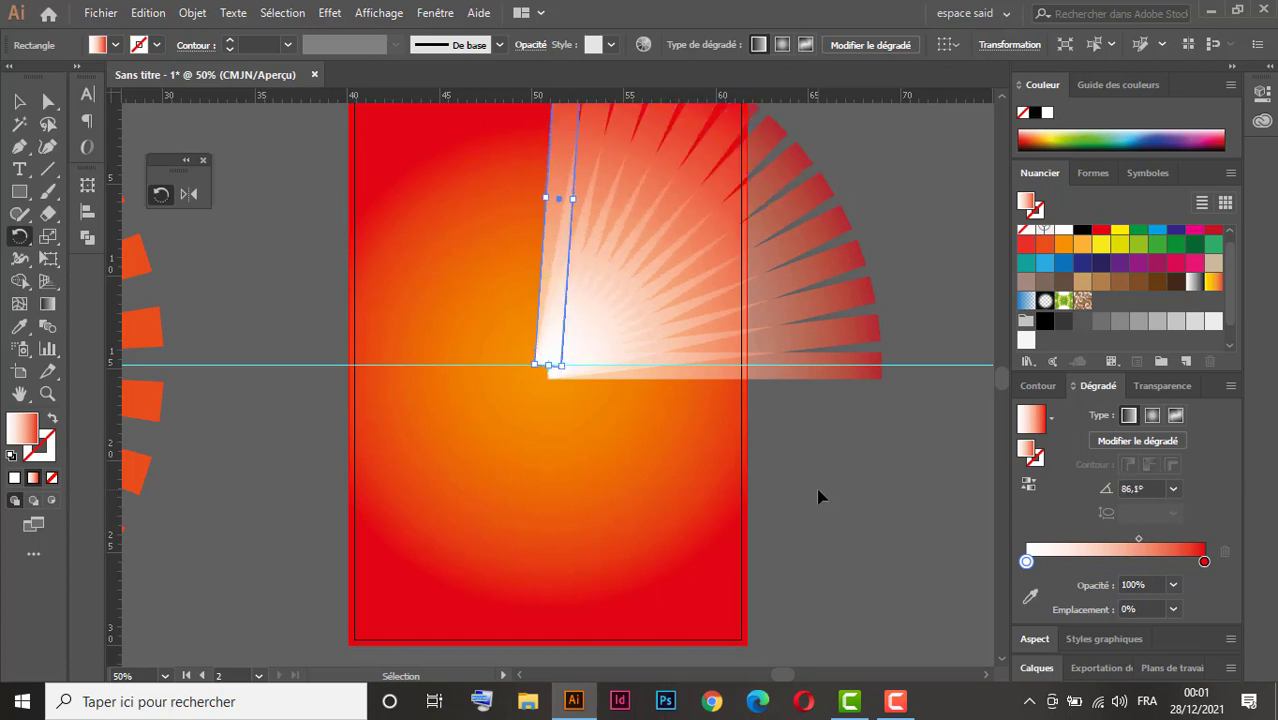
pyautogui.hotkey('ctrl', 'd')
pyautogui.hotkey('ctrl', 'd')
pyautogui.hotkey('ctrl', 'd')
pyautogui.hotkey('ctrl', 'd')
pyautogui.hotkey('ctrl', 'd')
pyautogui.hotkey('ctrl', 'd')
pyautogui.hotkey('ctrl', 'd')
pyautogui.hotkey('ctrl', 'd')
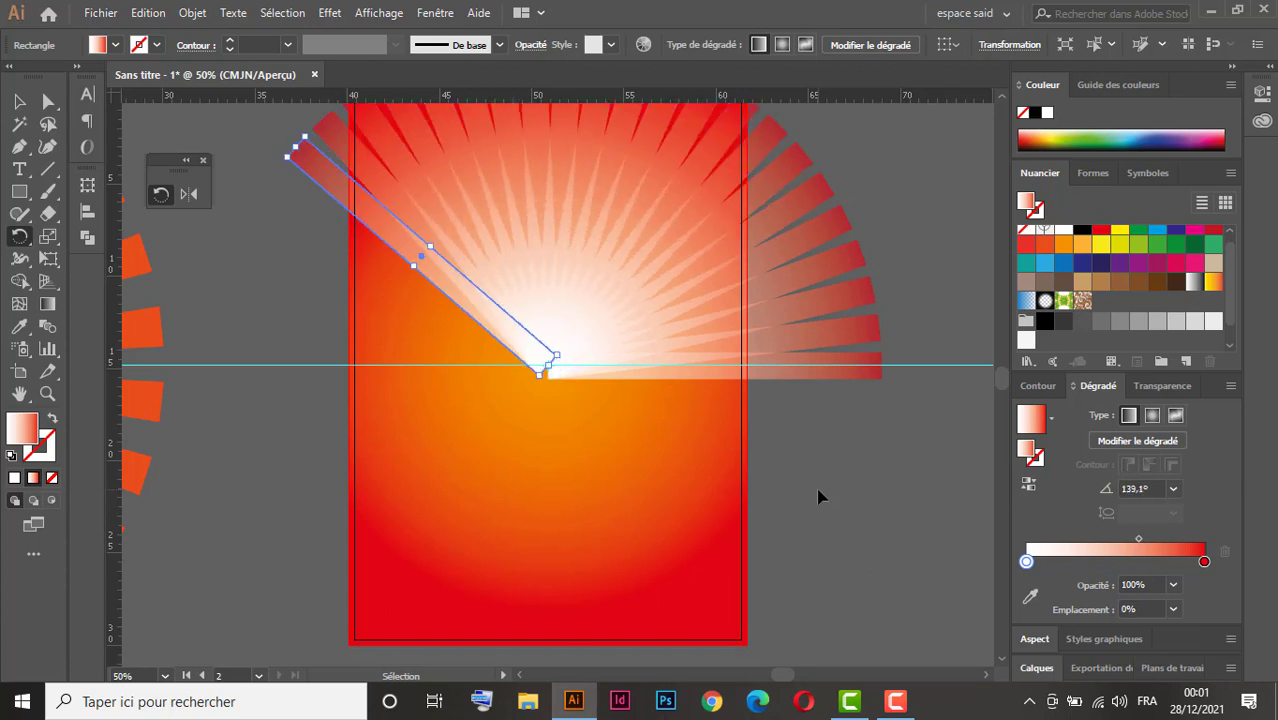
pyautogui.hotkey('ctrl', 'd')
pyautogui.hotkey('ctrl', 'd')
pyautogui.hotkey('ctrl', 'd')
pyautogui.hotkey('ctrl', 'd')
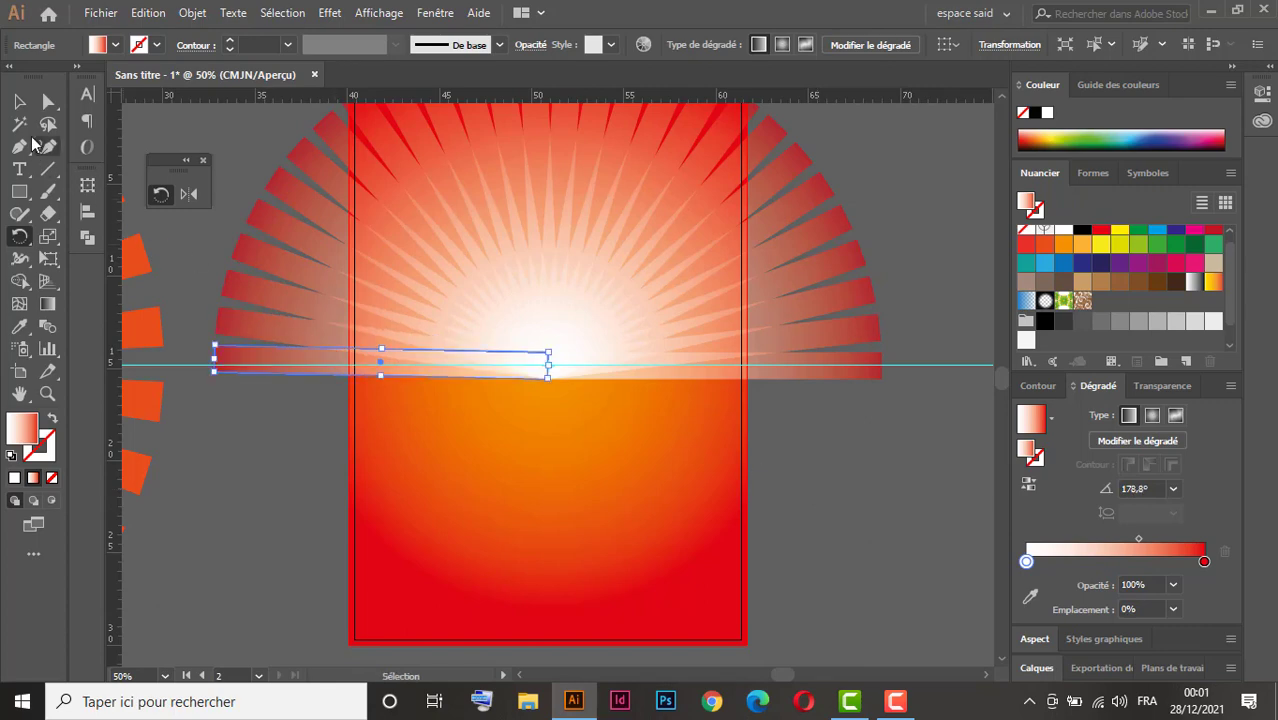
pyautogui.click(20, 104)
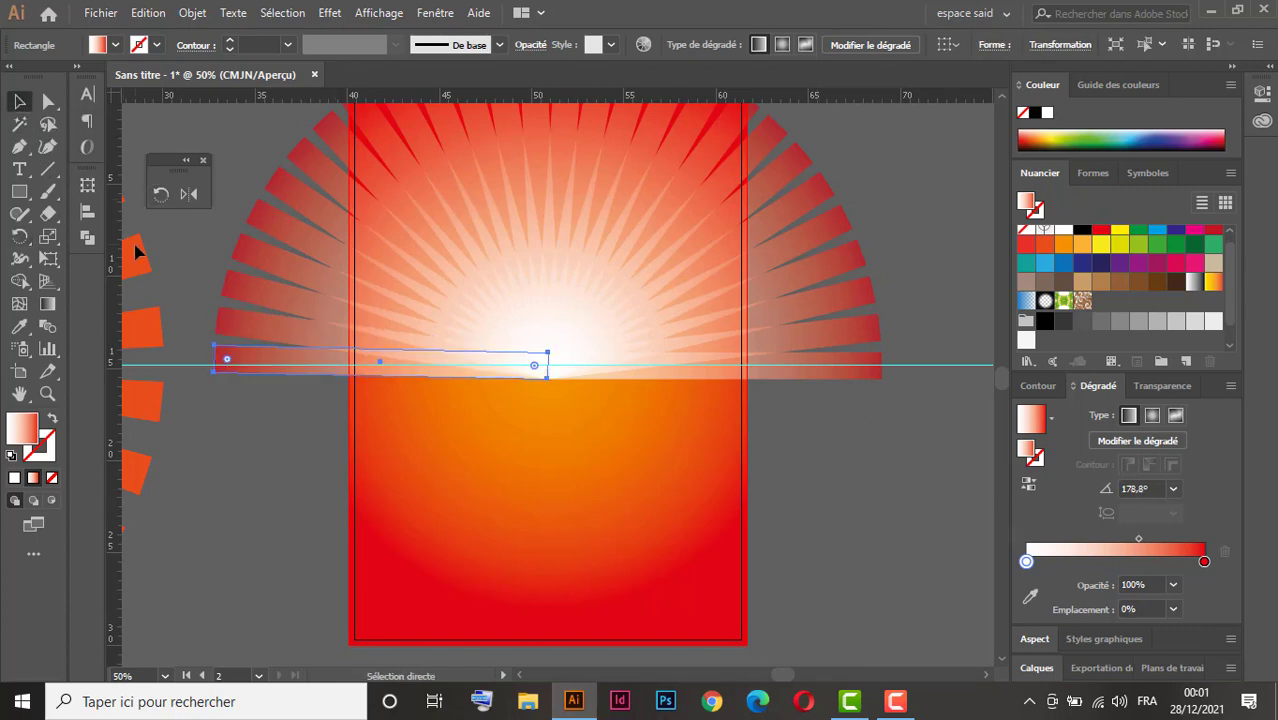
pyautogui.hotkey('ctrl', '-')
pyautogui.hotkey('ctrl', '-')
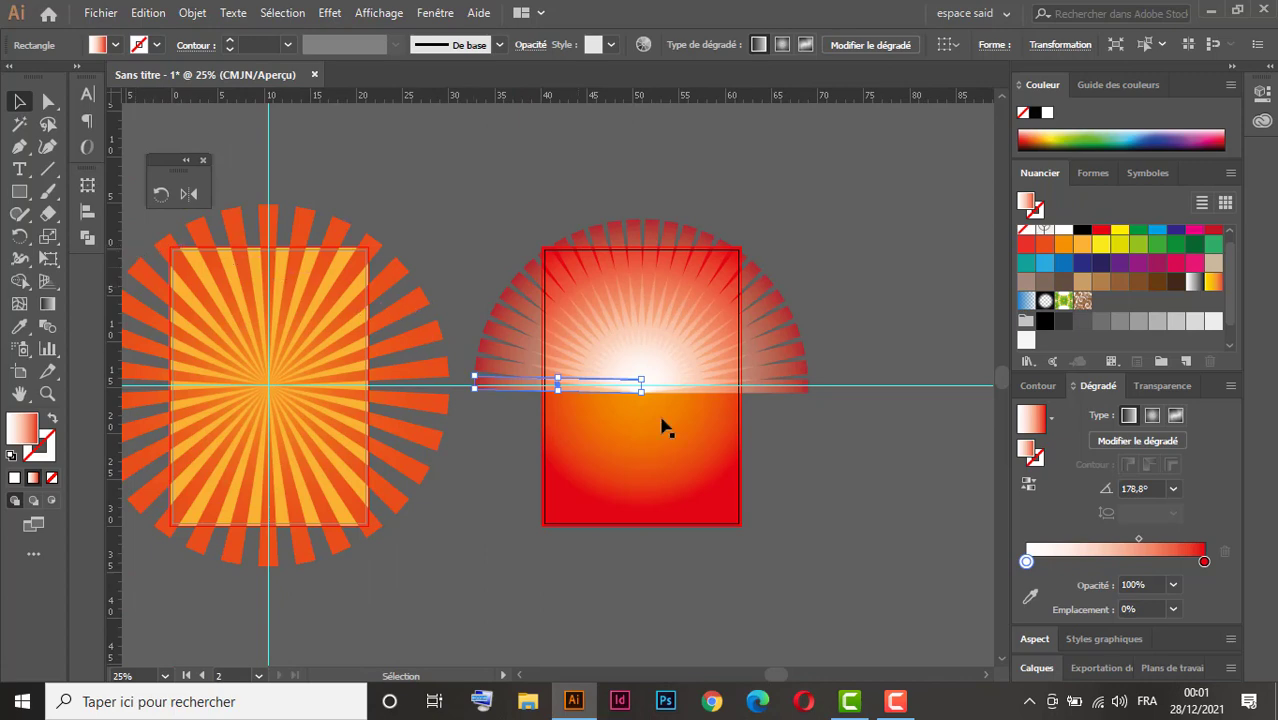
pyautogui.click(825, 479)
pyautogui.click(825, 487)
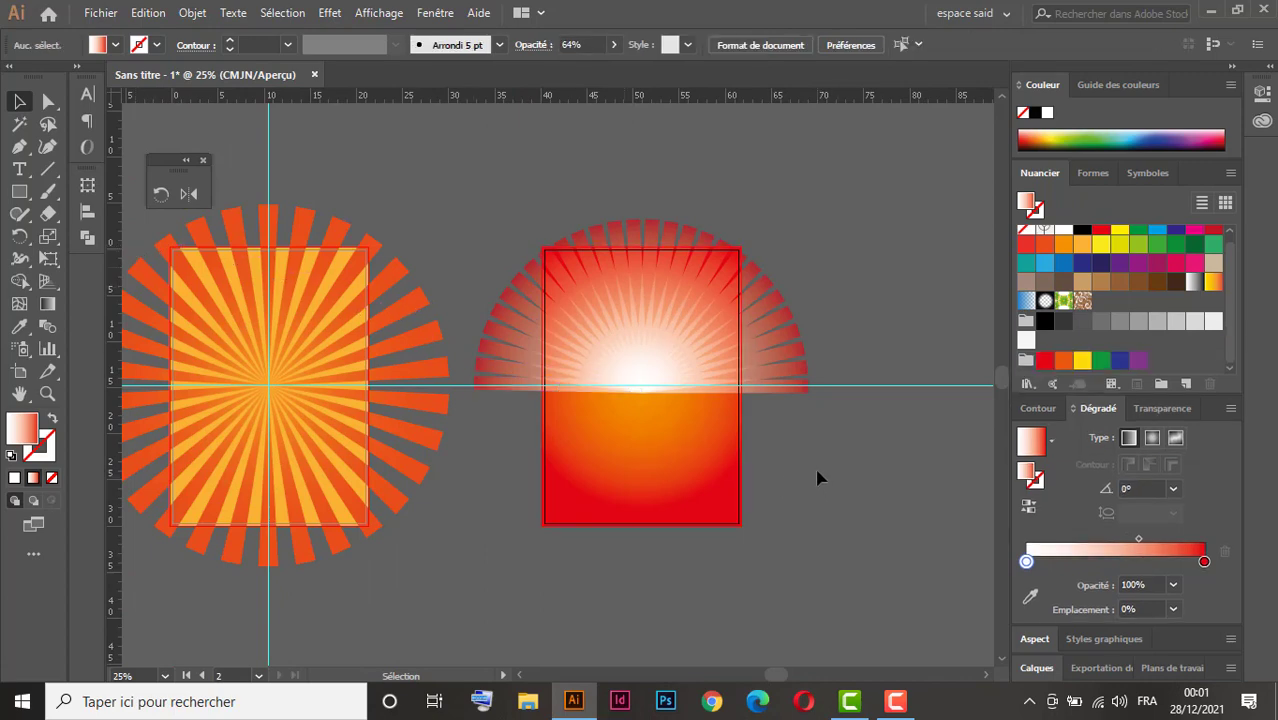
# Undo all the rotated copies back to the single horizontal bar.
pyautogui.press('ctrl')
pyautogui.press('ctrl')
pyautogui.hotkey('ctrl', 'z')
pyautogui.hotkey('ctrl', 'z')
pyautogui.hotkey('ctrl', 'z')
pyautogui.hotkey('ctrl', 'z')
pyautogui.hotkey('ctrl', 'z')
pyautogui.hotkey('ctrl', 'z')
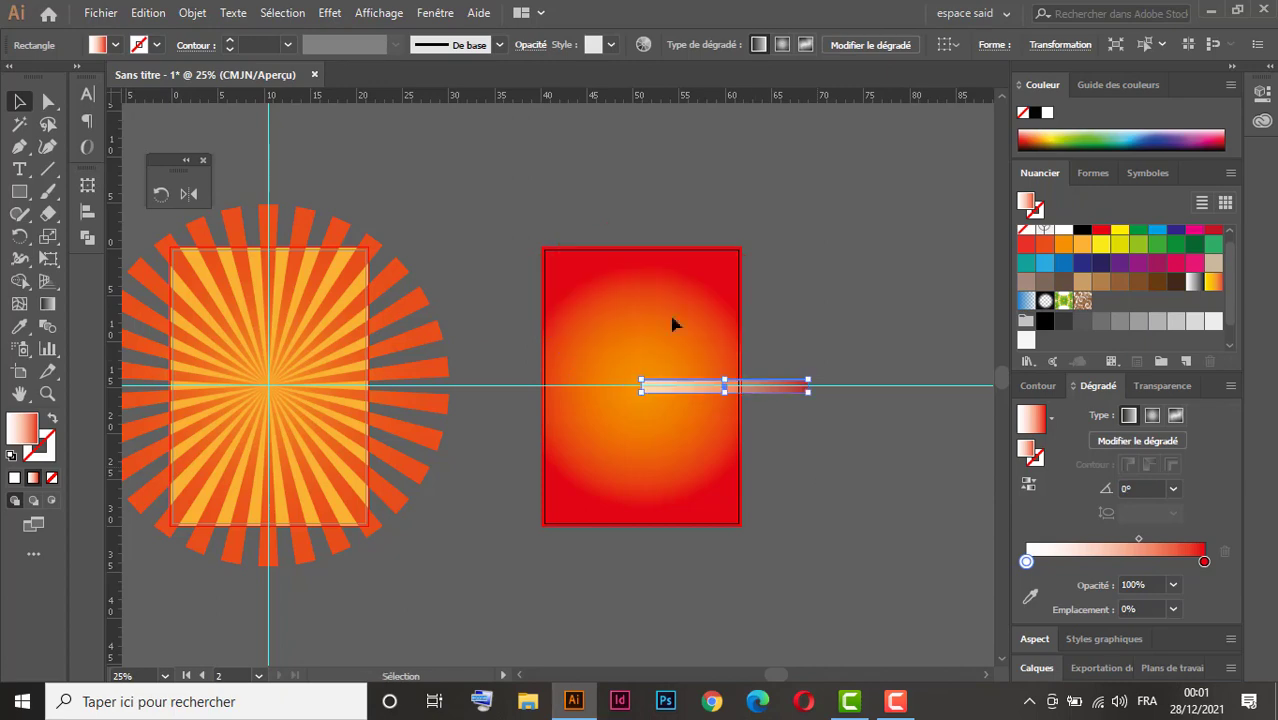
# Create a copy of the bar rotated by exactly 7° around the midpoint of its left end.
pyautogui.keyDown('ctrl'); pyautogui.click(677, 380); pyautogui.keyUp('ctrl')
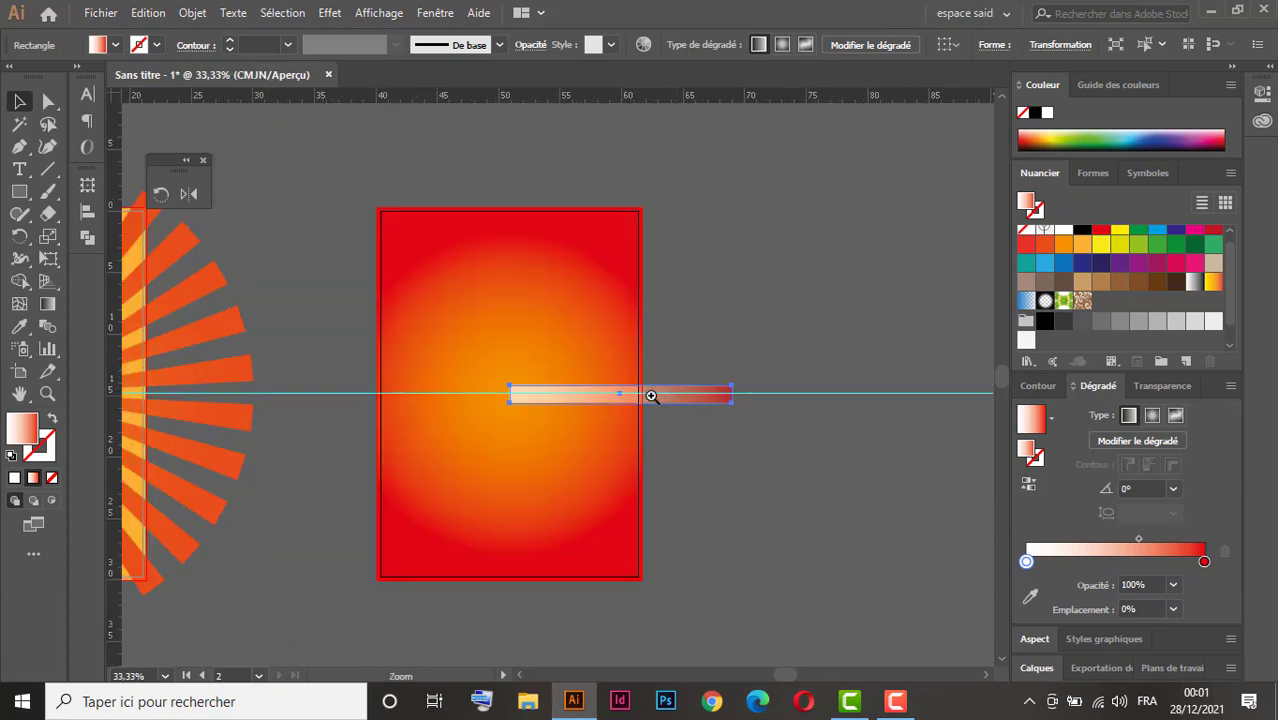
pyautogui.keyDown('ctrl'); pyautogui.click(651, 396); pyautogui.keyUp('ctrl')
pyautogui.moveTo(508, 353); pyautogui.dragTo(702, 388)
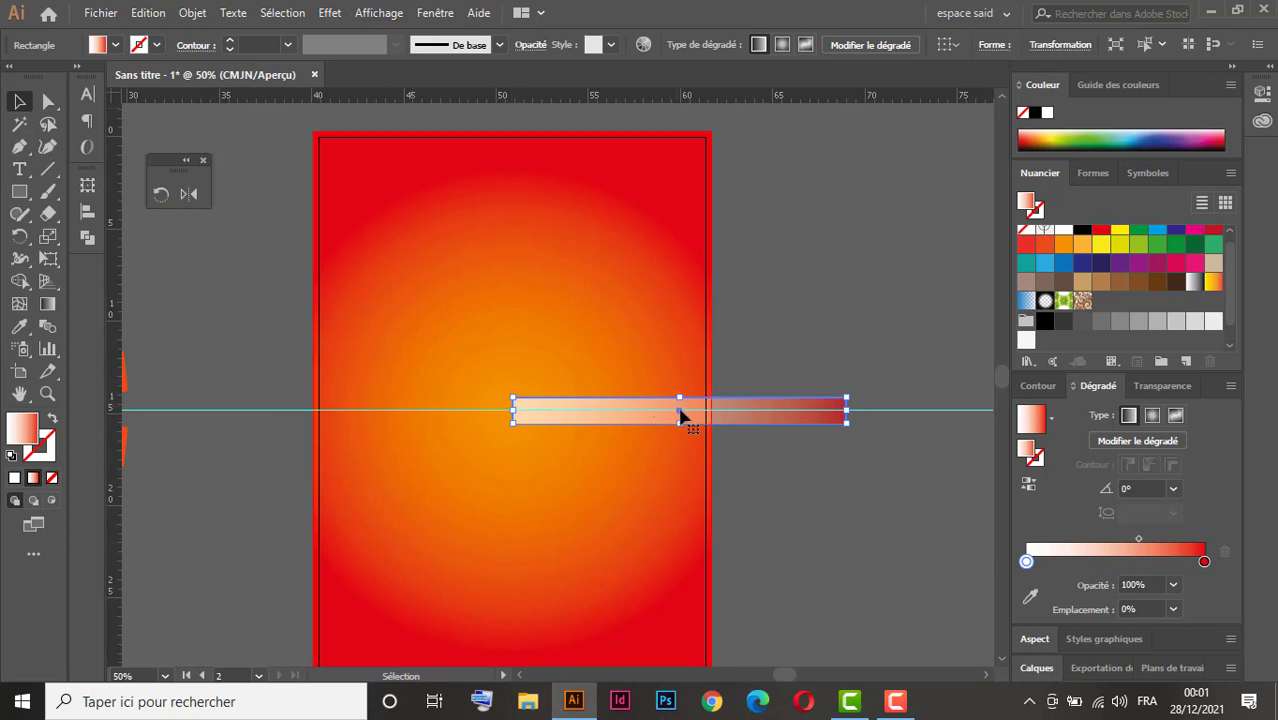
pyautogui.click(162, 195)
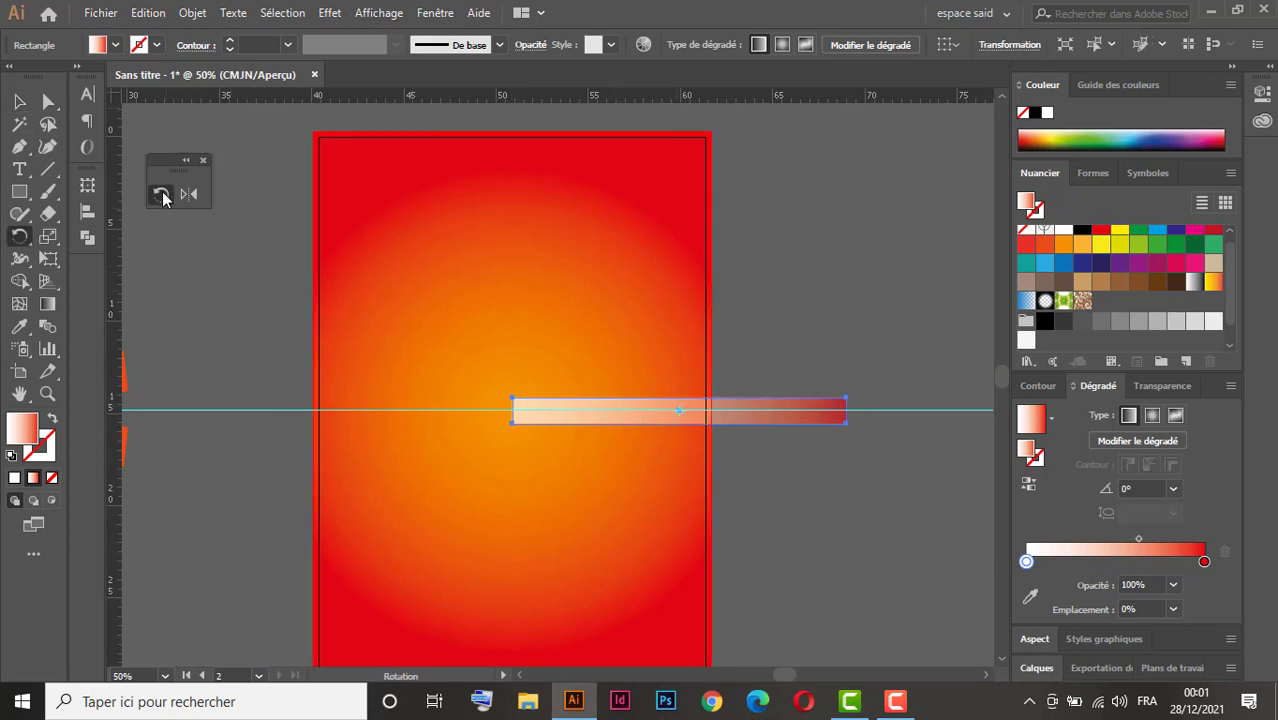
pyautogui.keyDown('alt'); pyautogui.click(511, 409); pyautogui.keyUp('alt')
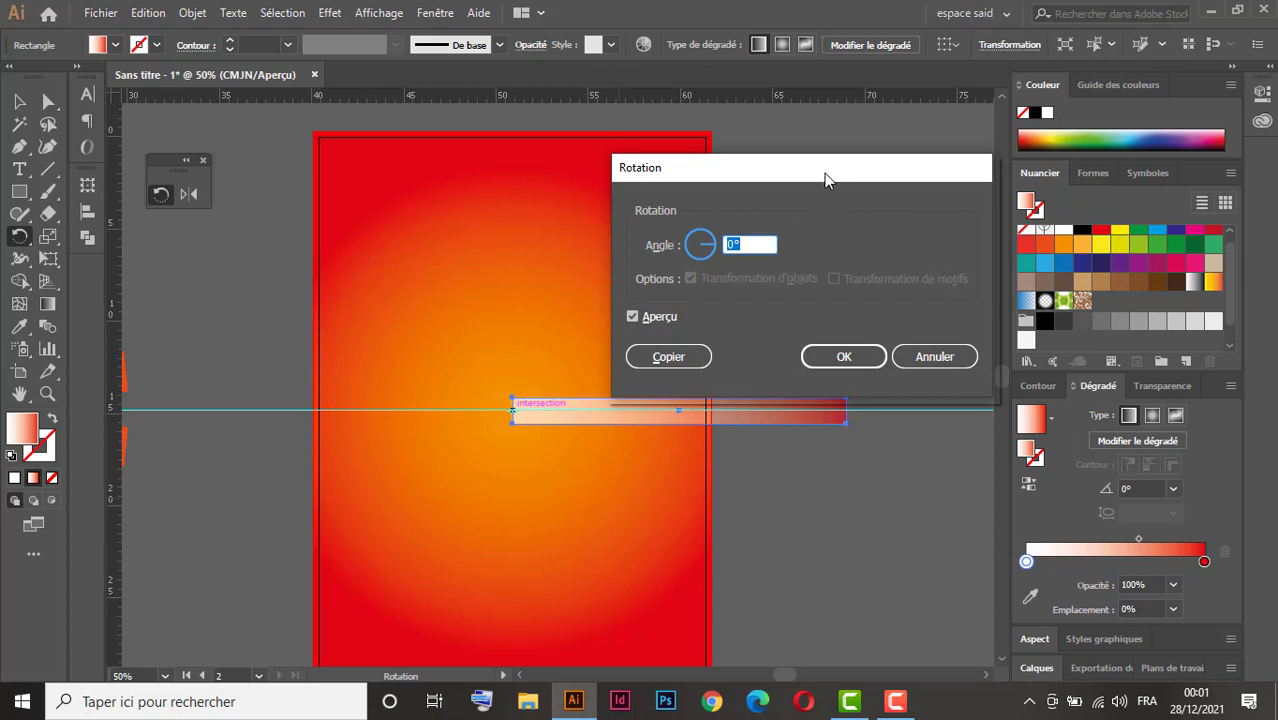
pyautogui.moveTo(824, 178); pyautogui.dragTo(997, 60)
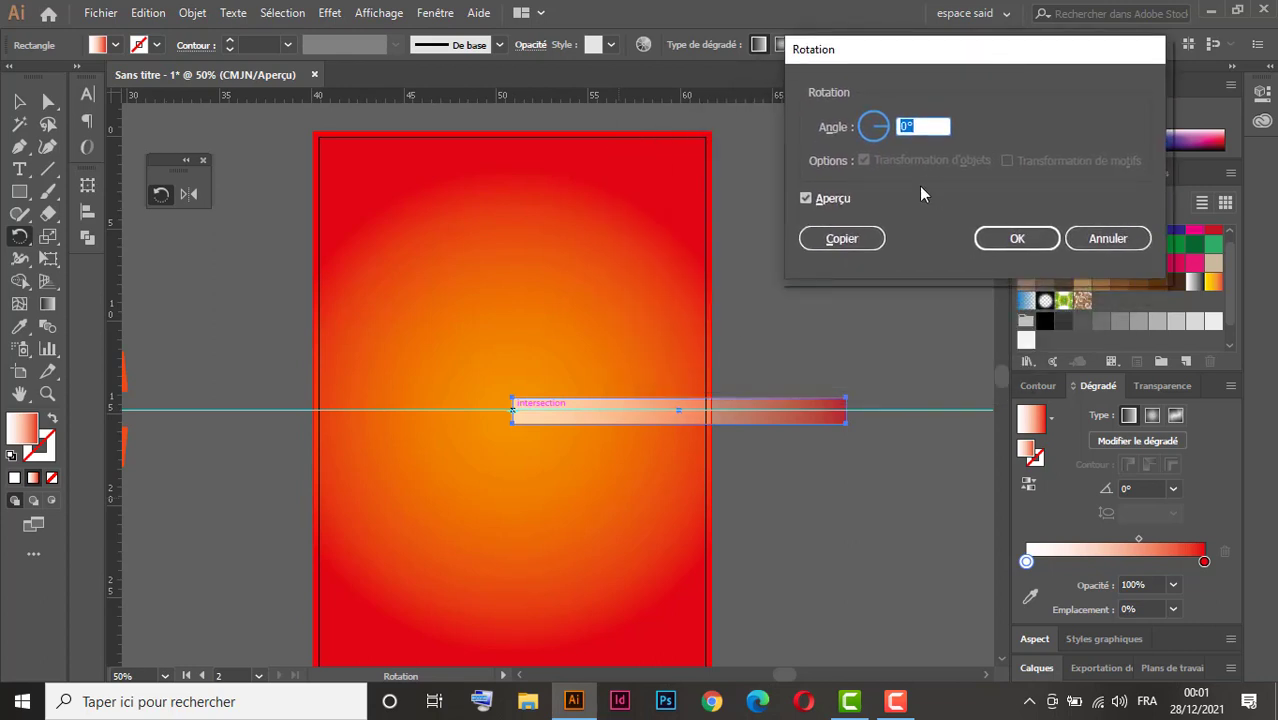
pyautogui.click(925, 127)
pyautogui.press('Up')
pyautogui.press('Up')
pyautogui.press('Up')
pyautogui.press('Up')
pyautogui.press('Up')
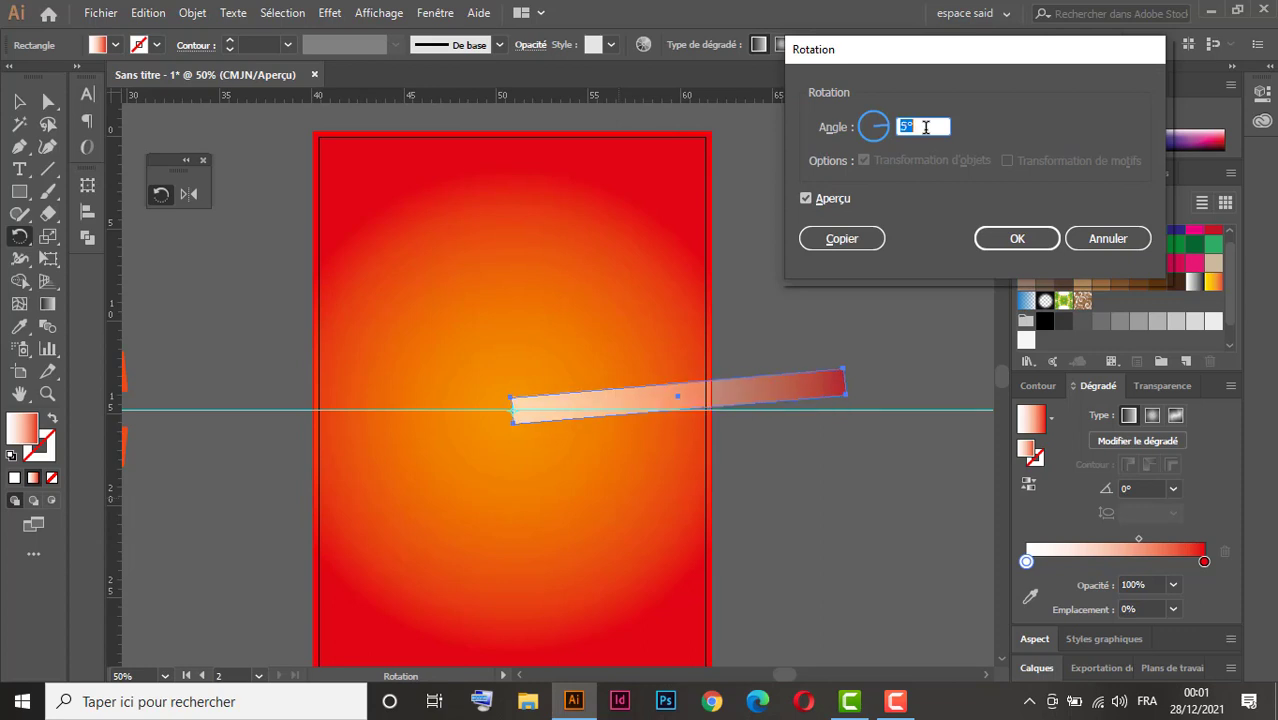
pyautogui.press('Up')
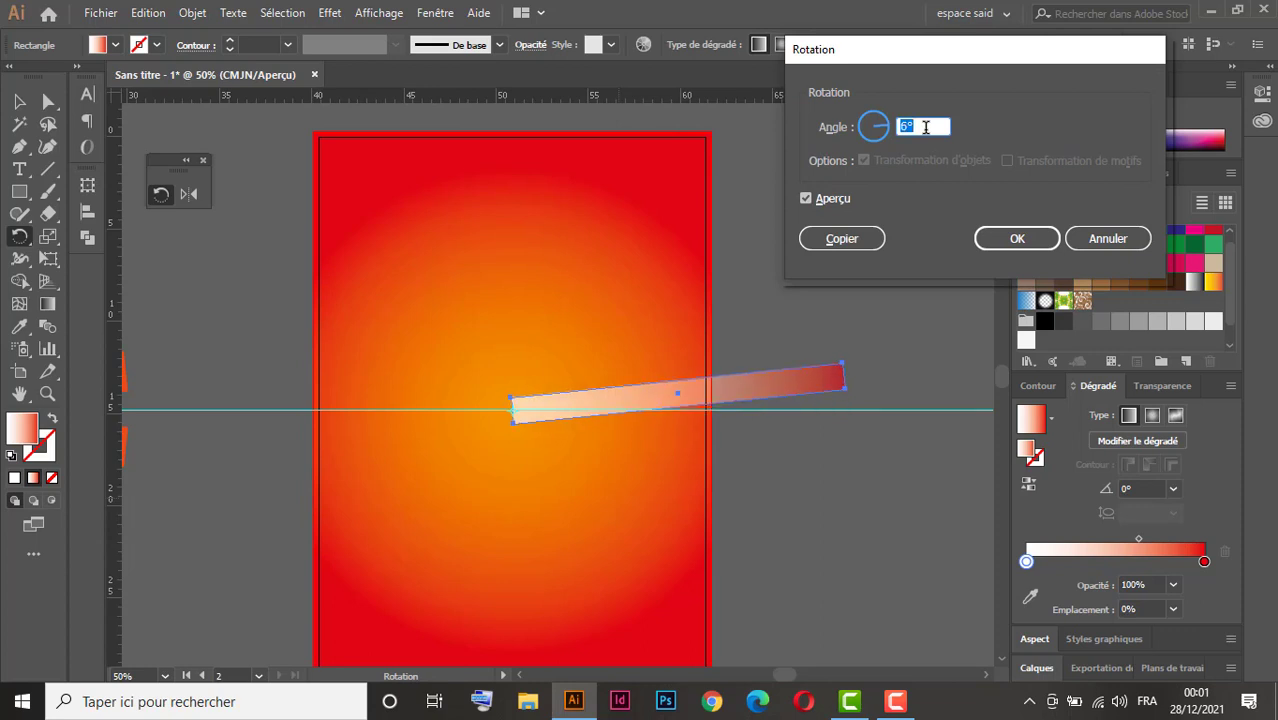
pyautogui.press('Up')
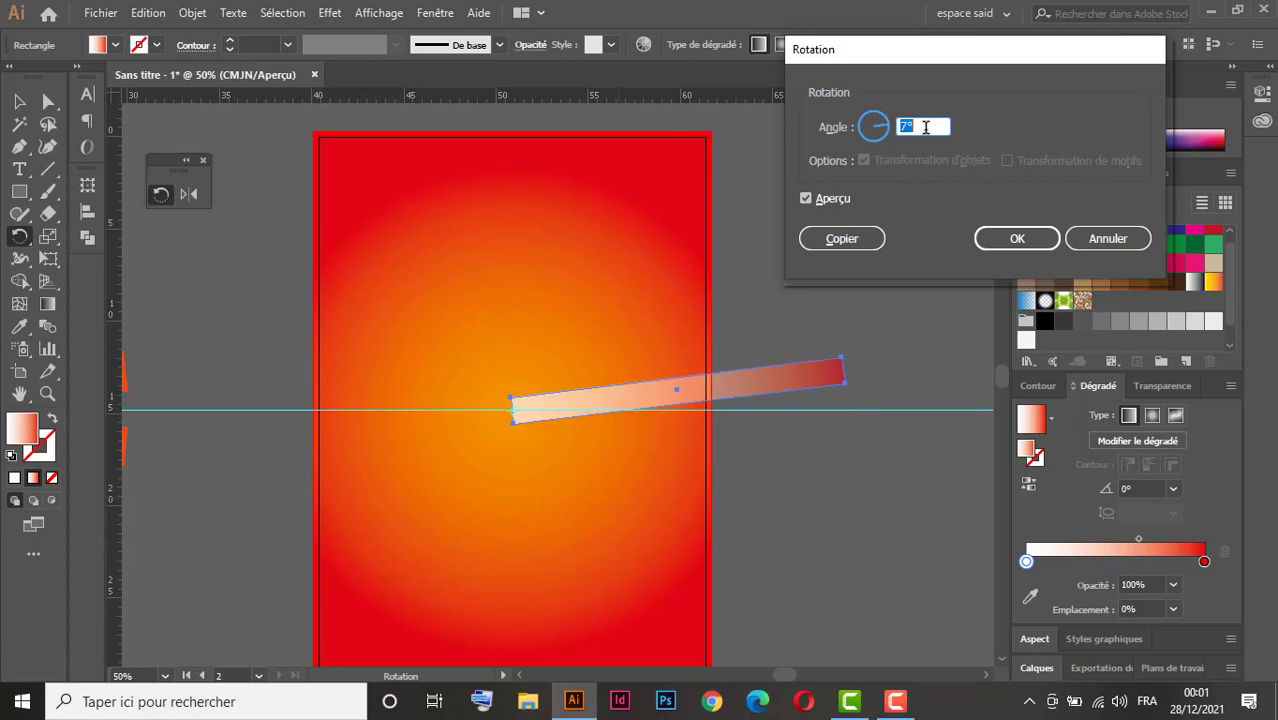
pyautogui.click(845, 238)
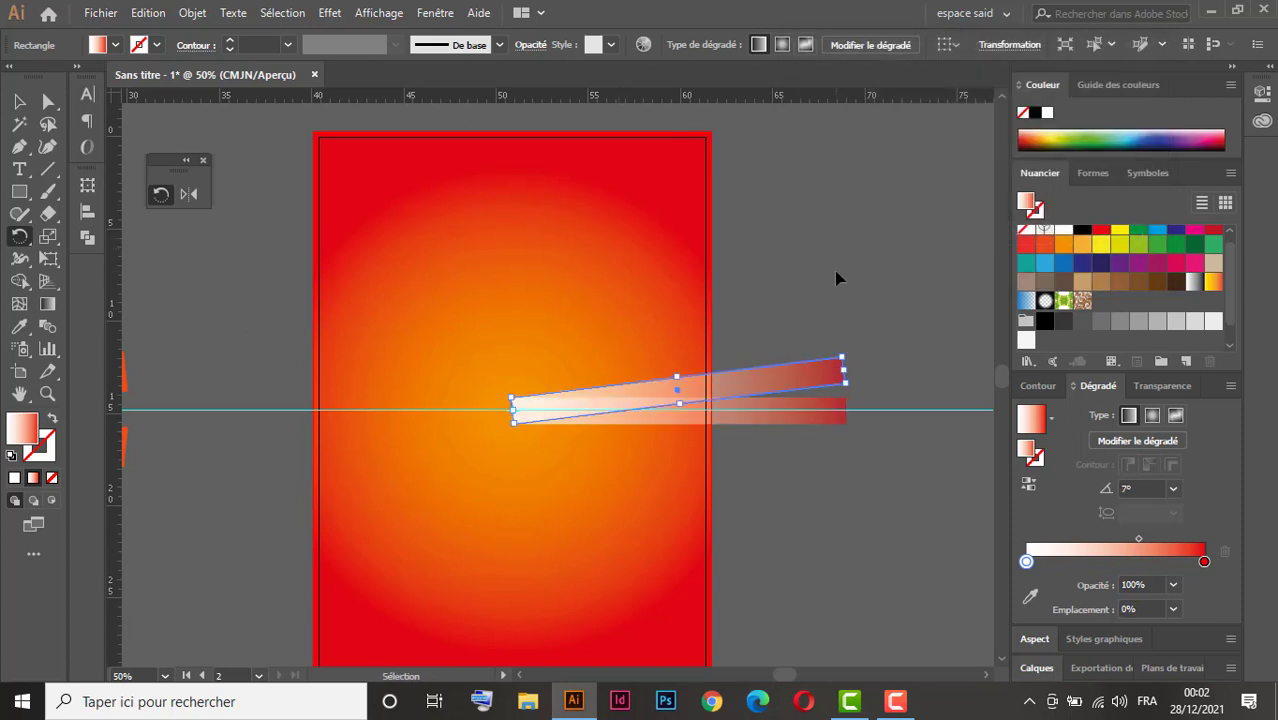
# Repeat the 7° rotated copy around the background's centre to form a full circle of rays.
pyautogui.hotkey('ctrl', 'd')
pyautogui.hotkey('ctrl', 'd')
pyautogui.hotkey('ctrl', 'd')
pyautogui.hotkey('ctrl', 'd')
pyautogui.hotkey('ctrl', 'd')
pyautogui.hotkey('ctrl', 'd')
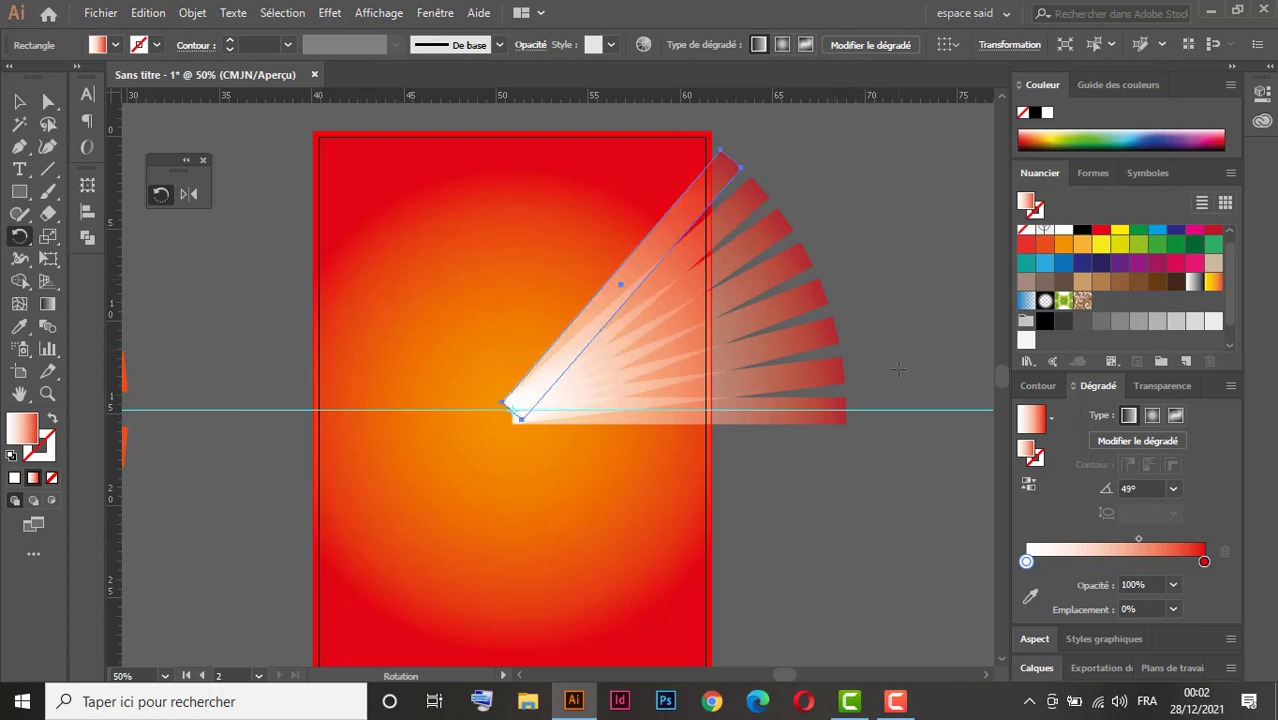
pyautogui.hotkey('ctrl', 'd')
pyautogui.hotkey('ctrl', 'd')
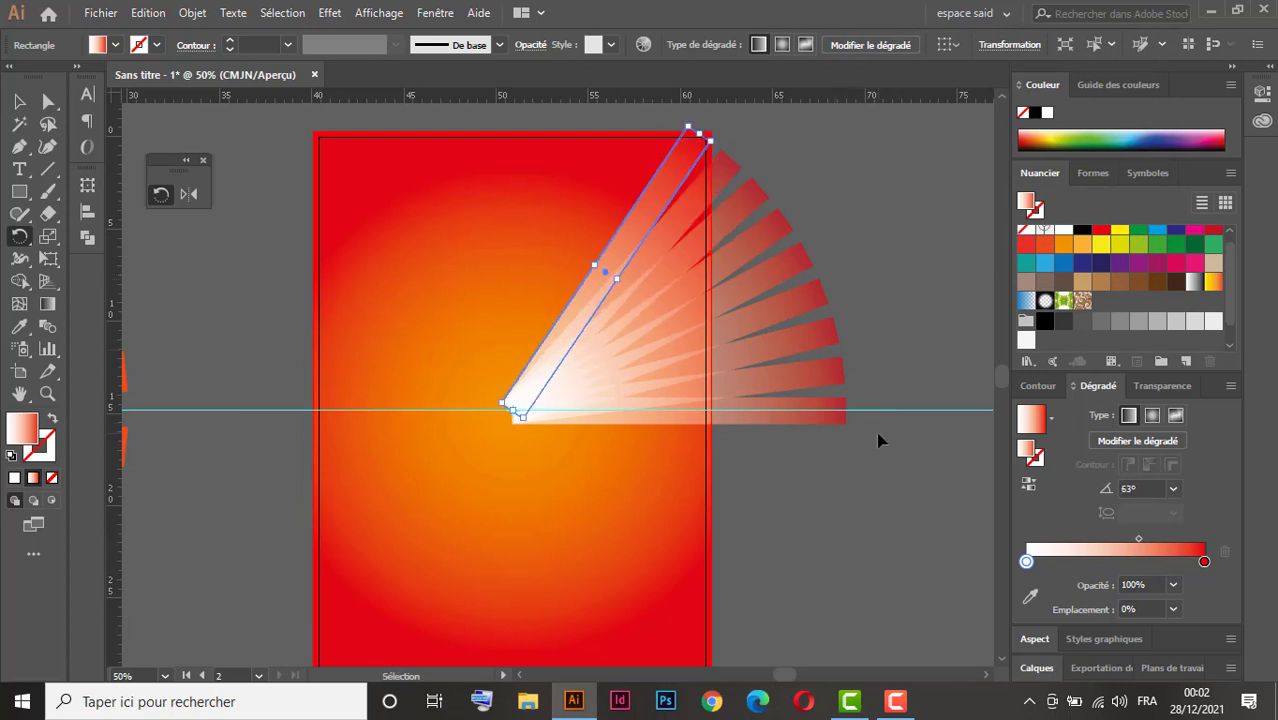
pyautogui.hotkey('ctrl', 'd')
pyautogui.hotkey('ctrl', 'd')
pyautogui.hotkey('ctrl', 'd')
pyautogui.hotkey('ctrl', 'd')
pyautogui.hotkey('ctrl', 'd')
pyautogui.hotkey('ctrl', 'd')
pyautogui.hotkey('ctrl', 'd')
pyautogui.hotkey('ctrl', 'd')
pyautogui.hotkey('ctrl', 'd')
pyautogui.hotkey('ctrl', 'd')
pyautogui.hotkey('ctrl', 'd')
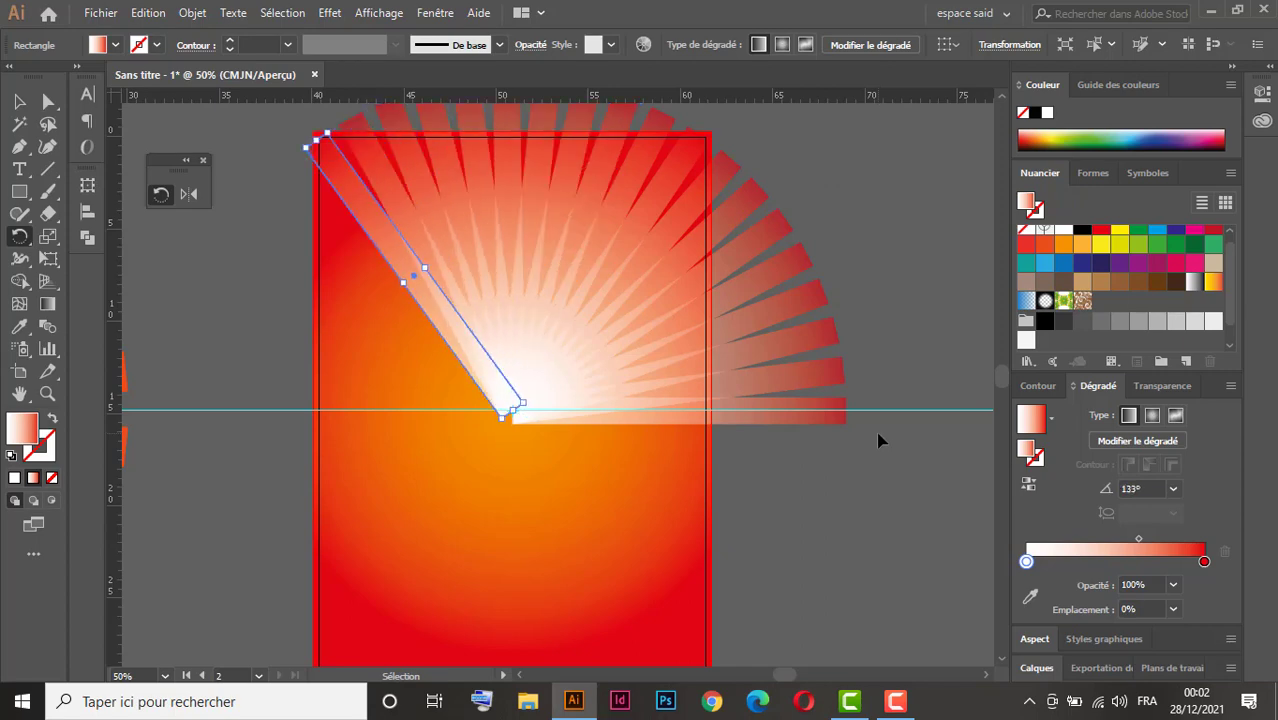
pyautogui.hotkey('ctrl', 'd')
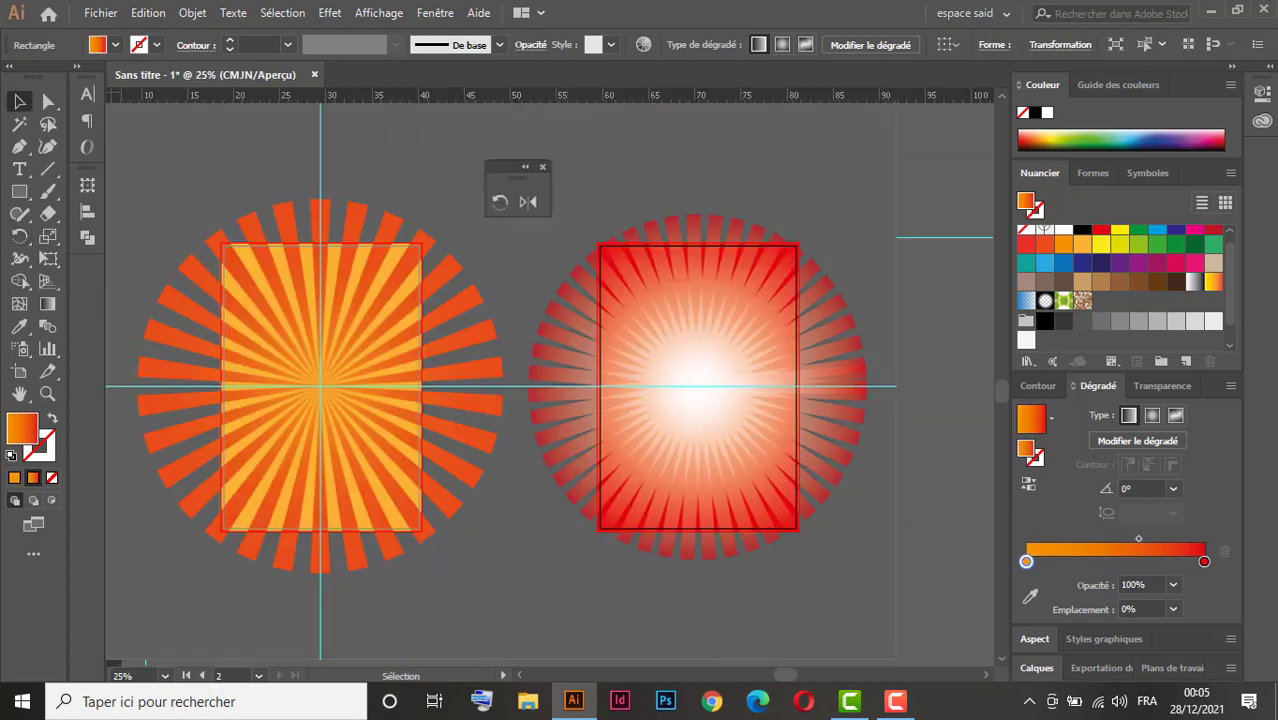